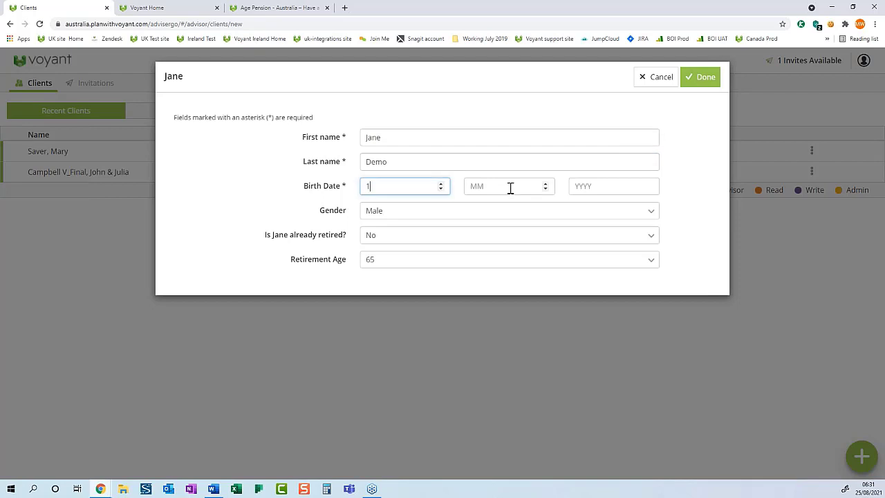
Complete the new client's date of birth, set the gender to Female and save the client
left_click(509, 187)
type("1")
left_click(602, 187)
type("1975")
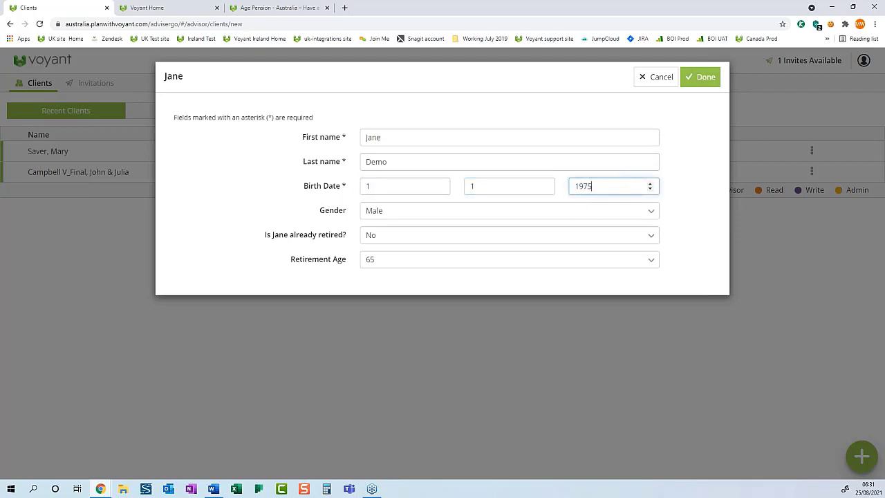
left_click(587, 210)
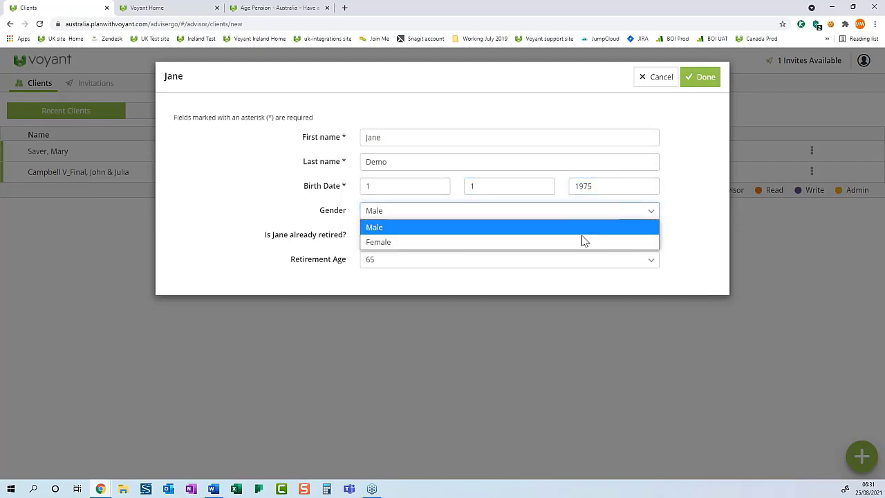
left_click(583, 241)
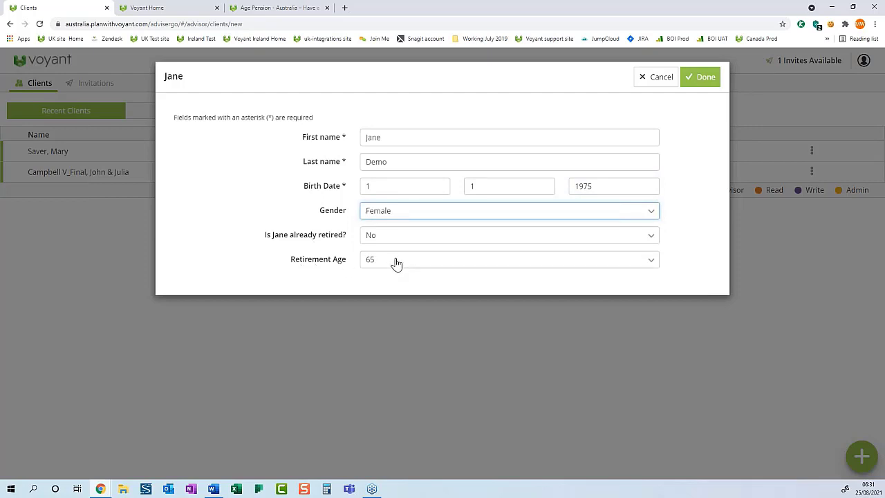
left_click(708, 82)
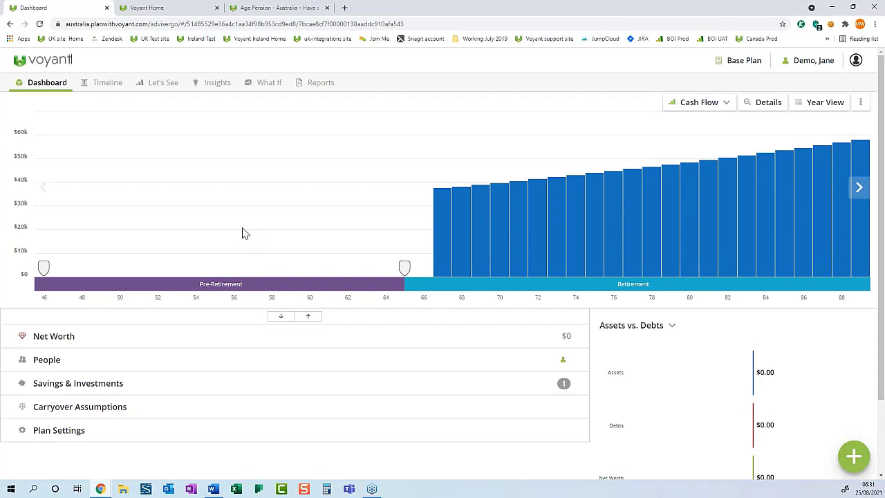
Add a spouse to the plan and enter the spouse's first name
mouse_move(240, 235)
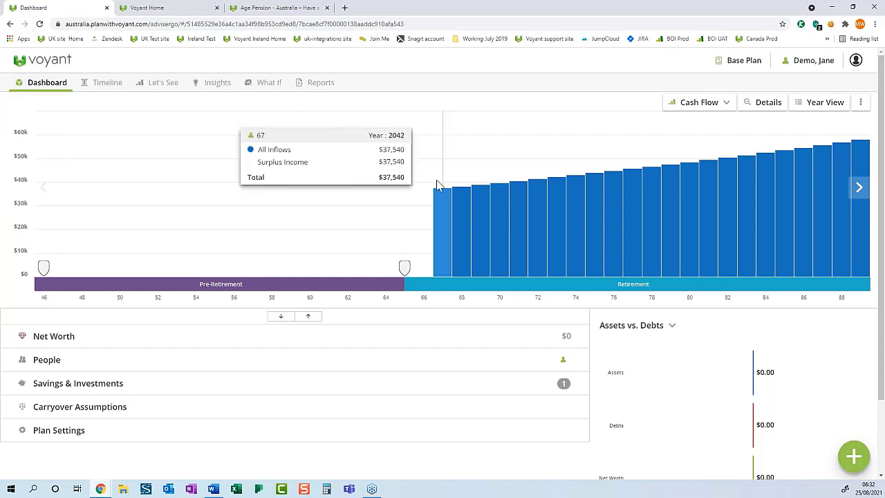
left_click(854, 455)
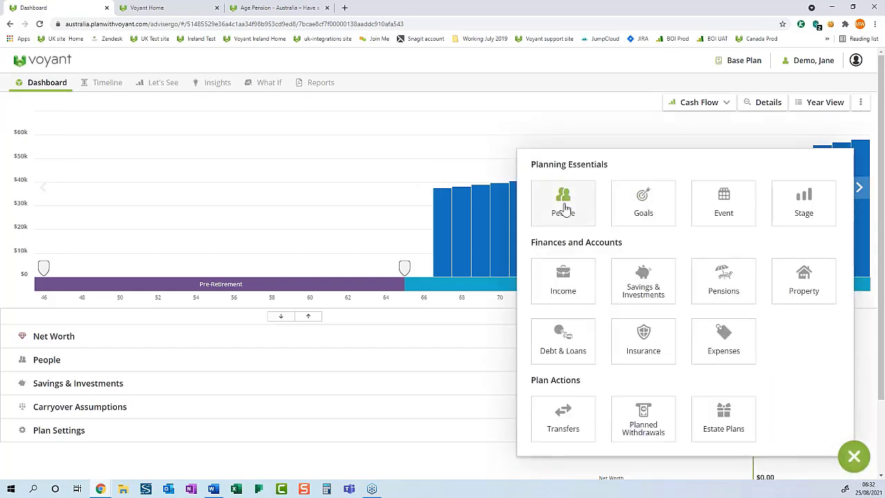
left_click(564, 209)
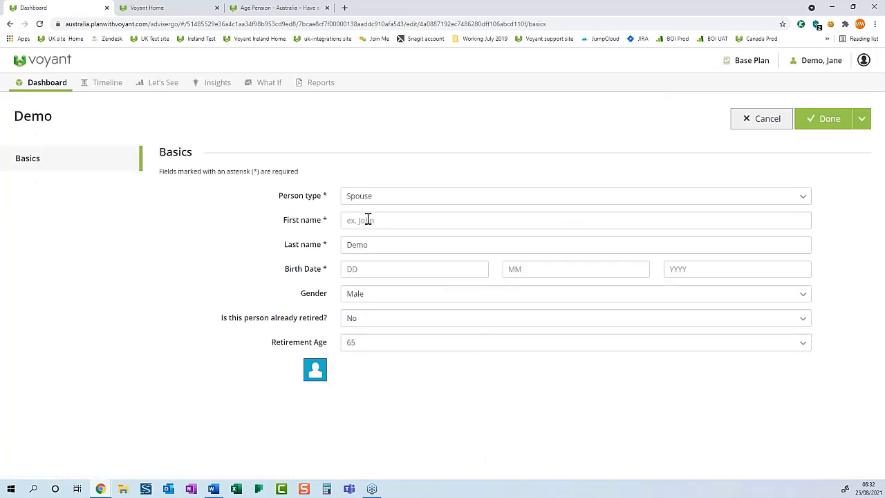
left_click(368, 218)
type("John")
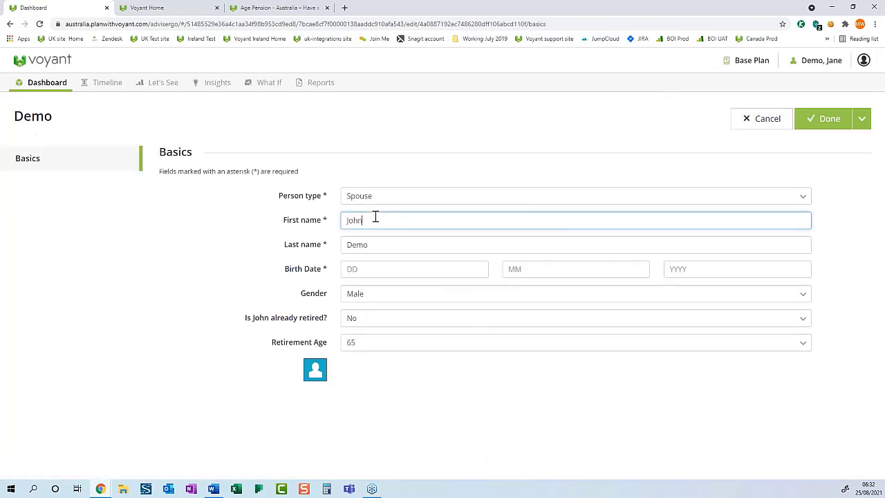
Enter the spouse's date of birth and save the person
left_click(361, 270)
type("1")
left_click(562, 268)
type("2")
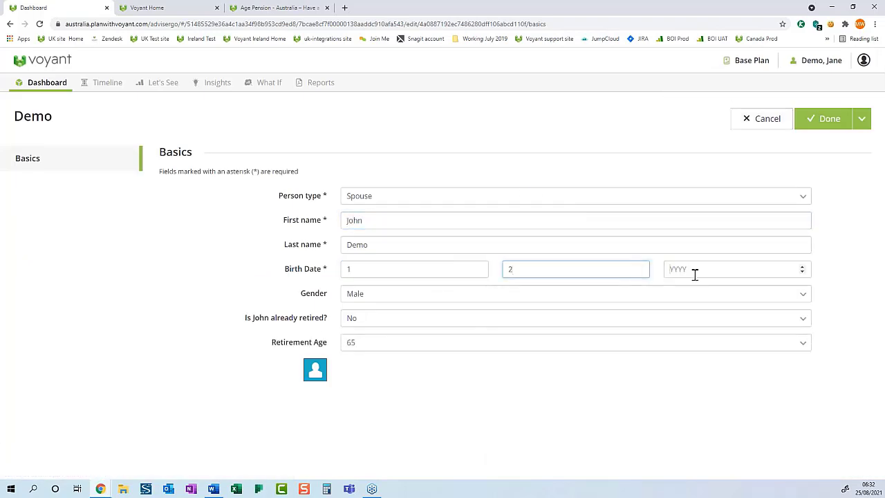
left_click(695, 275)
type("1975")
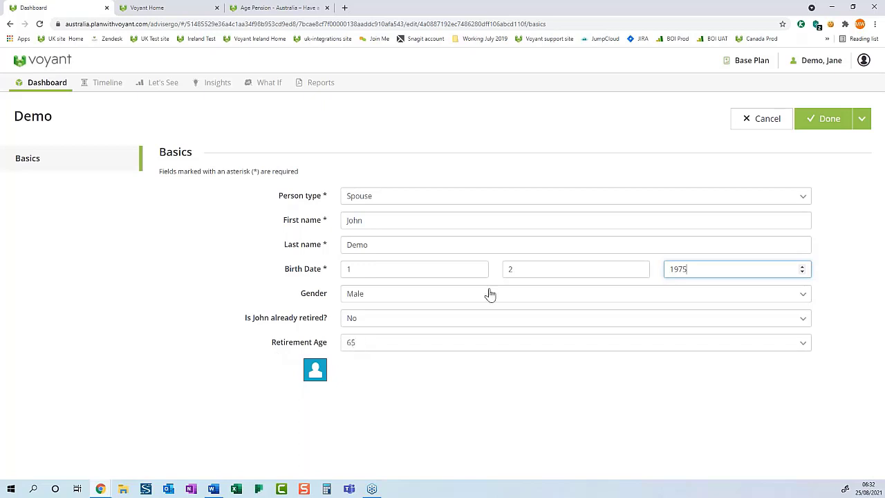
left_click(829, 119)
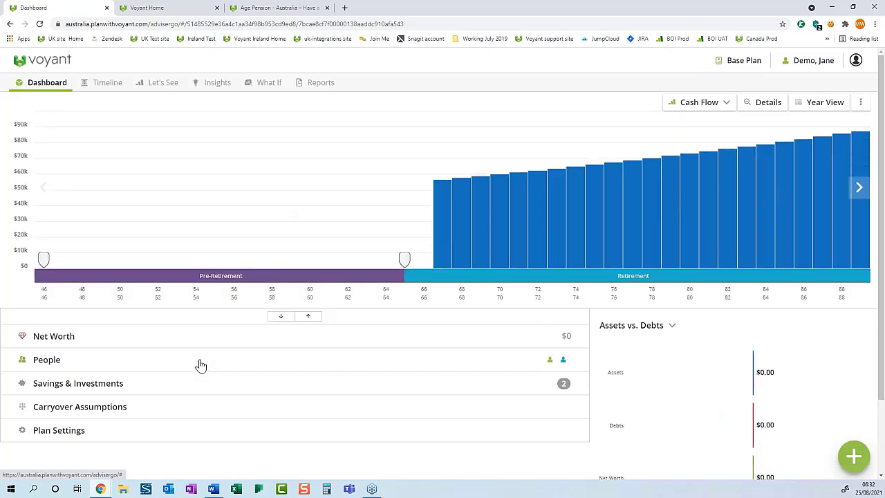
Expand all dashboard sections and review the listed people and their cash sweep accounts
left_click(280, 322)
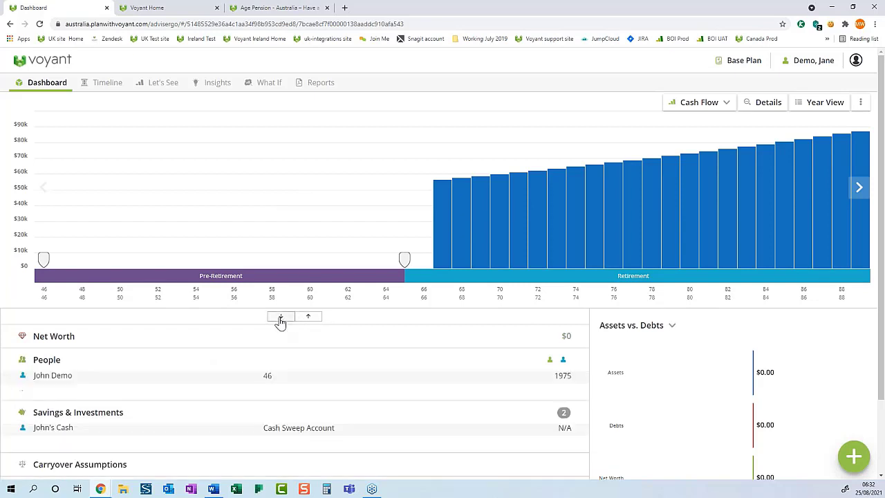
scroll(312, 344, "down", 1)
scroll(313, 344, "down", 2)
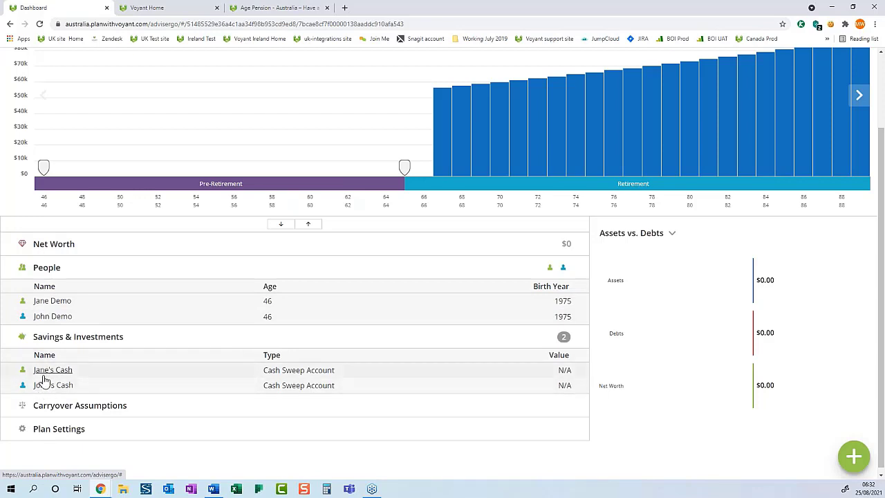
left_click(43, 375)
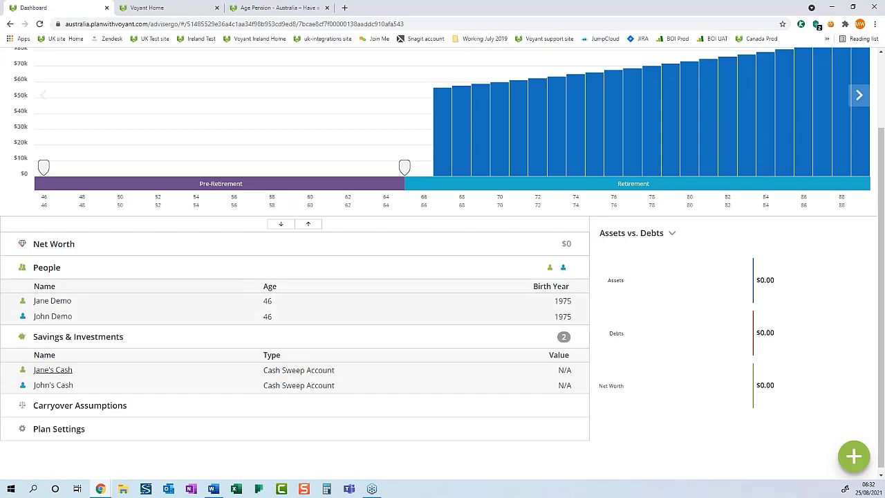
In the plan settings, set Investment Growth Rate to 4.50% and National Average Earnings to 2%, checking the help text for National Average Earnings
left_click(70, 435)
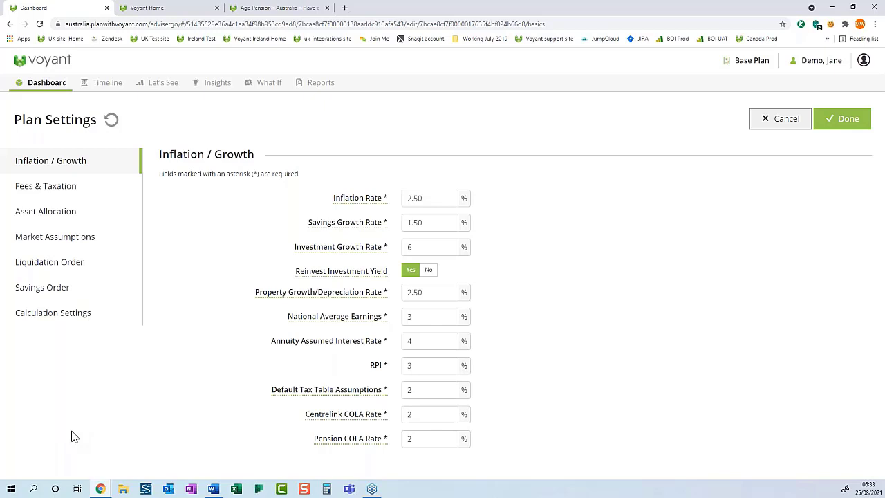
double_click(411, 248)
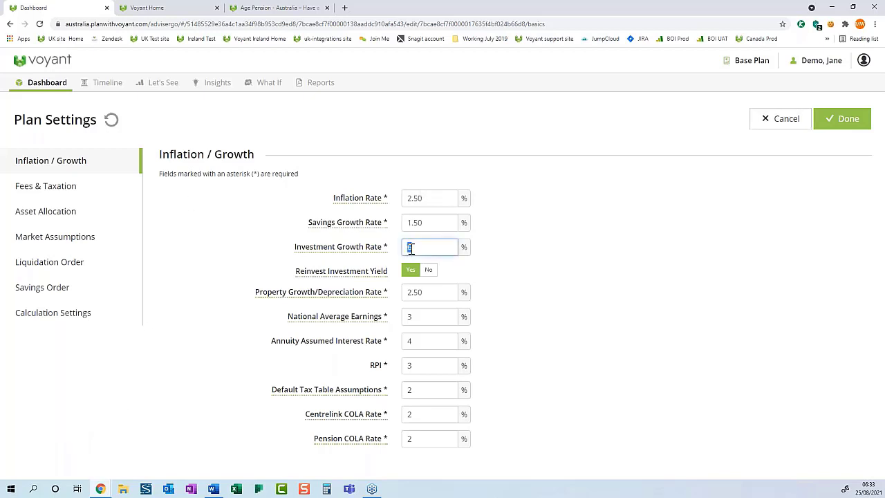
type("4.50")
double_click(409, 316)
type("7")
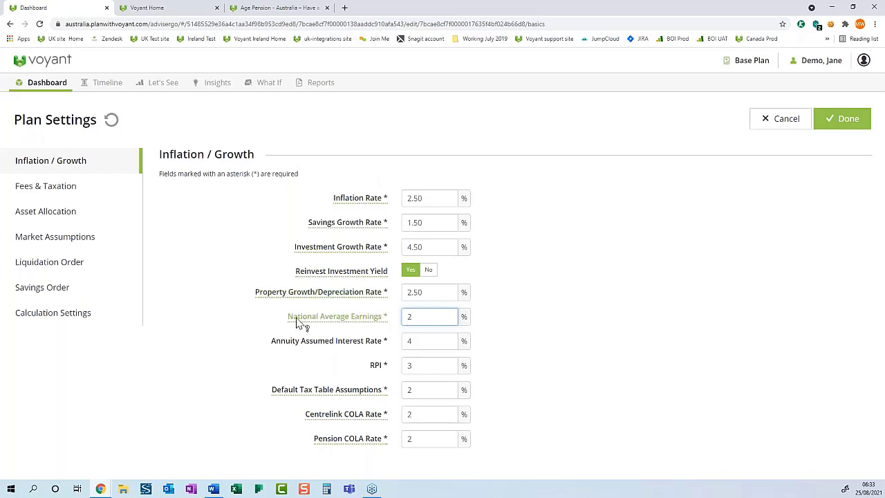
left_click(349, 320)
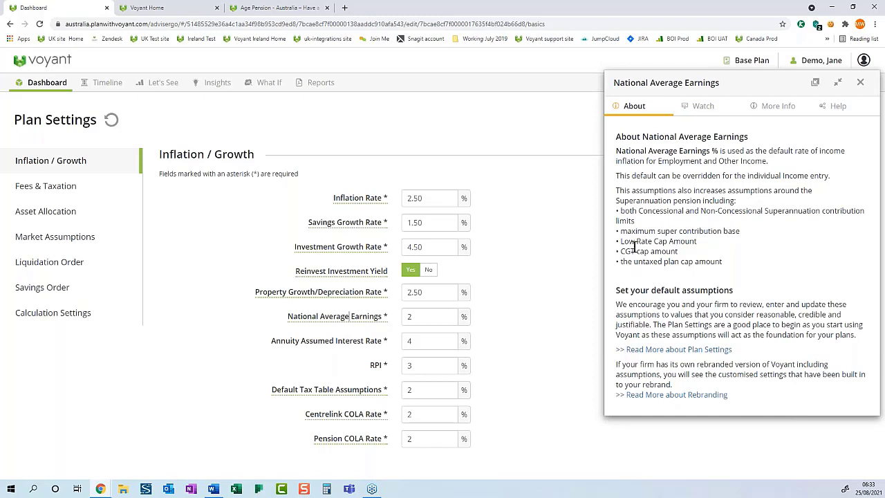
left_click(861, 83)
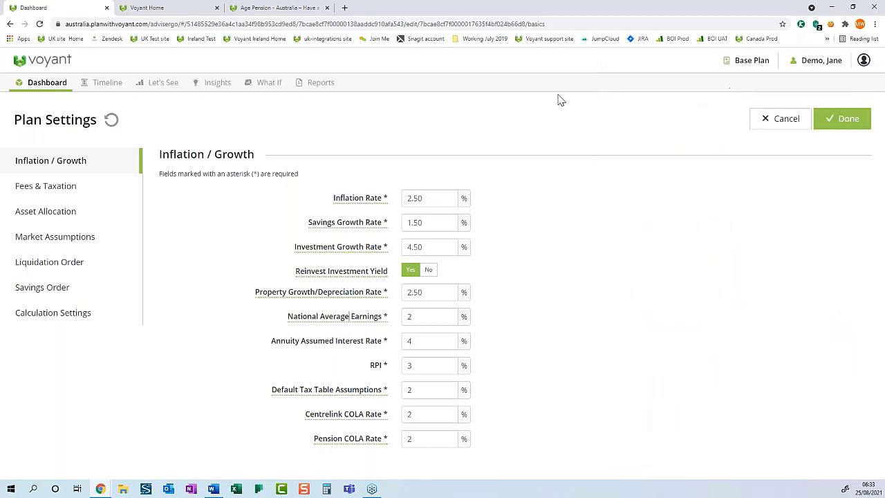
Compare the Fees & Taxation rates with the Inflation / Growth assumptions and save the plan settings
left_click(39, 192)
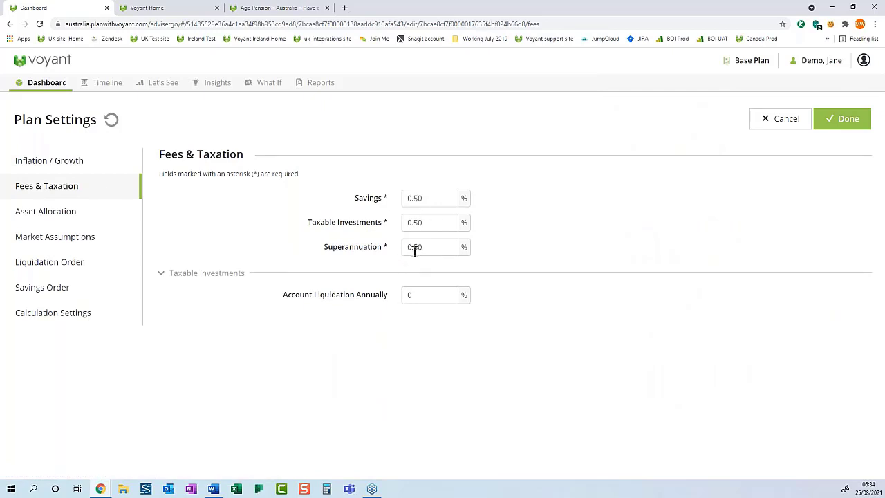
left_click(88, 168)
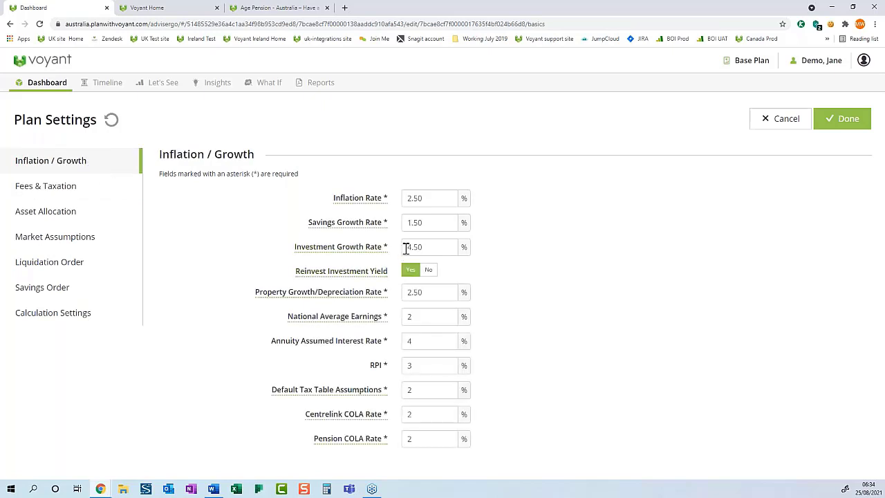
left_click(75, 200)
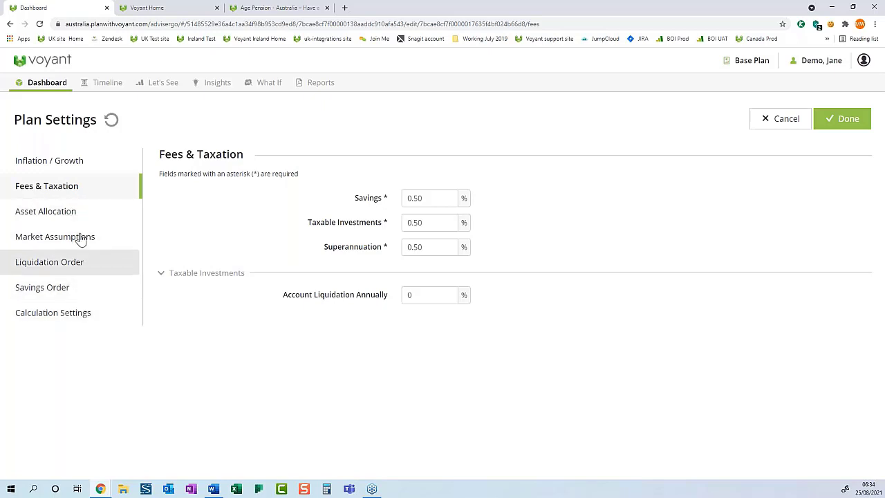
left_click(87, 165)
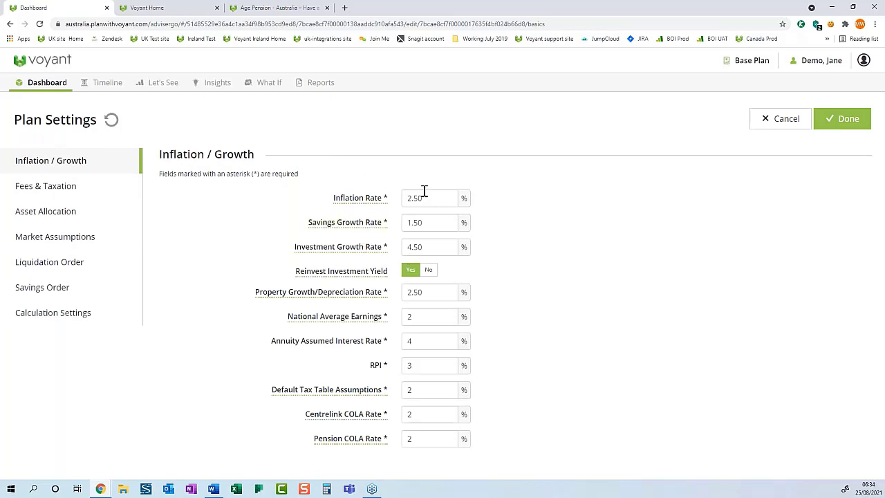
left_click(842, 125)
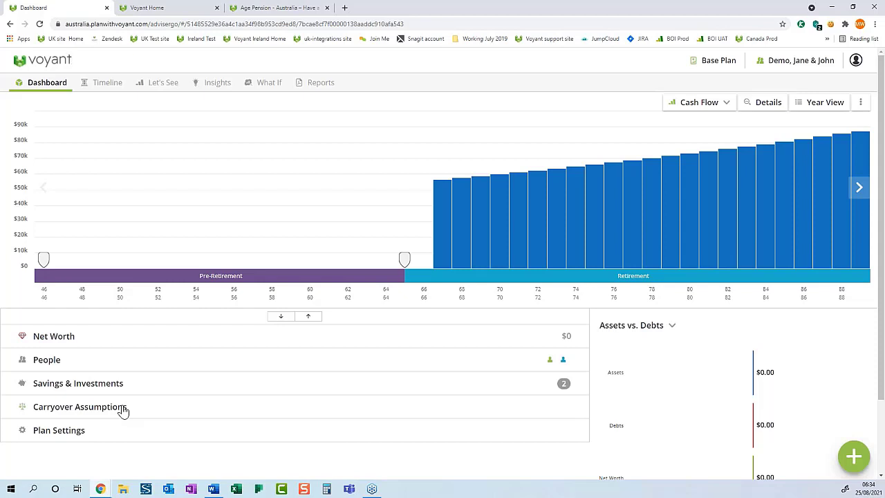
Review the carryover assumptions for both clients and leave them without saving
left_click(122, 409)
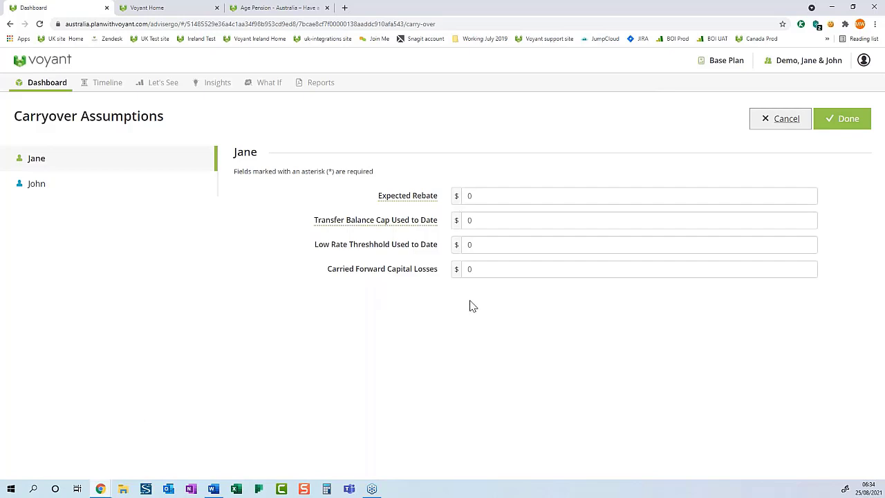
left_click(45, 184)
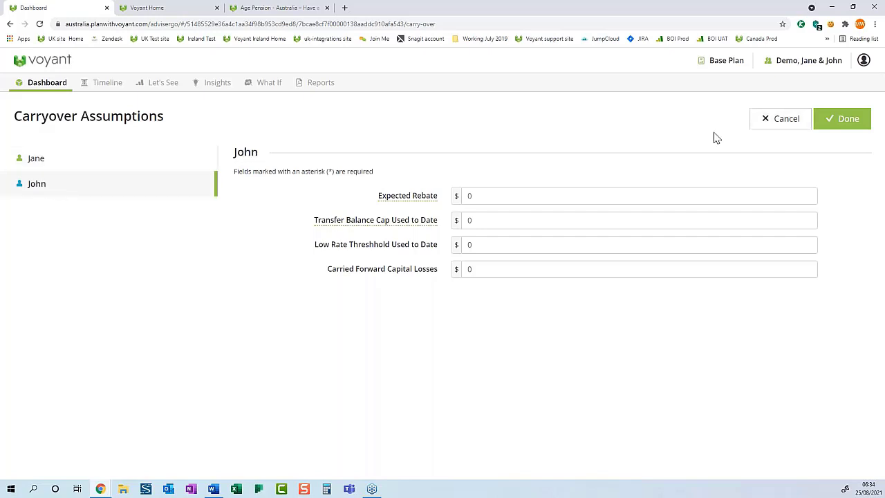
left_click(775, 123)
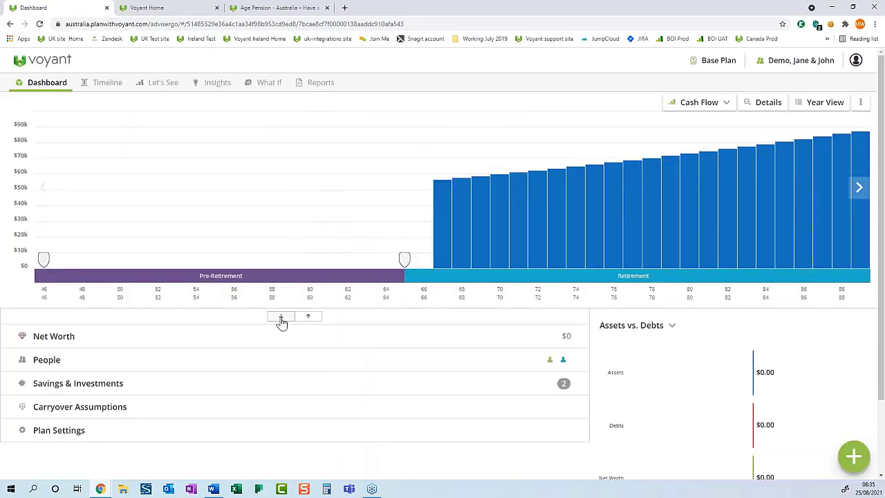
Expand the dashboard lists again and examine the clients' cash accounts together with the cash flow chart
left_click(280, 317)
scroll(282, 325, "down", 2)
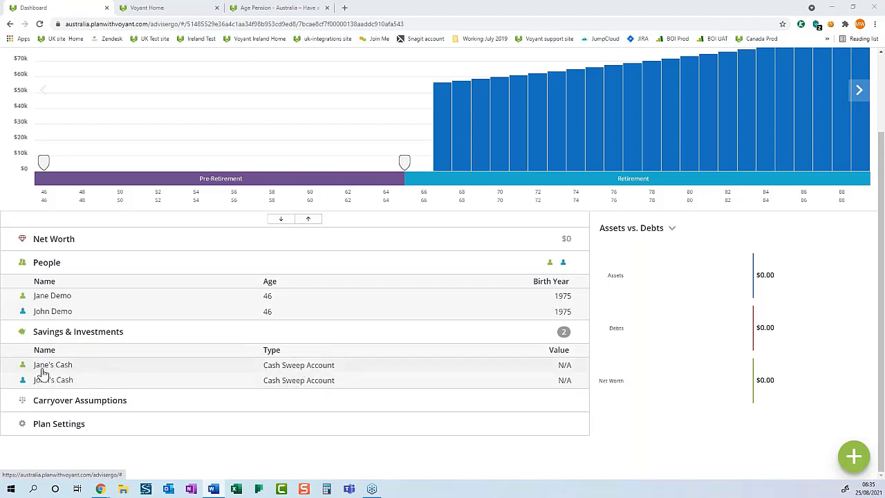
scroll(577, 253, "up", 1)
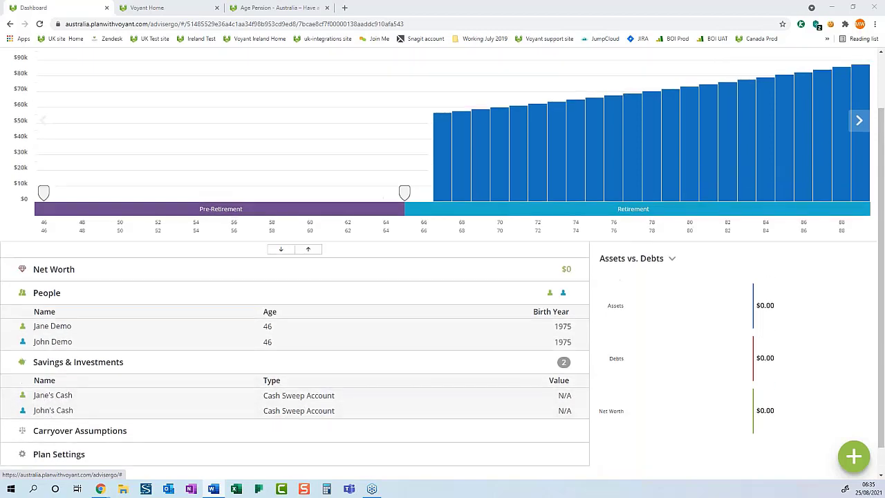
scroll(811, 101, "up", 2)
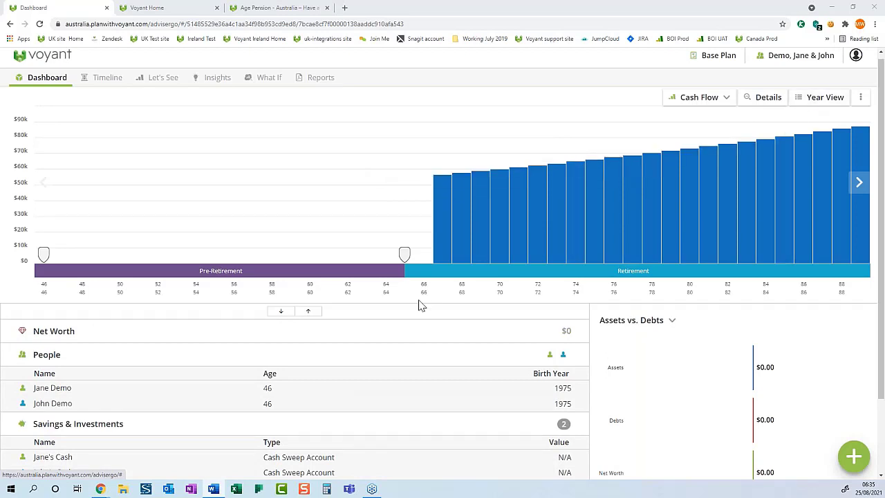
scroll(422, 304, "down", 3)
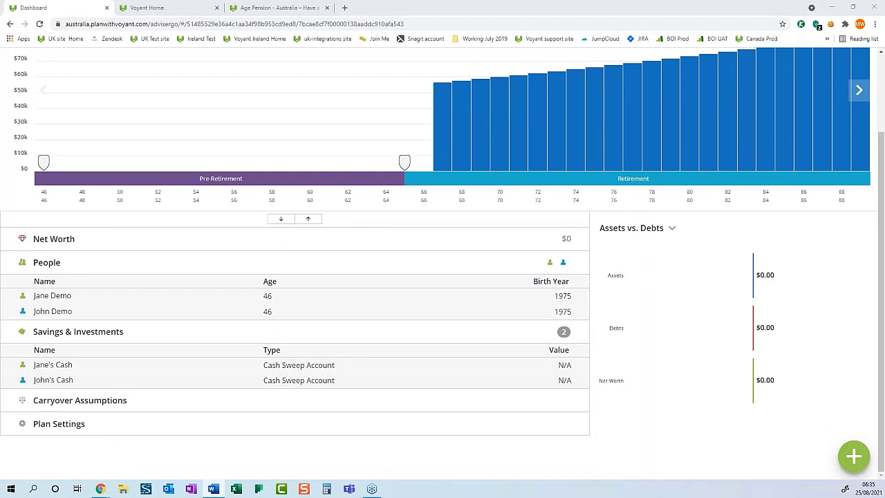
scroll(438, 297, "up", 1)
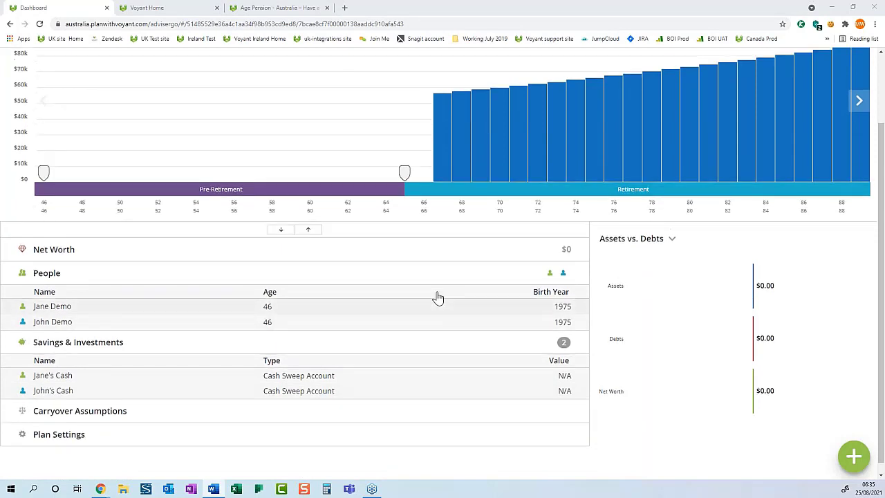
Turn on details for the Cash Flow chart and consult the Age Pension - Australia support article before returning to the dashboard
scroll(438, 298, "up", 3)
left_click(765, 102)
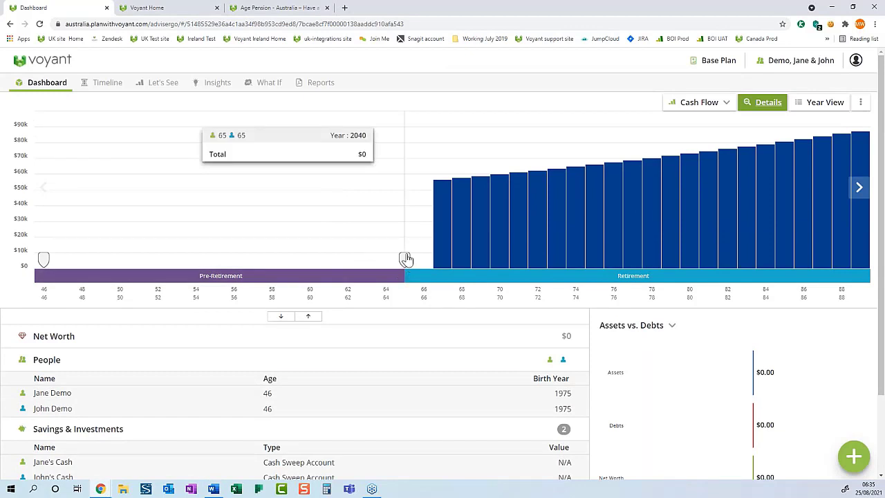
left_click(266, 9)
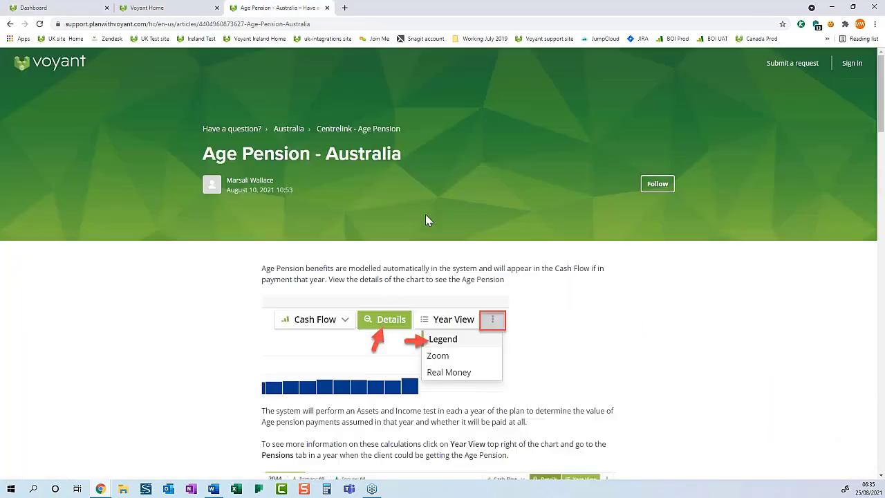
left_click(77, 9)
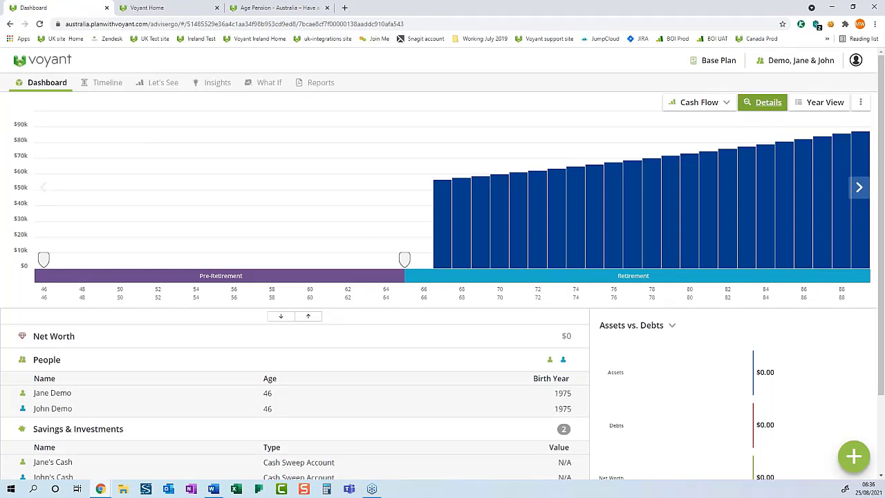
Add a new event to the plan's timeline, naming it "Later life" and giving it the Travel type
left_click(108, 88)
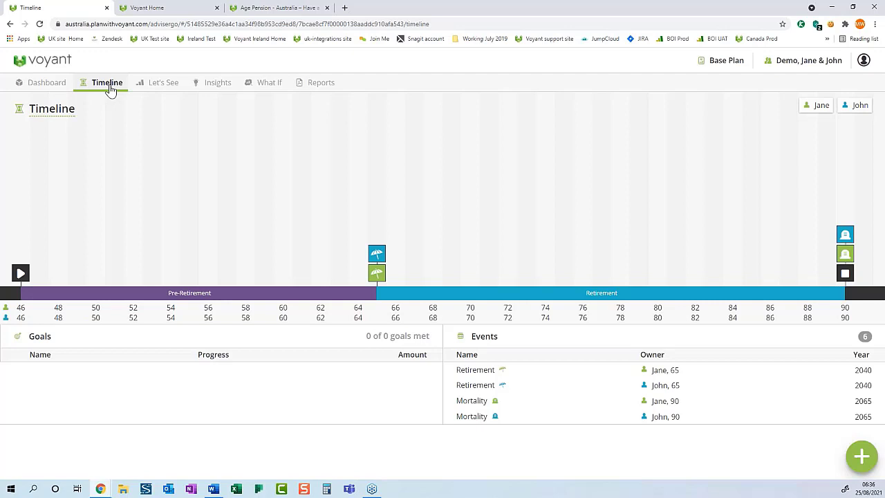
key("alt+Tab")
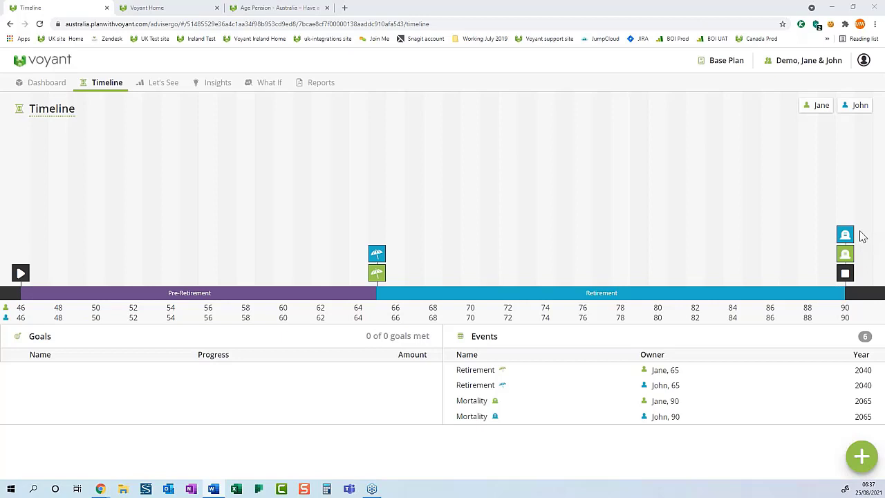
left_click(862, 457)
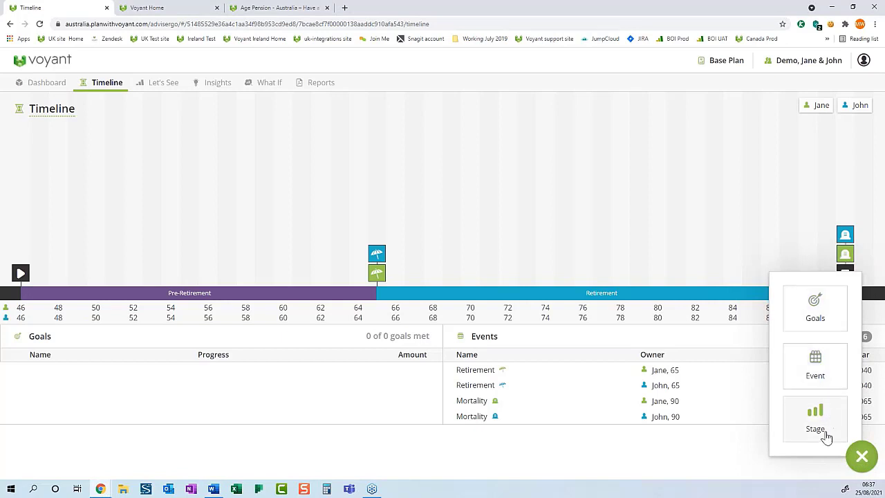
left_click(821, 373)
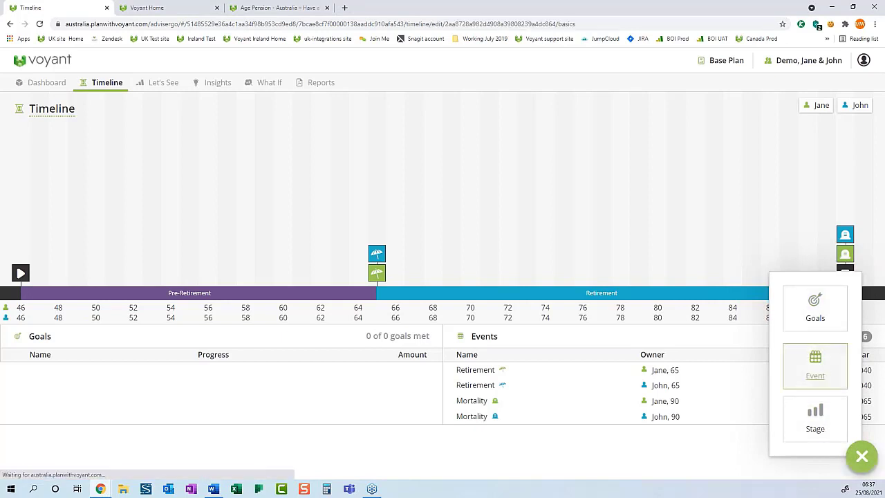
key("ctrl+a")
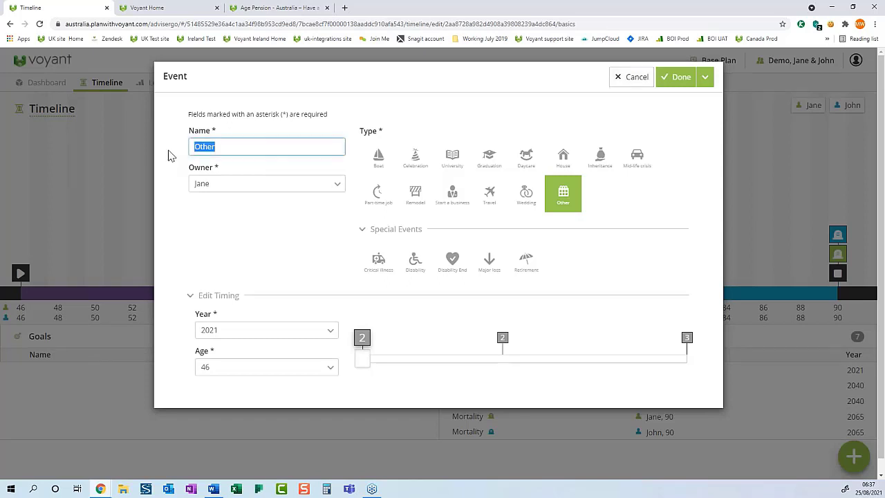
type("Late")
key("BackSpace")
key("BackSpace")
type("ter life")
left_click(490, 195)
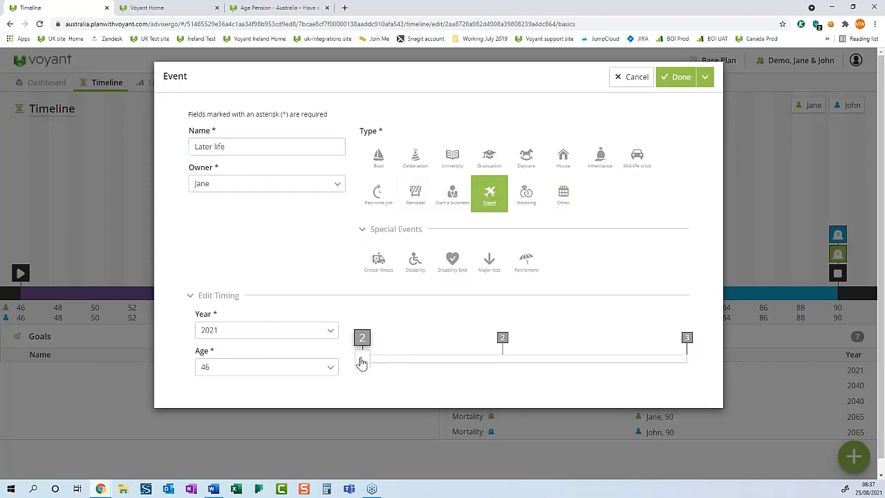
Set the timing of the Later life event to age 75 in 2050 and save the event
left_click(329, 367)
left_click(336, 368)
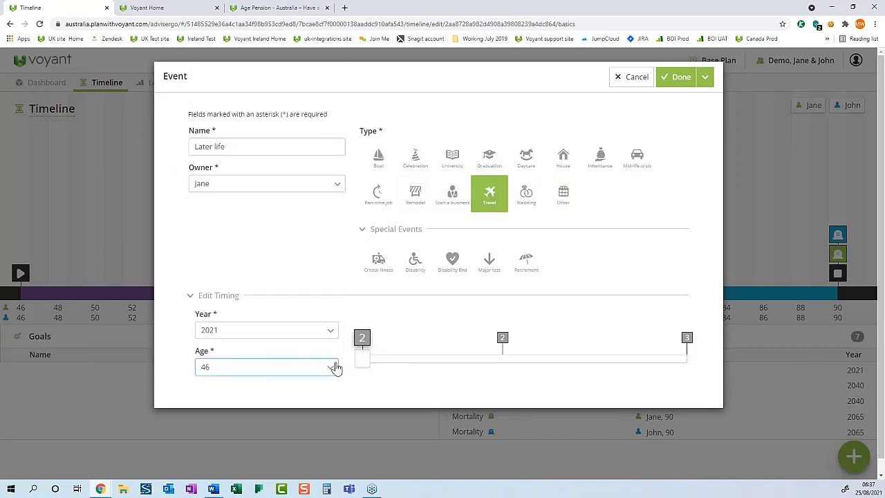
left_click(568, 365)
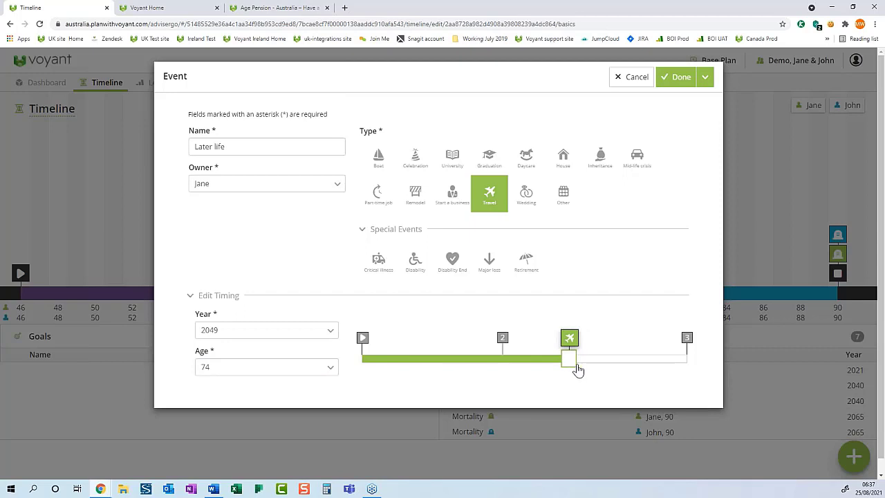
left_click_drag(578, 371, 576, 366)
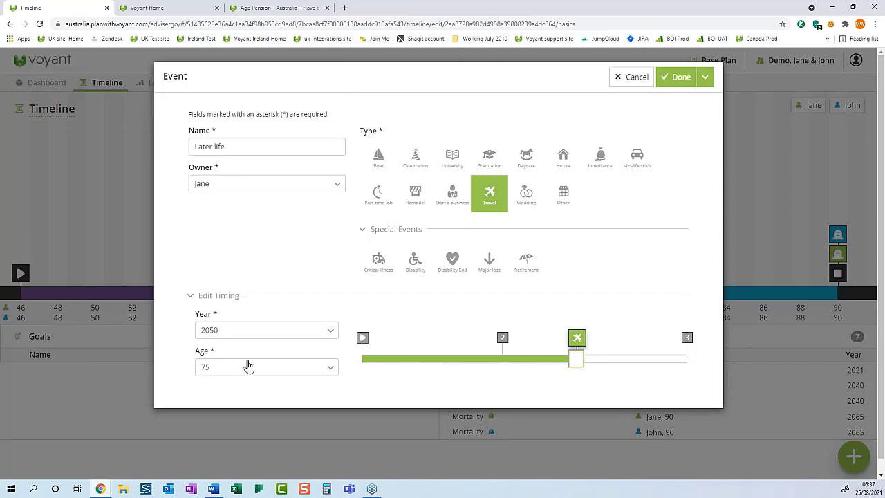
left_click(675, 78)
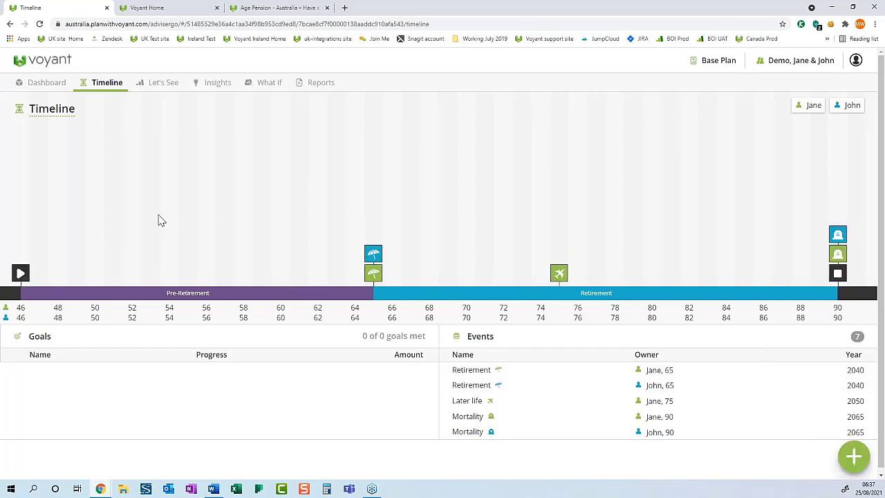
Add a "New Kitchen" event of the House type directly on the timeline at age 48 (2023) and save it
left_click(58, 271)
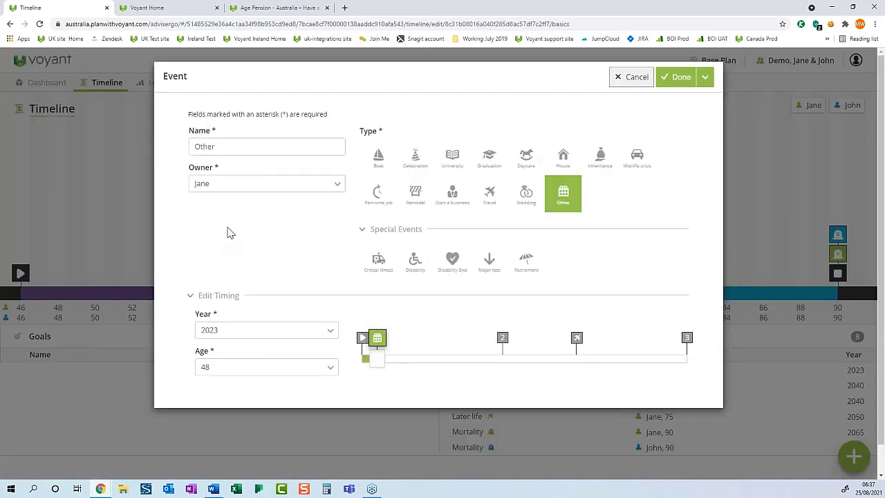
left_click_drag(231, 145, 169, 151)
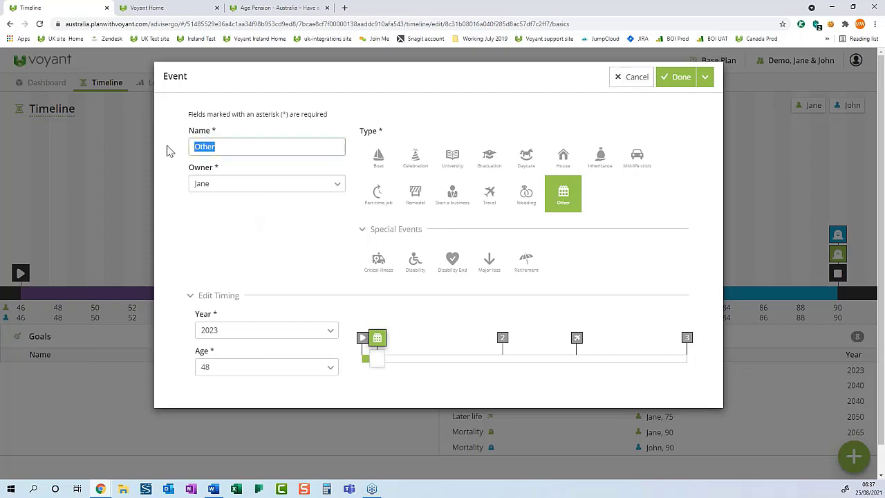
type("New Kitchen")
left_click(564, 159)
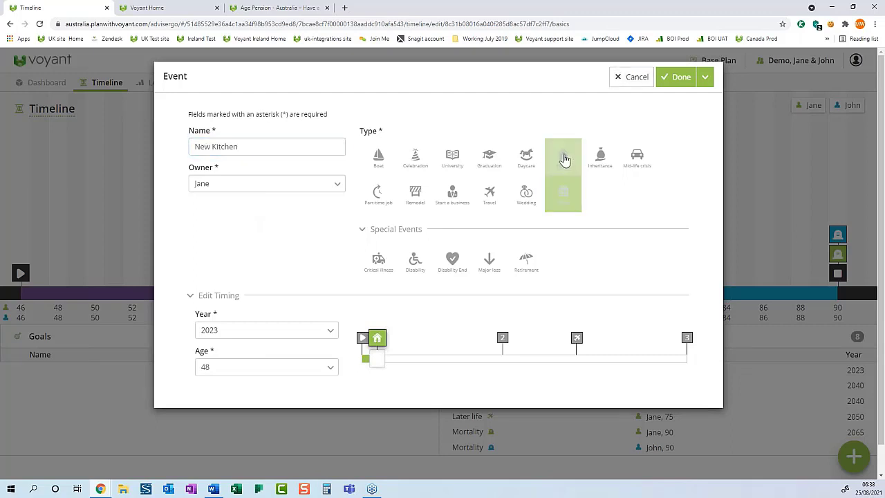
left_click(681, 78)
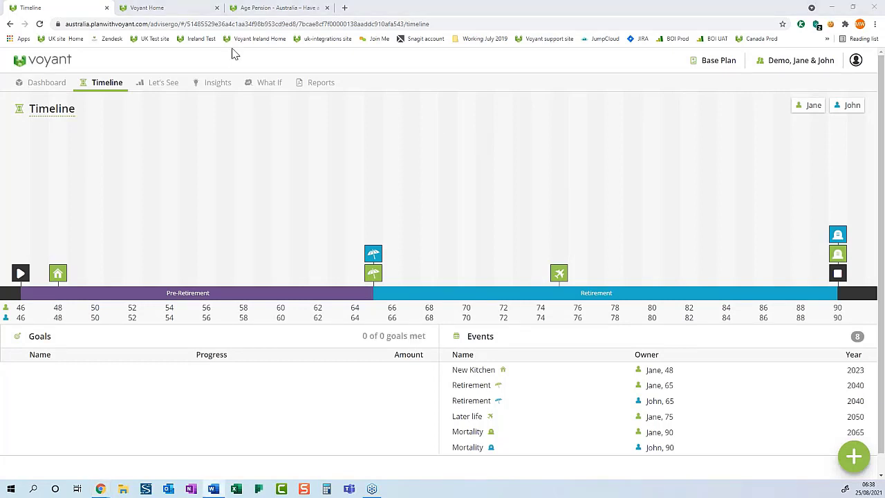
Return to the dashboard and examine the markers for the two new events on the Cash Flow chart
left_click(47, 83)
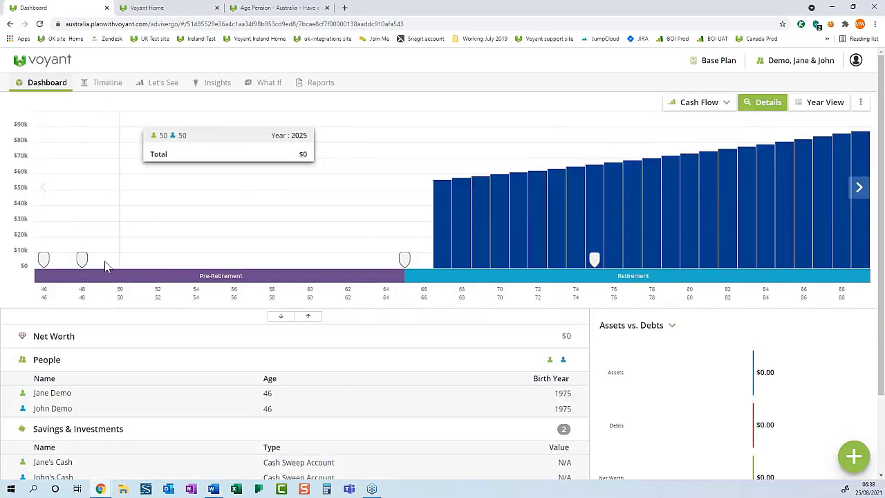
mouse_move(83, 261)
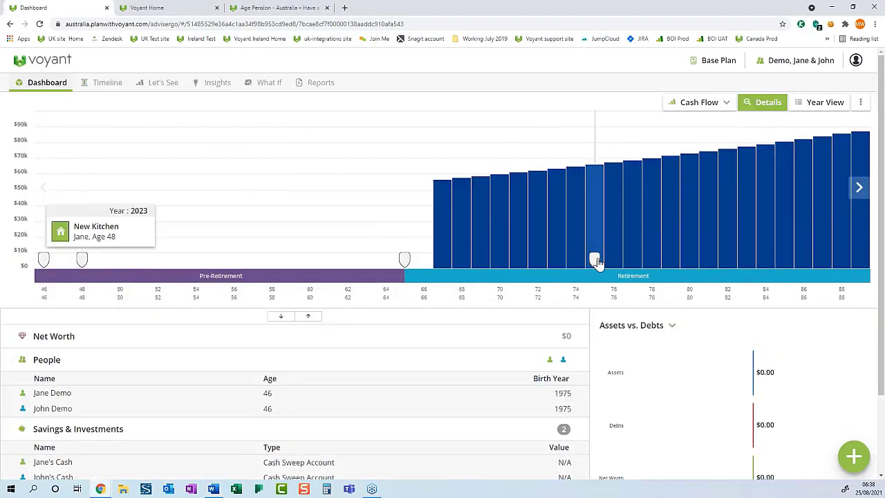
mouse_move(595, 260)
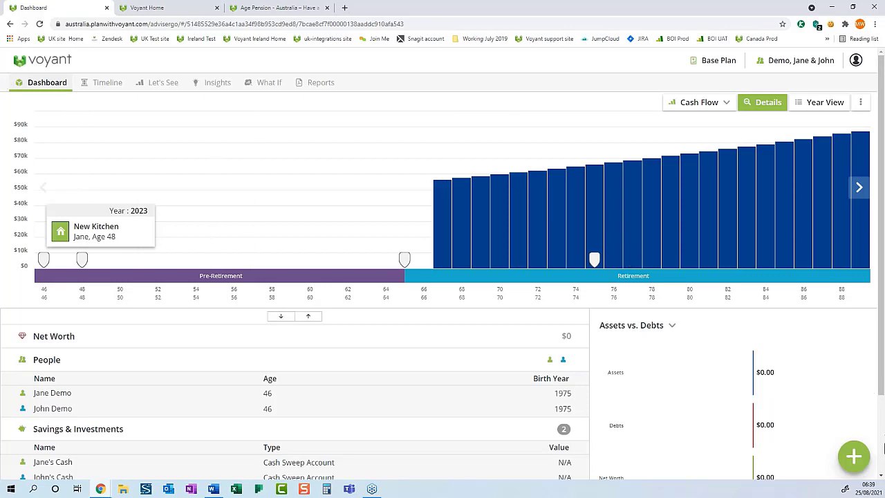
Create a Milestone Goal named "New Kitchen" with an amount of $30,000 and its priority set to Leisure
left_click(854, 456)
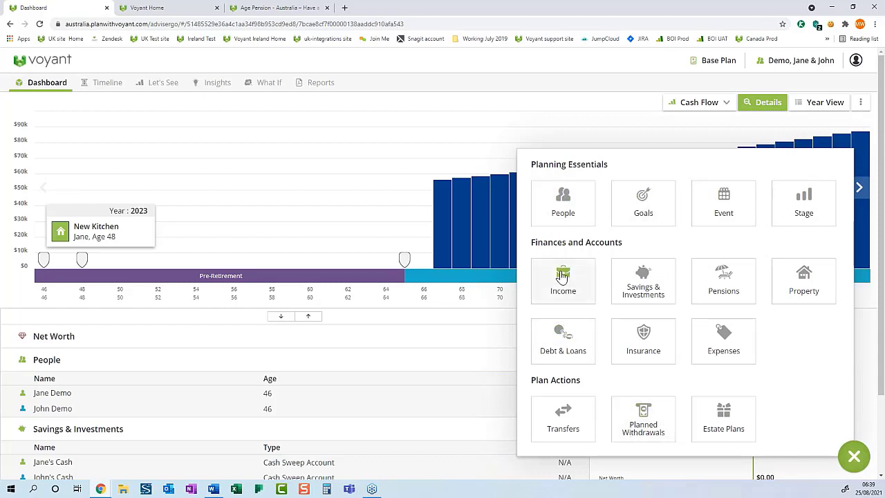
left_click(643, 214)
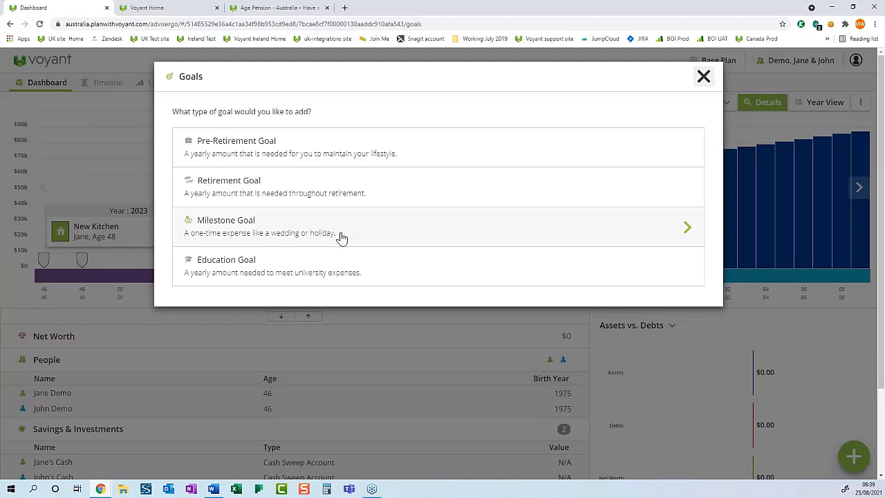
left_click(341, 233)
left_click_drag(399, 221, 344, 220)
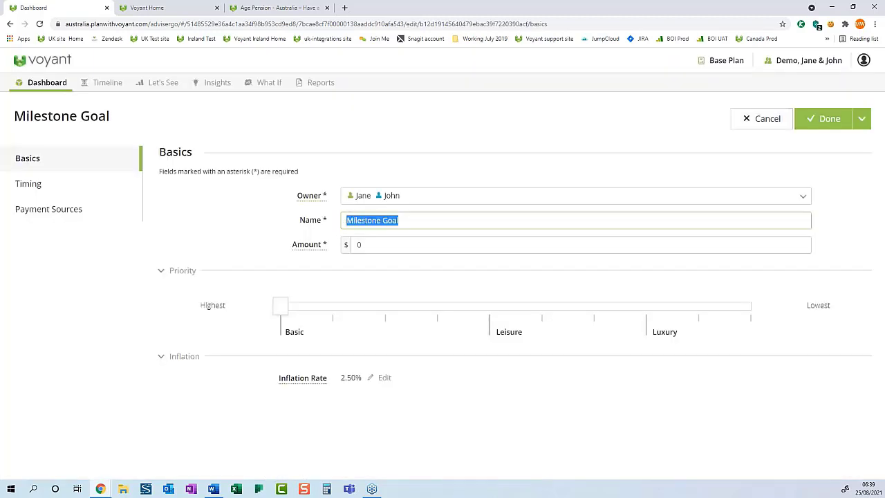
type("New Kitchen")
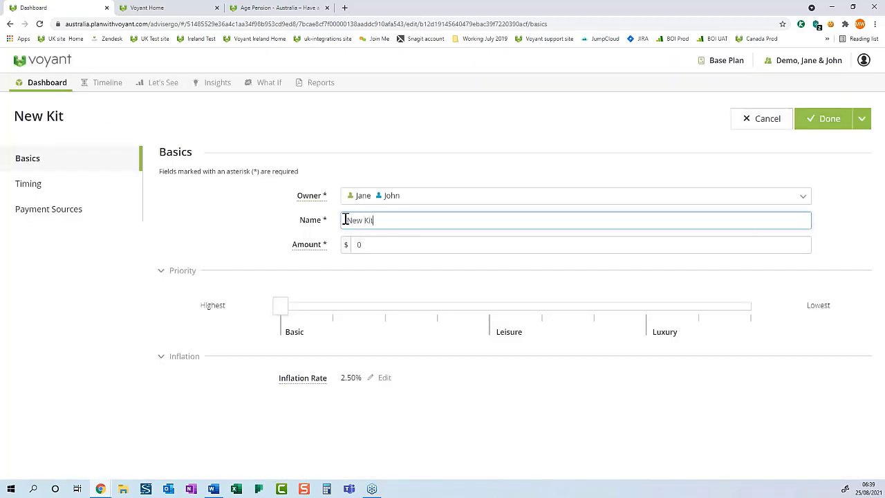
left_click(361, 245)
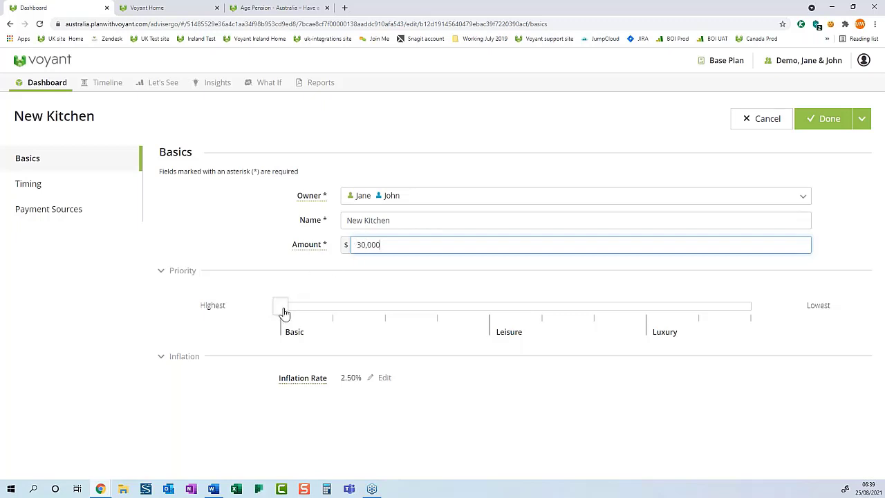
left_click_drag(284, 313, 486, 313)
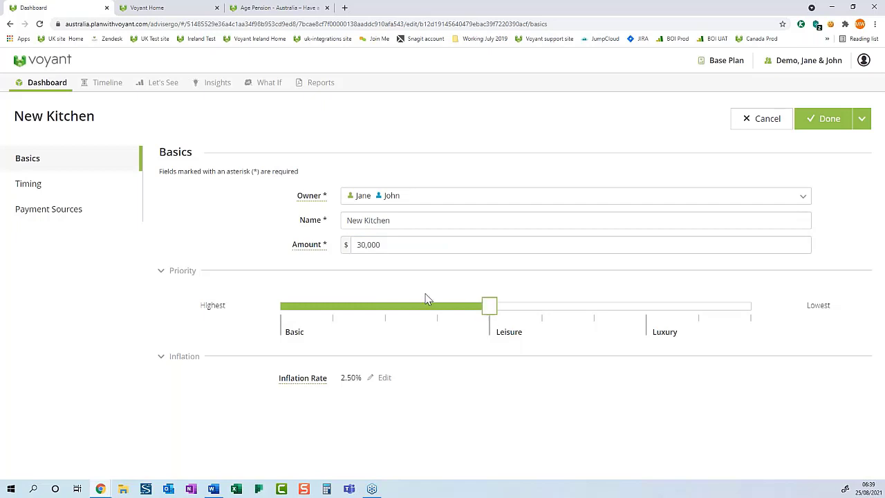
Time the New Kitchen goal's expense to the New Kitchen event at age 48, recheck its basic details and save the goal
left_click(78, 191)
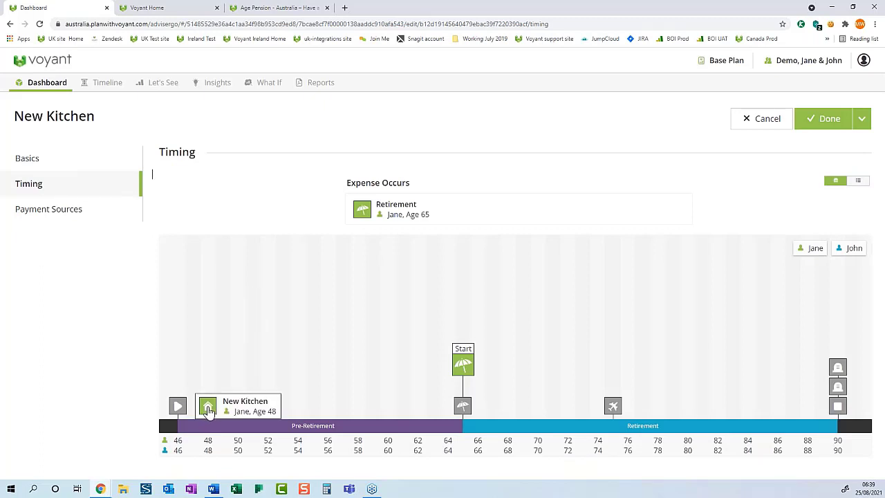
left_click(208, 408)
left_click(625, 205)
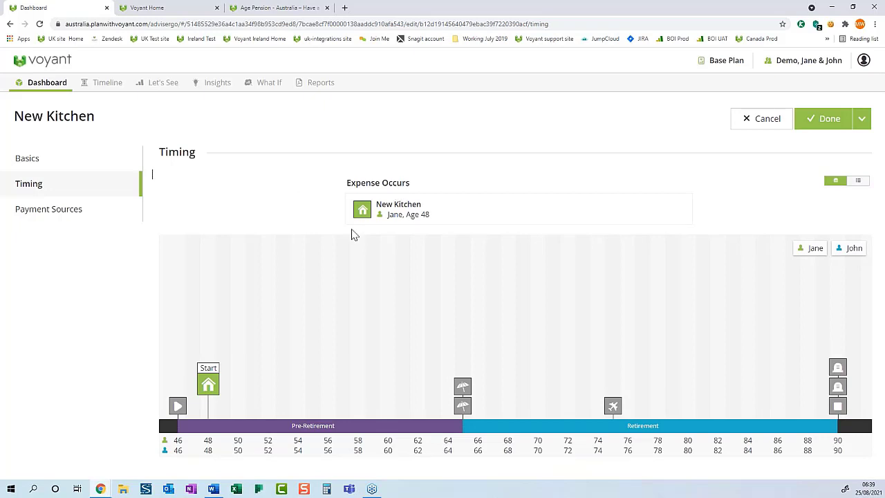
mouse_move(211, 387)
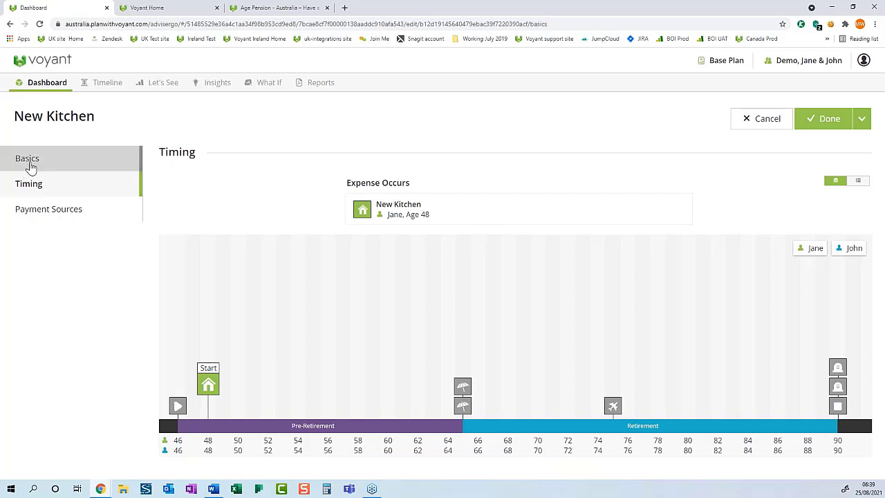
left_click(29, 167)
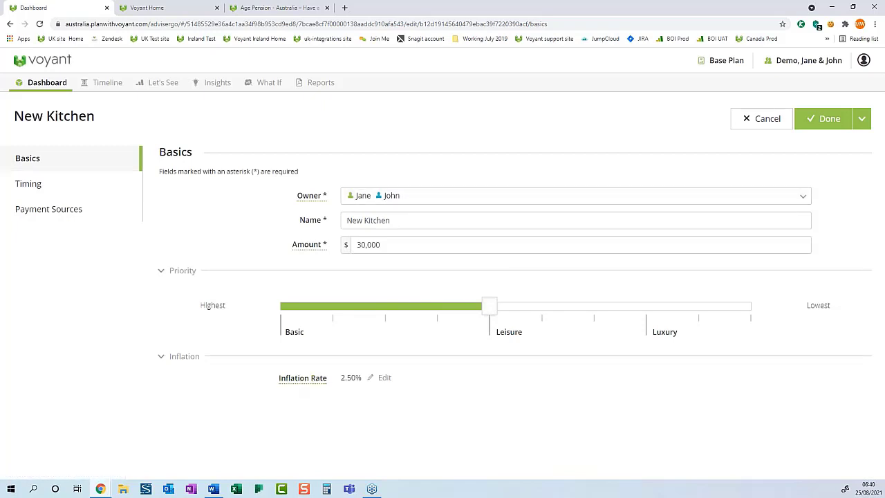
left_click(833, 123)
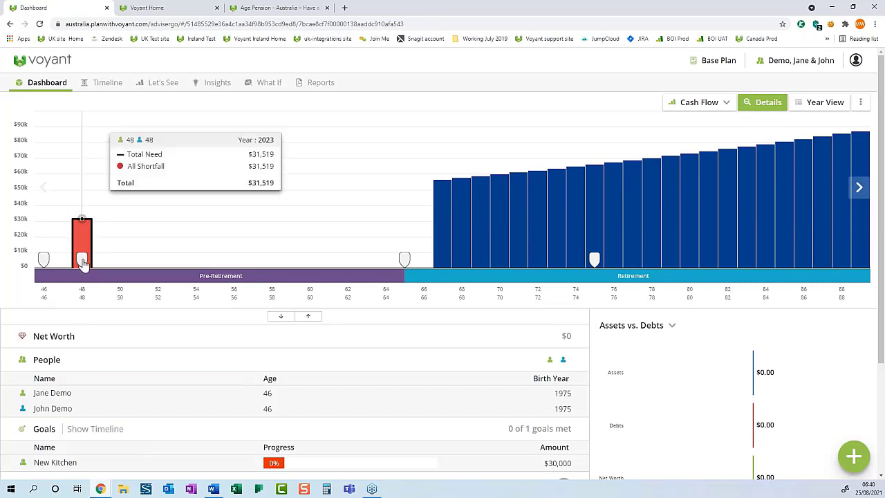
Move the New Kitchen event to age 57 (2032) on the timeline and return to the dashboard cash flow
mouse_move(83, 260)
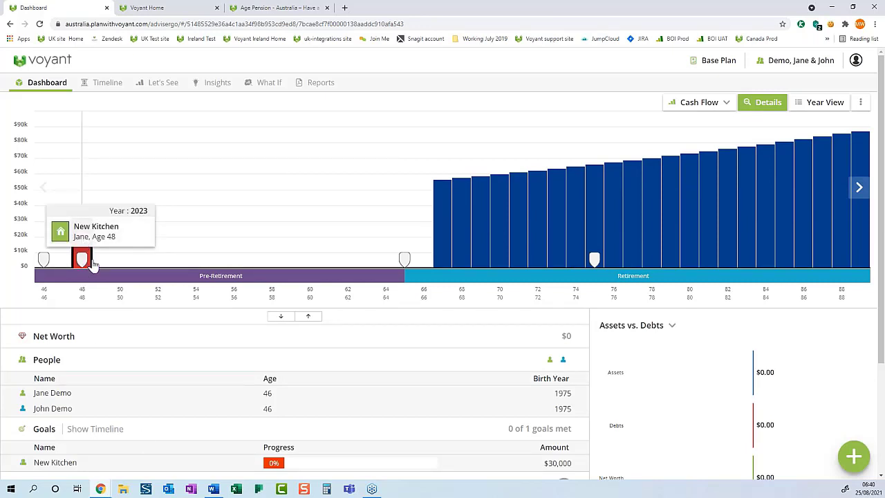
left_click(107, 82)
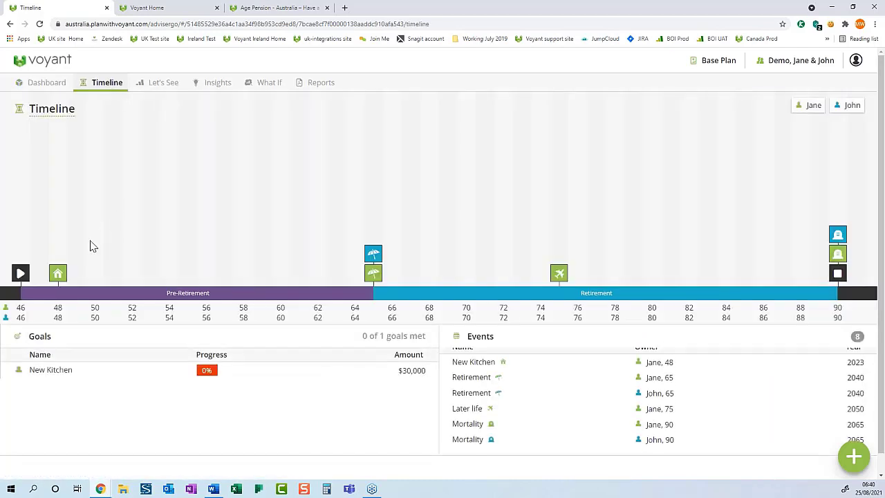
left_click_drag(58, 273, 220, 275)
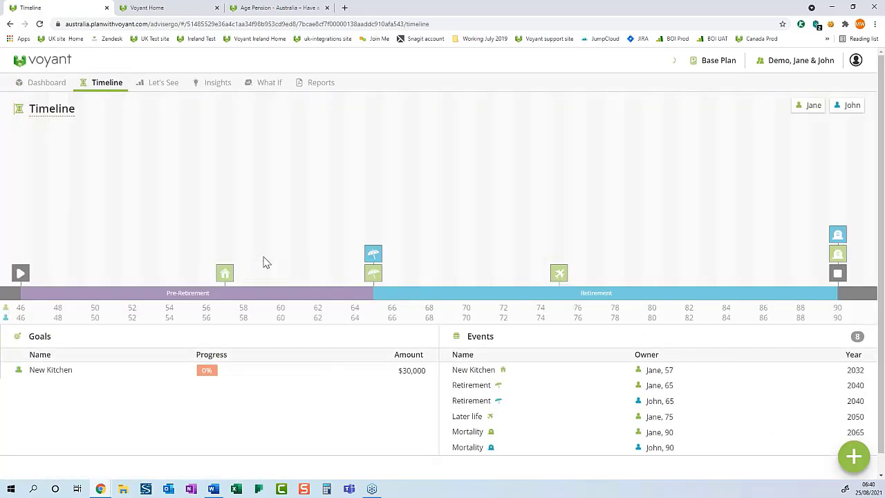
left_click(59, 89)
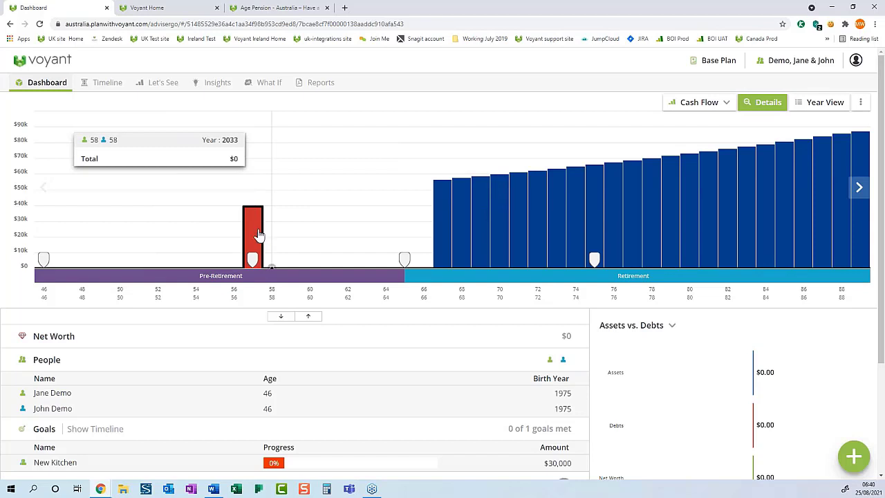
Move the New Kitchen event to age 49 (2024) from its marker on the Cash Flow chart and save it
mouse_move(254, 239)
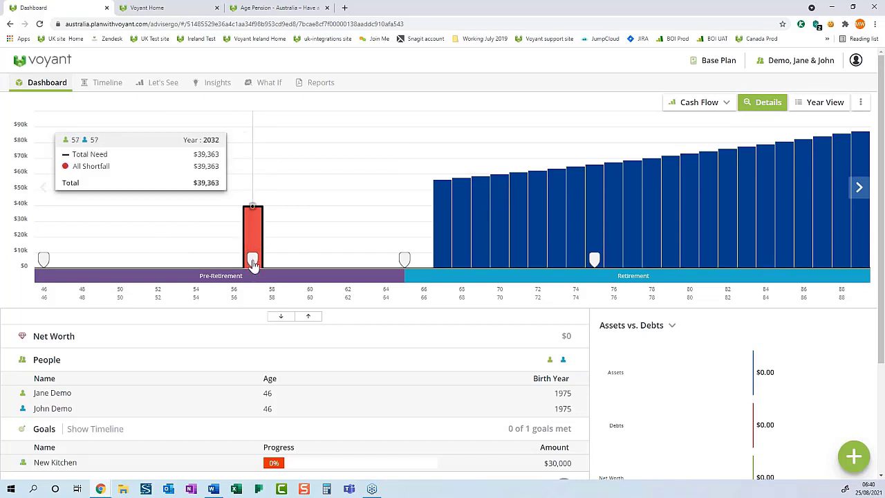
mouse_move(253, 261)
left_click(257, 225)
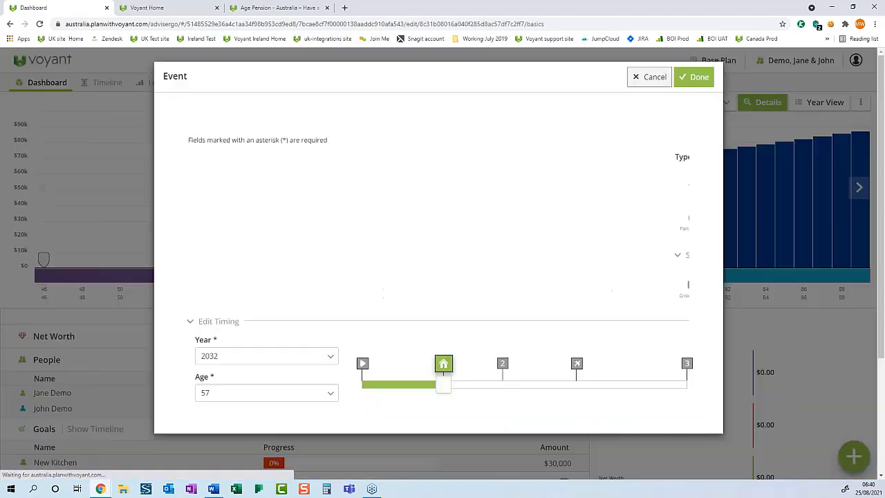
left_click_drag(440, 389, 383, 387)
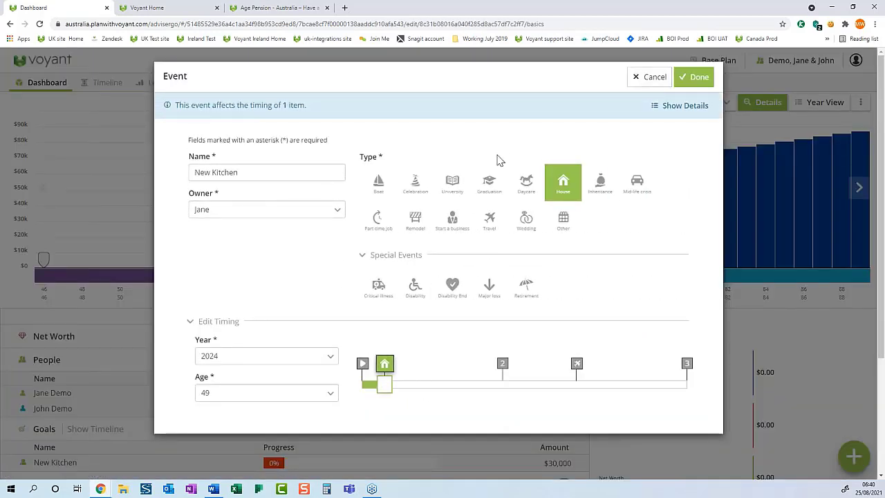
left_click(699, 77)
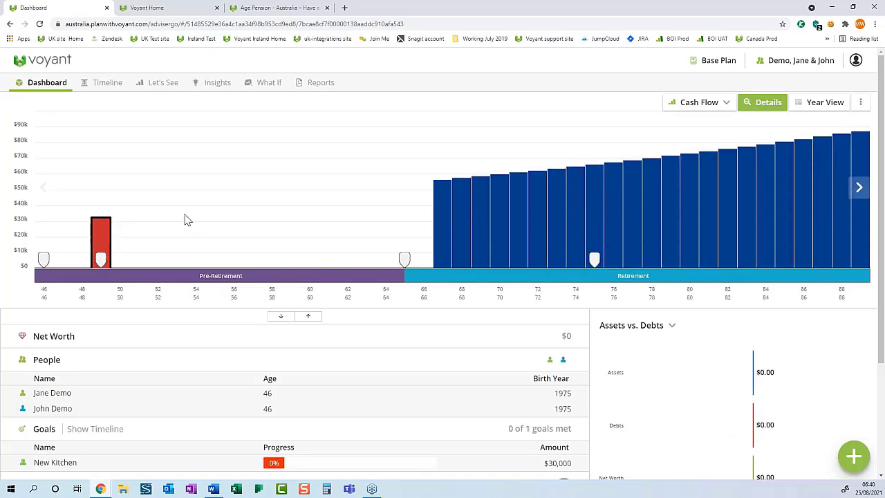
On the timeline, examine the Later life event and the details of items affected by the New Kitchen event, leaving both without changes
left_click(108, 83)
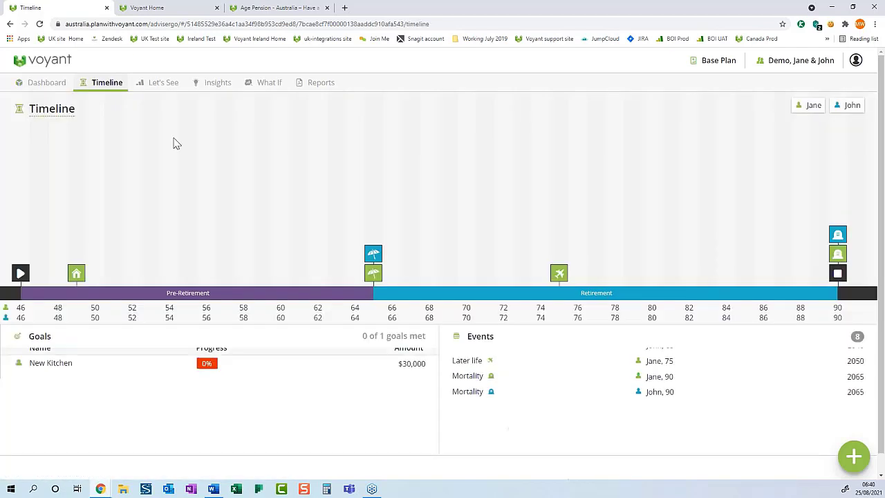
left_click(560, 274)
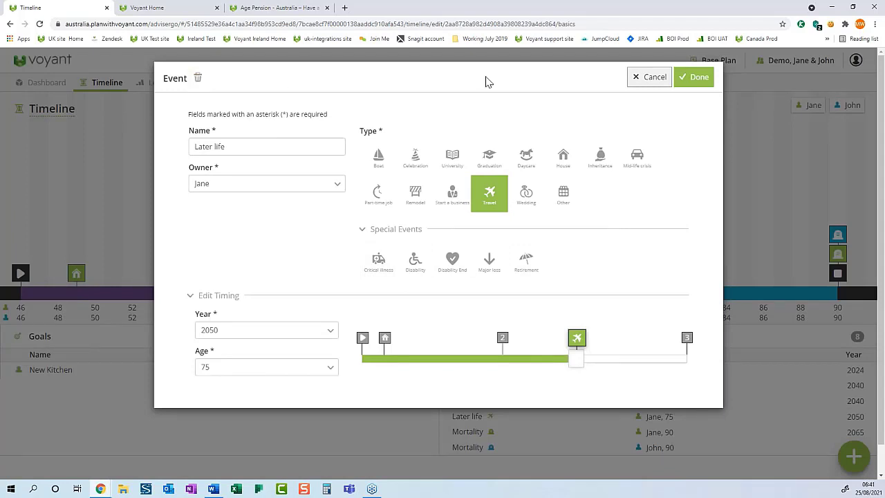
left_click(639, 79)
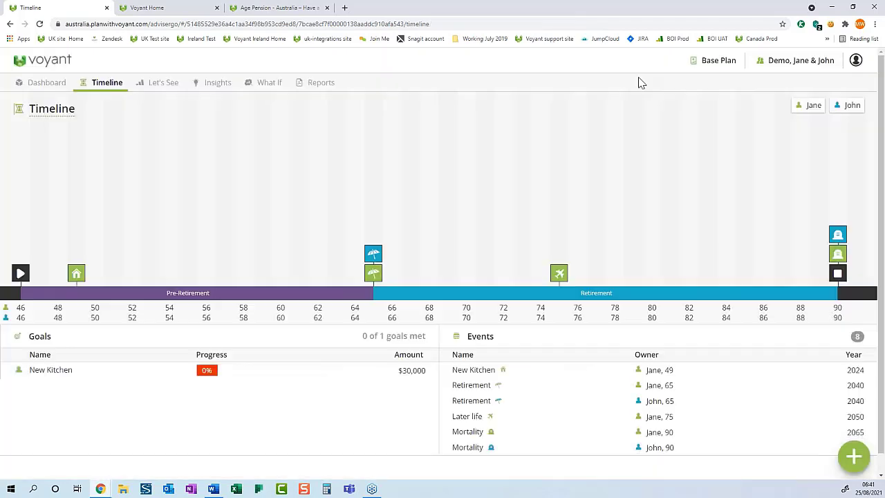
left_click(76, 273)
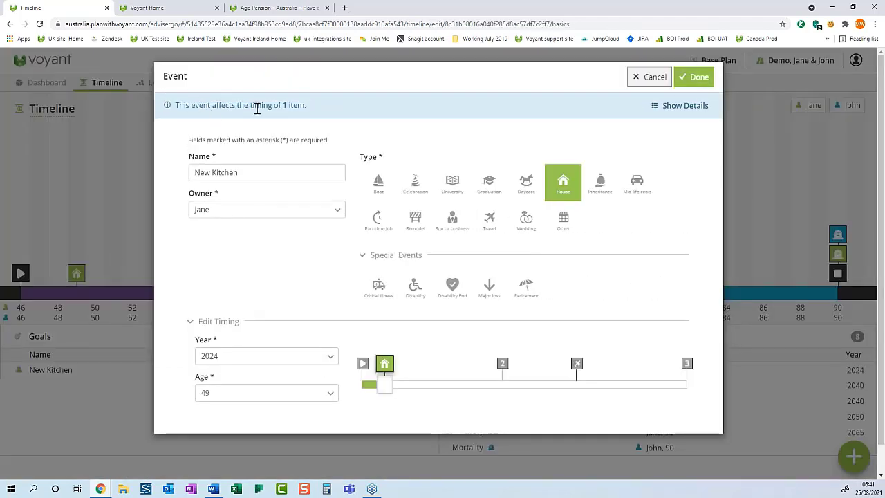
left_click(662, 108)
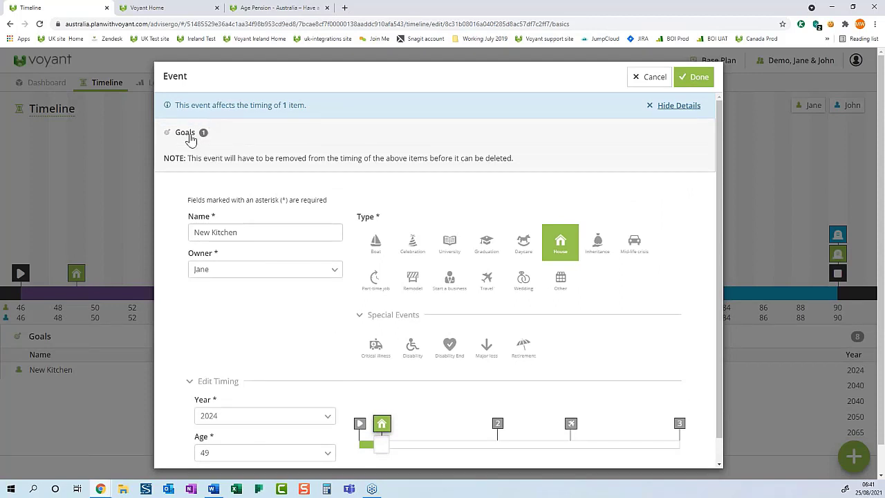
left_click(636, 78)
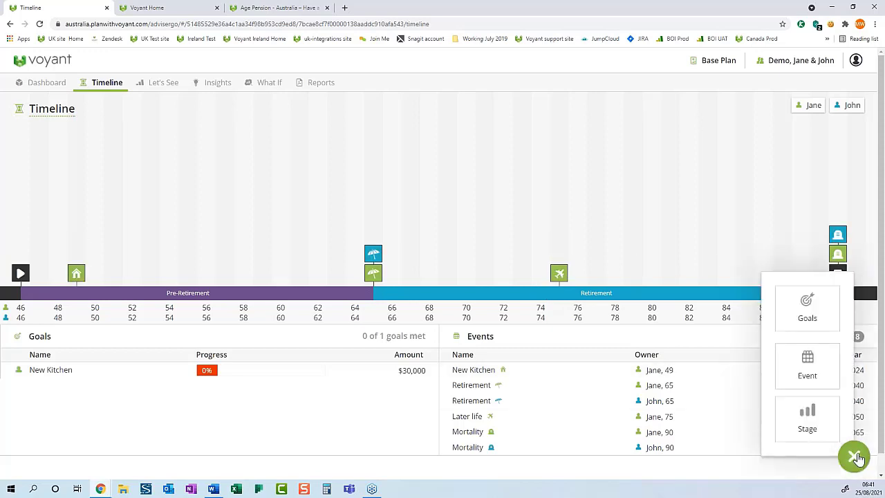
Add a new timeline stage named "Later life"
left_click(823, 427)
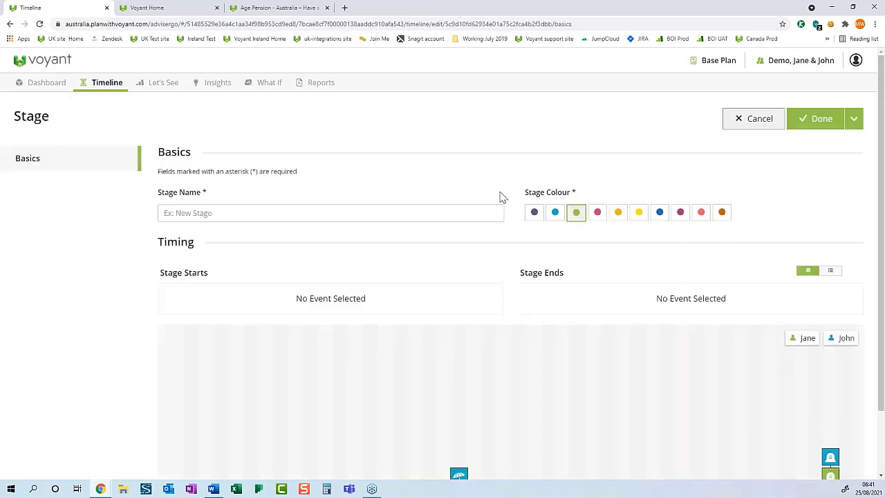
left_click(243, 213)
type("Later")
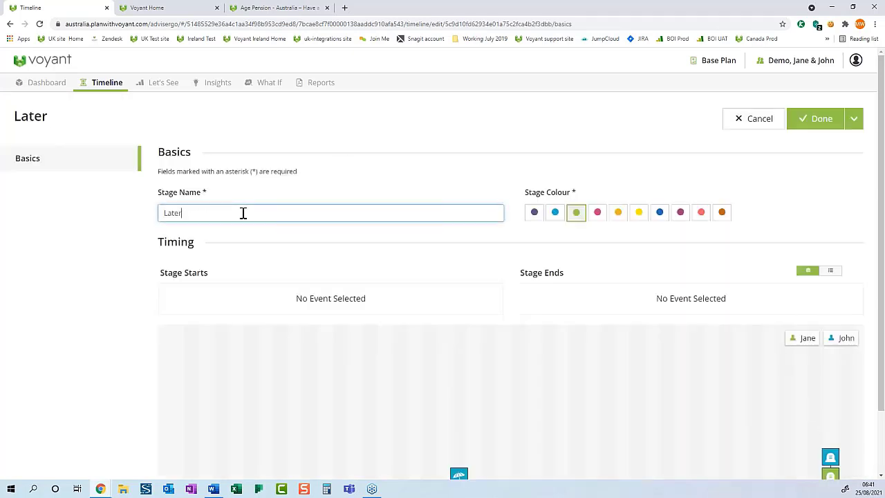
type(" life")
Time the stage to start at the Later life event (age 75) and end at the second client's Mortality event (age 90)
scroll(613, 311, "down", 1)
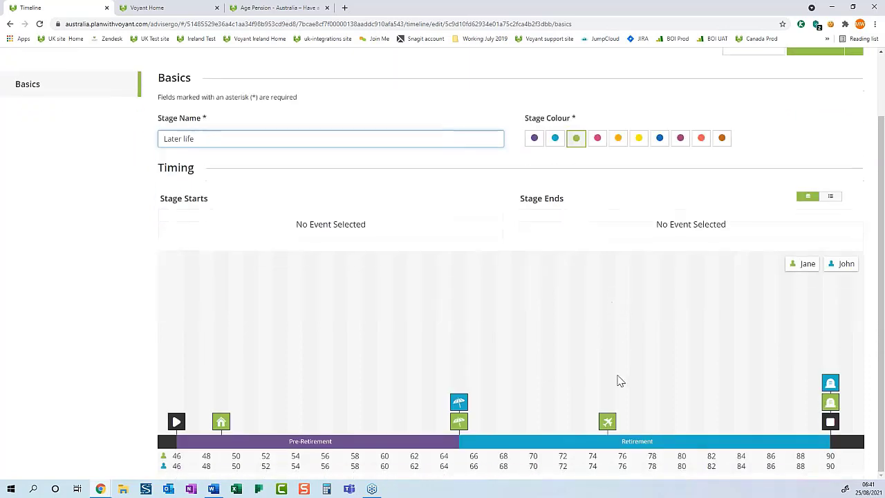
left_click(607, 422)
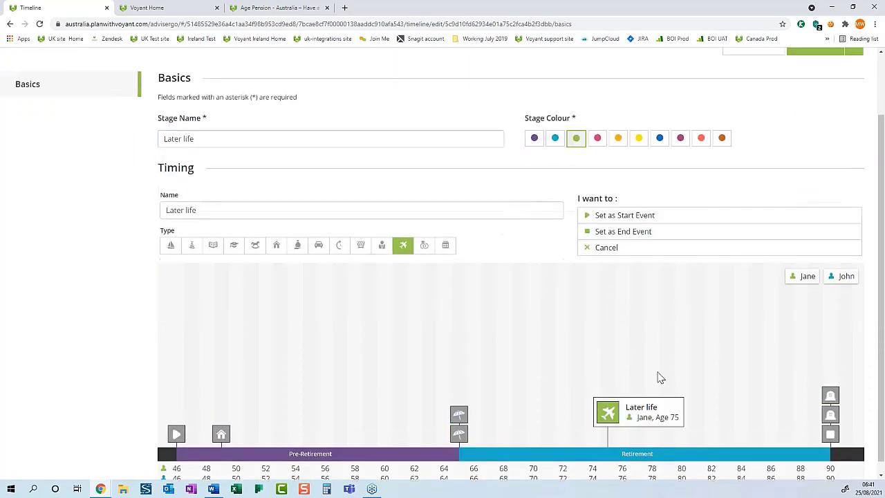
left_click(662, 217)
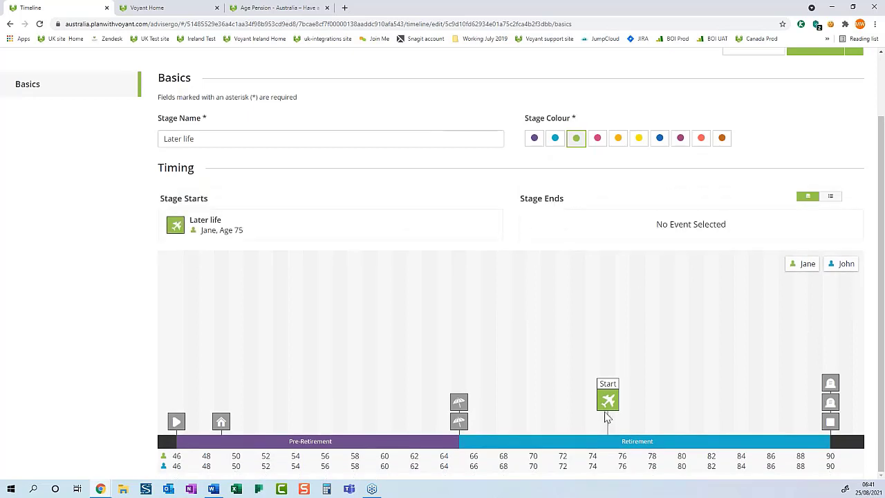
left_click(831, 388)
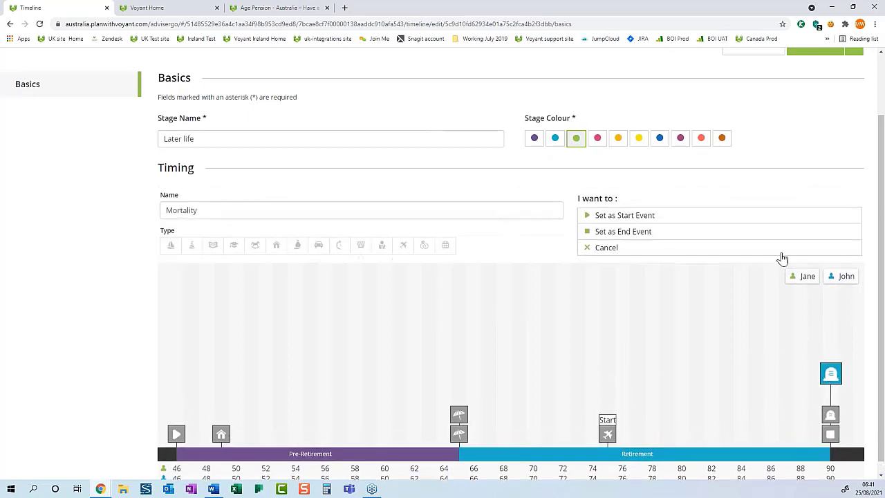
left_click(689, 232)
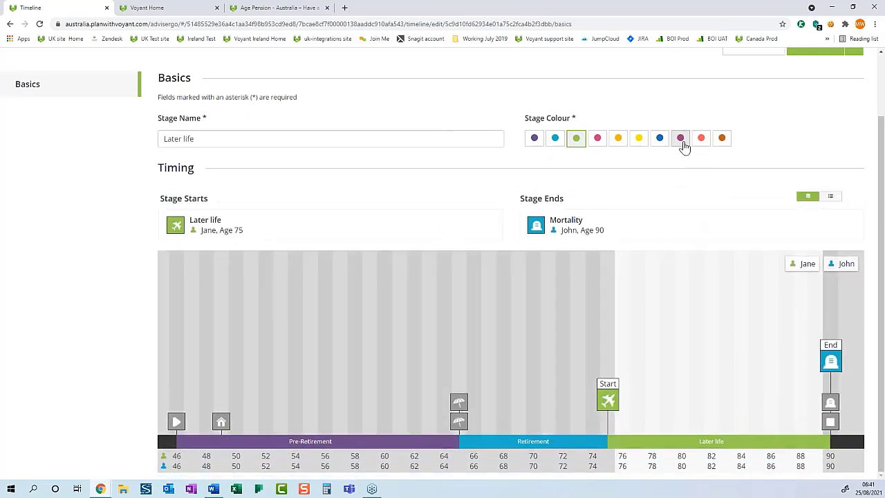
Set the Later life stage's colour to coral and save the stage
left_click(701, 138)
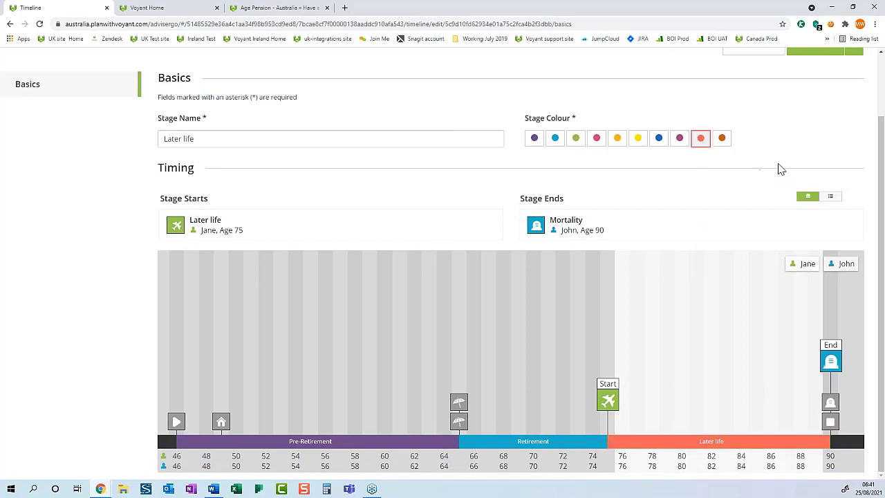
scroll(780, 168, "up", 1)
left_click(811, 123)
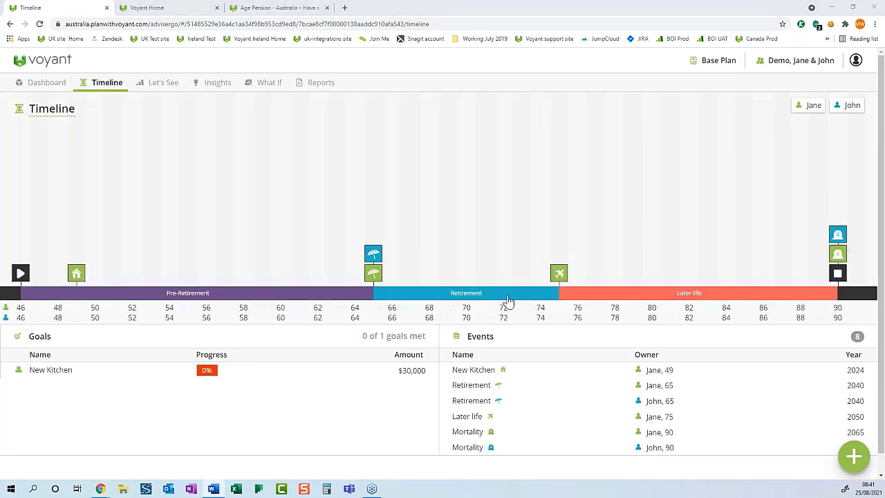
Rename the Pre-Retirement stage as "Saving" and save it
left_click(181, 297)
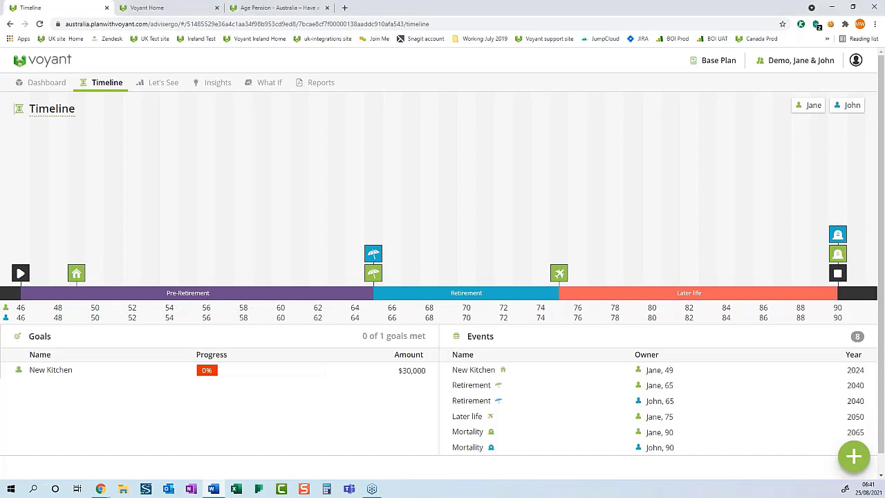
left_click_drag(231, 217, 166, 219)
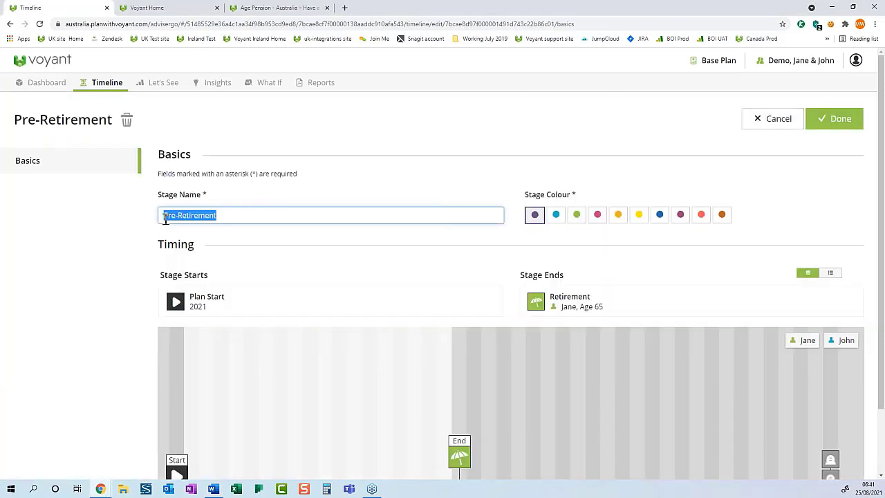
type("Saving")
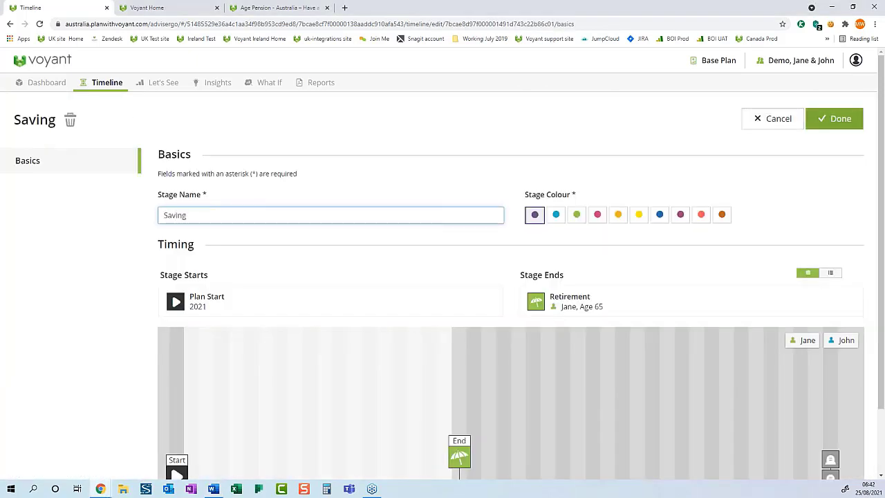
left_click(827, 123)
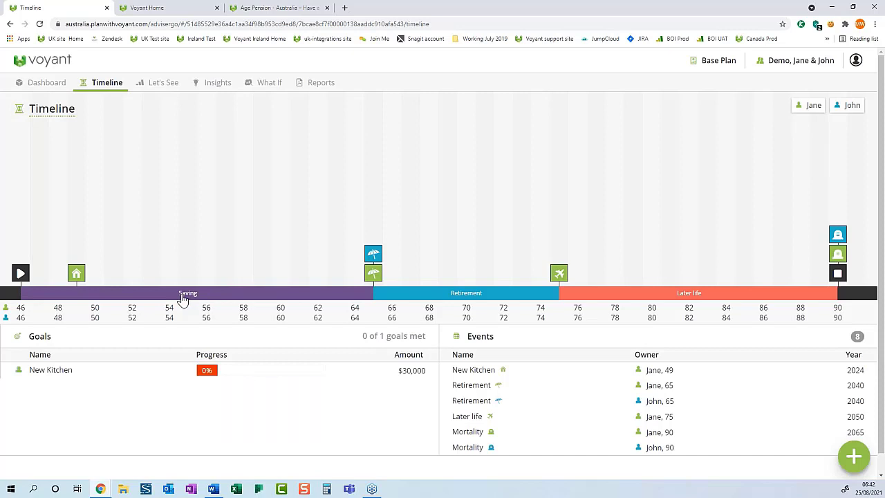
Rename the Retirement stage as "Spending" and save it
left_click(475, 294)
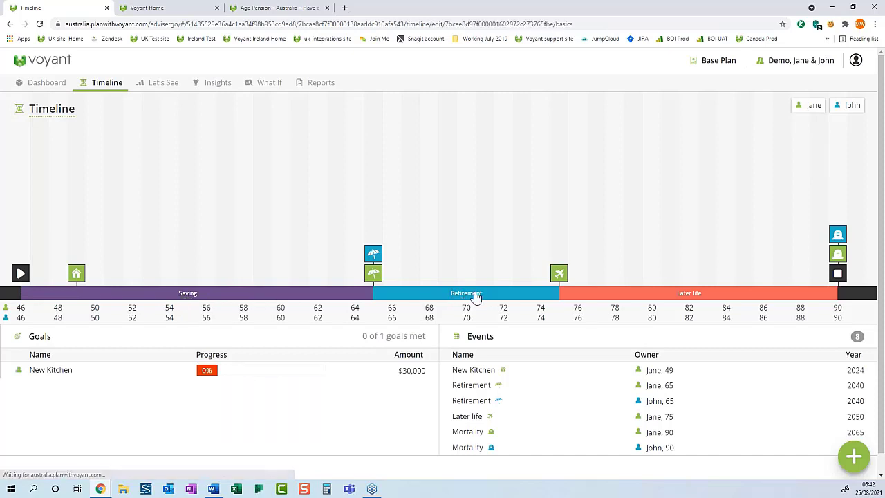
left_click_drag(215, 215, 157, 215)
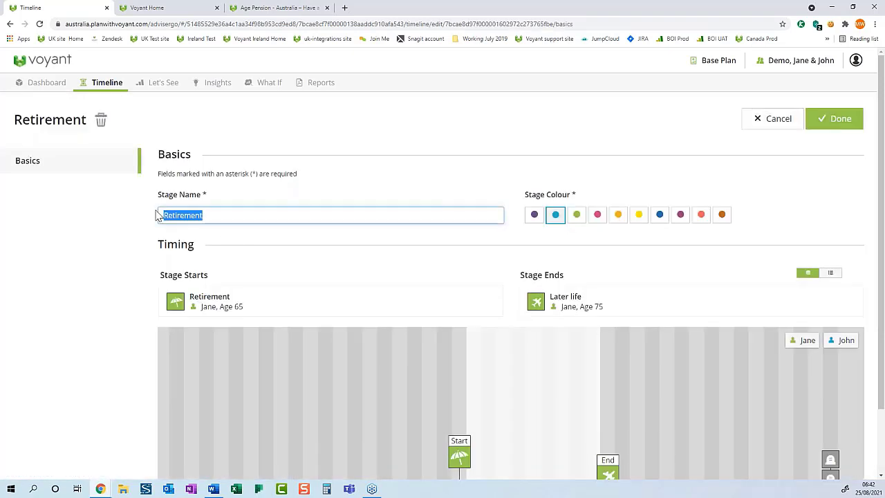
type("Spending")
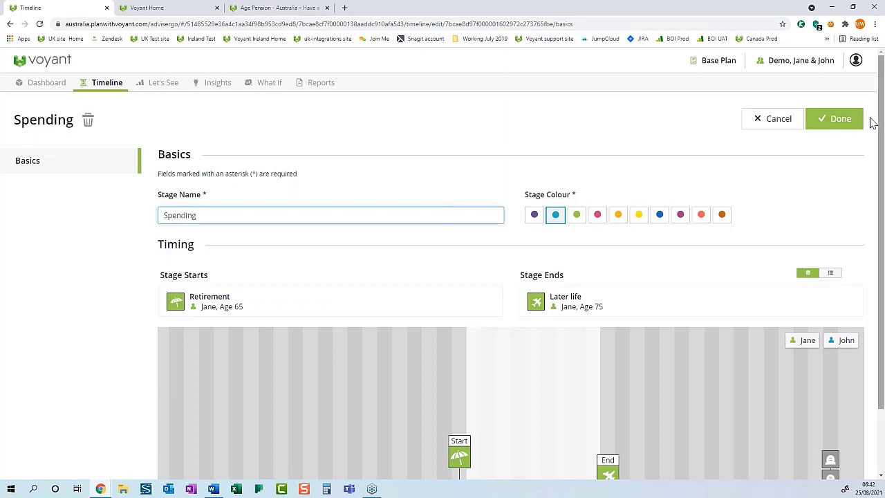
left_click(851, 122)
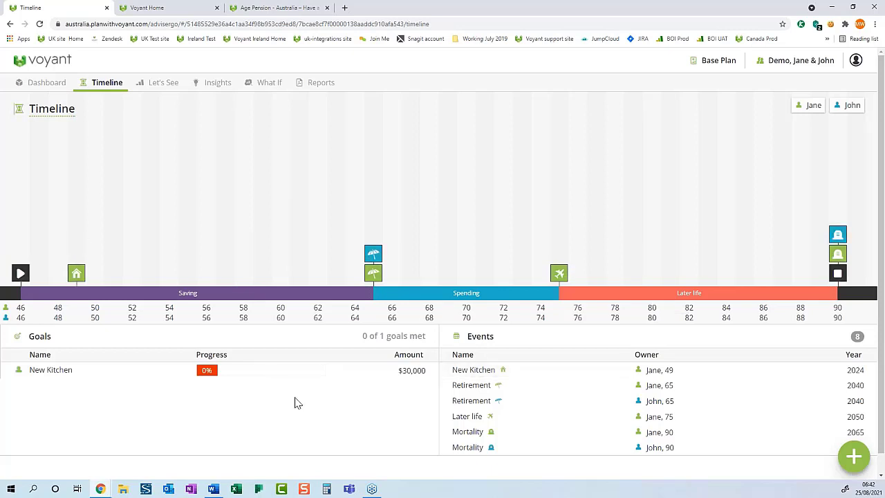
Return to the dashboard and look over the stages below the Cash Flow chart and the plan item lists
left_click(33, 86)
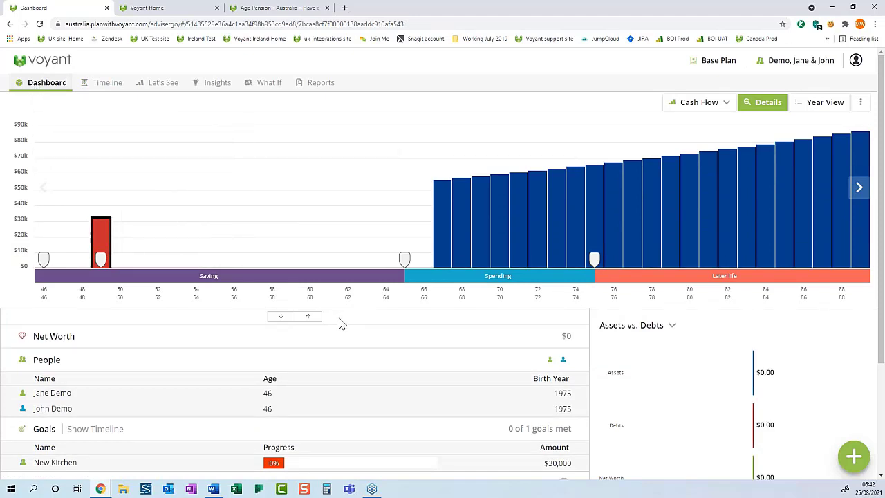
scroll(392, 346, "down", 2)
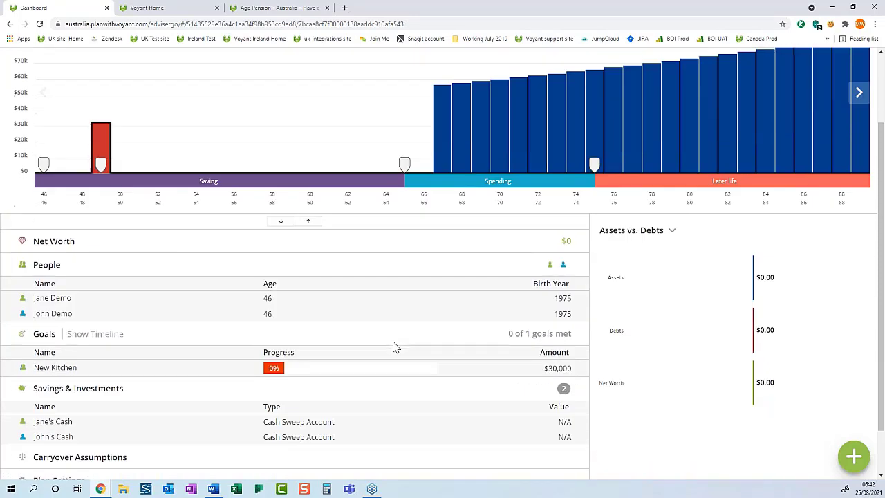
scroll(393, 346, "down", 1)
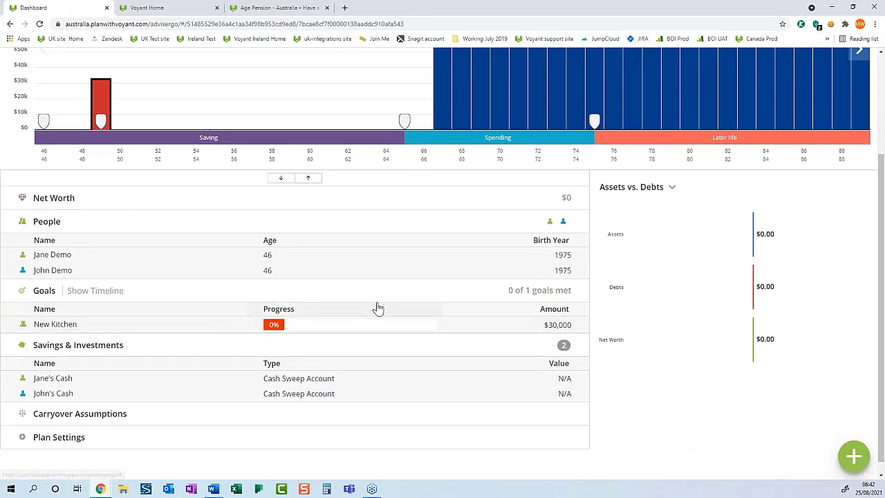
Start a Multi Year Expense named "Basics" with an annual amount of $30,000
left_click(851, 453)
left_click(741, 352)
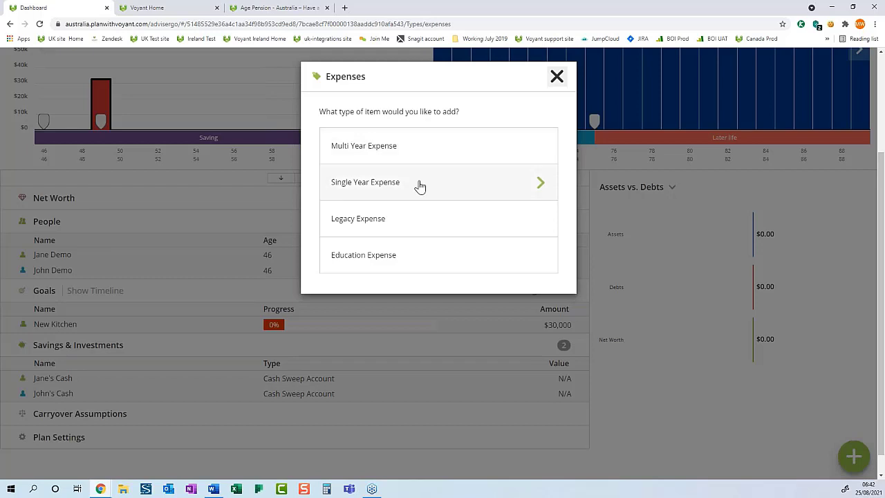
left_click(417, 147)
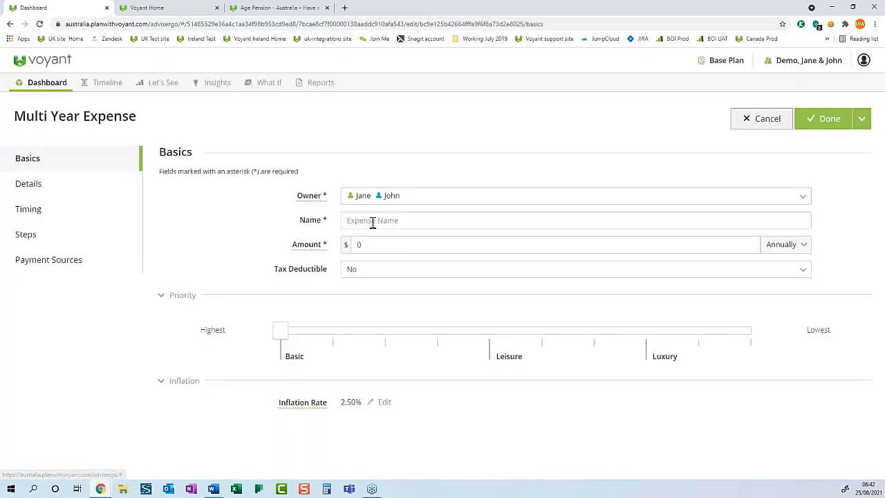
left_click(409, 220)
type("Basics")
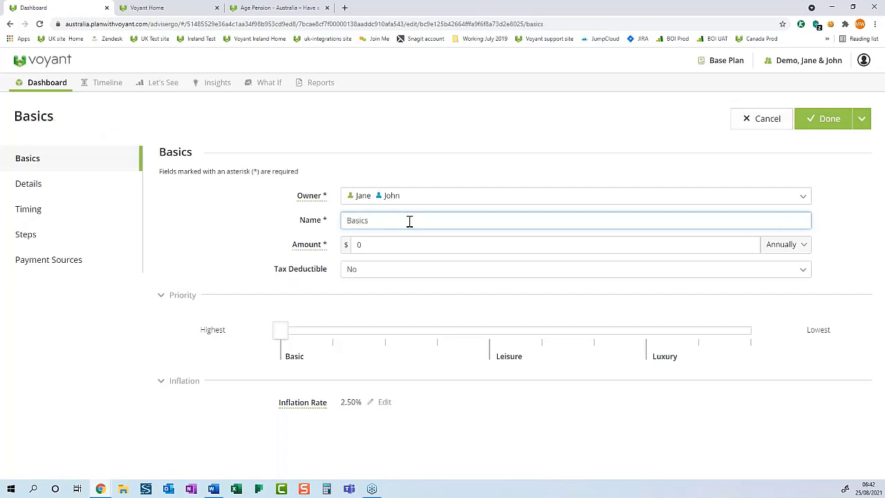
left_click(360, 246)
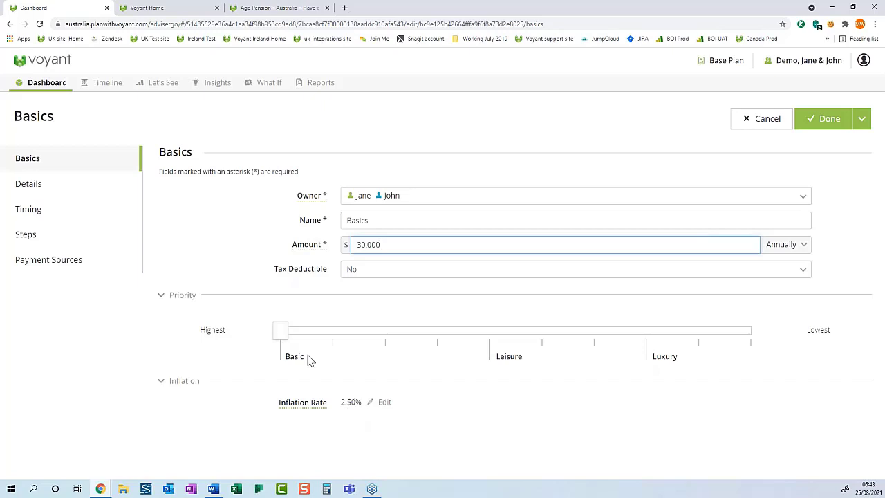
Limit the timing of the Basics expense to the Saving stage
left_click(60, 217)
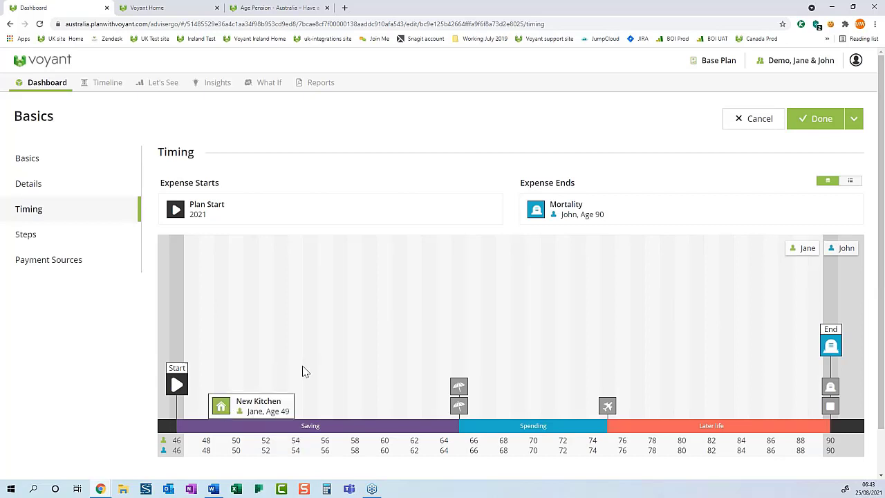
left_click(266, 427)
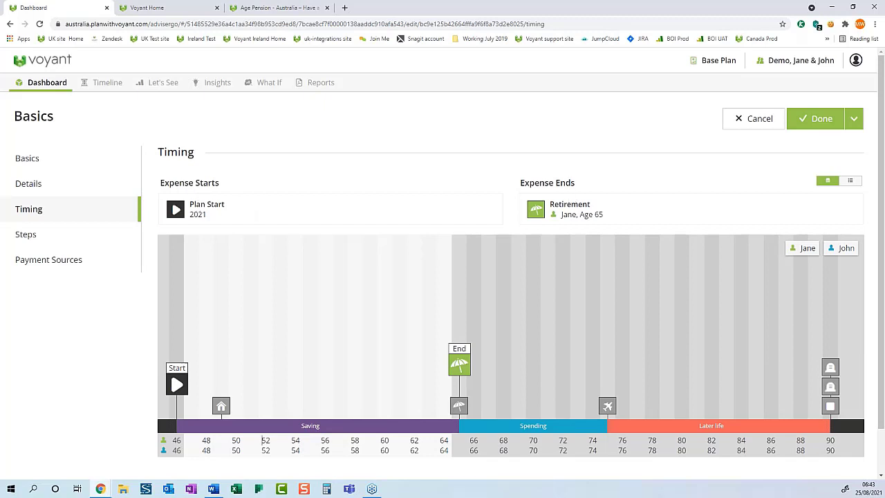
Set the second partner's Mortality event at age 90 as the Basics expense's end event, and save it while adding another expense
mouse_move(835, 372)
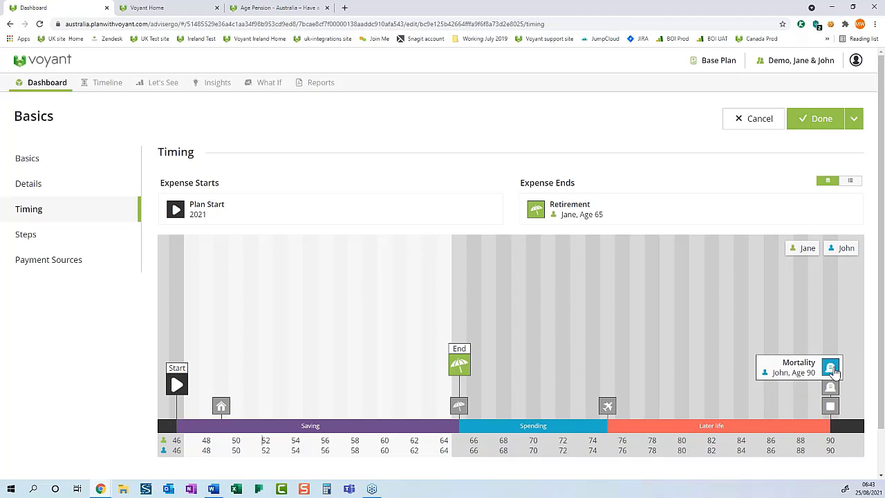
left_click(833, 369)
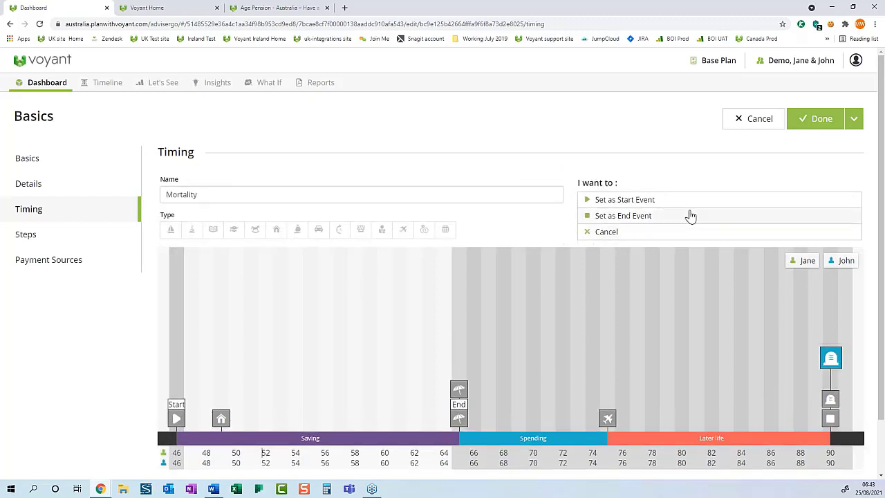
left_click(667, 216)
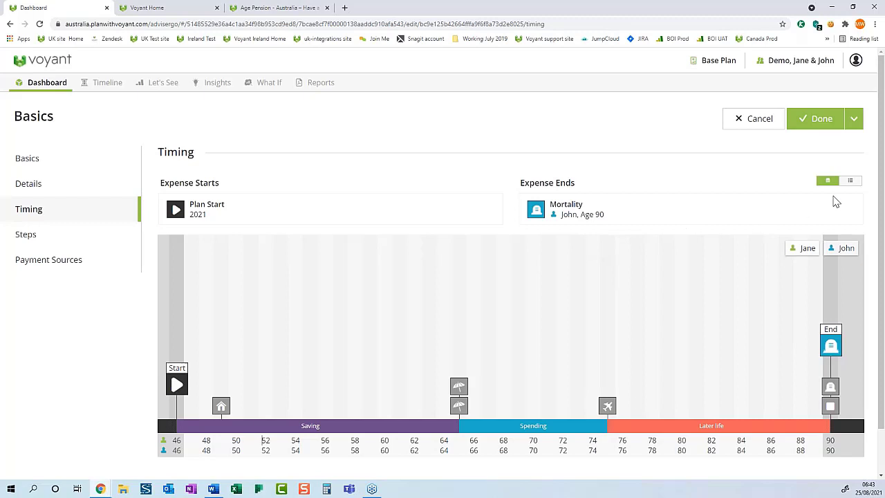
left_click(856, 123)
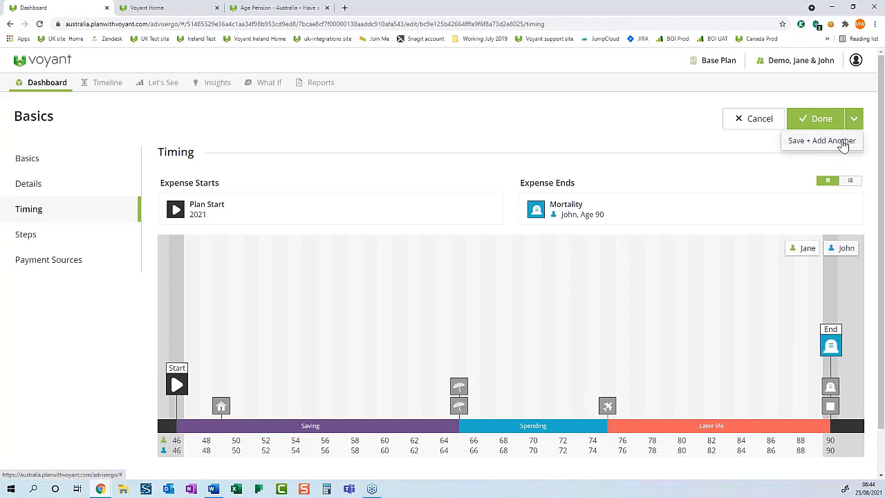
left_click(842, 142)
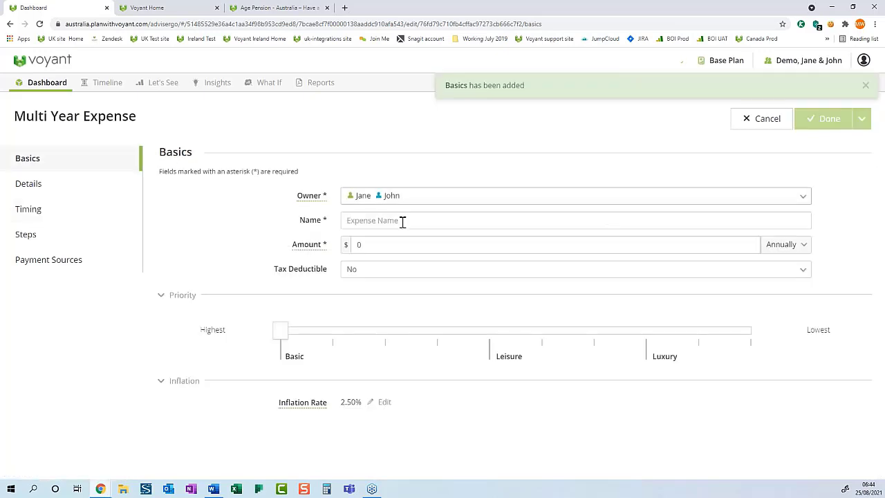
Name the new expense "Leisure expenses" with an annual amount of $20,000 and set its priority to Leisure
left_click(378, 223)
type("Leisu")
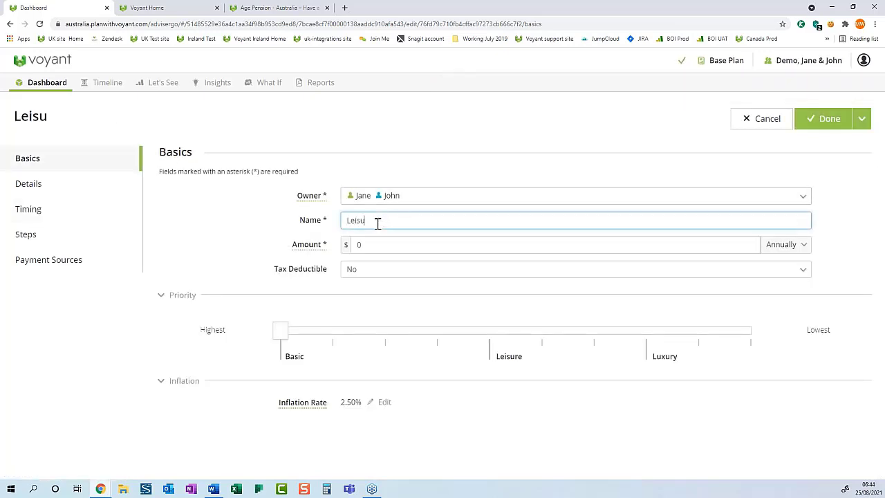
type("re expenses")
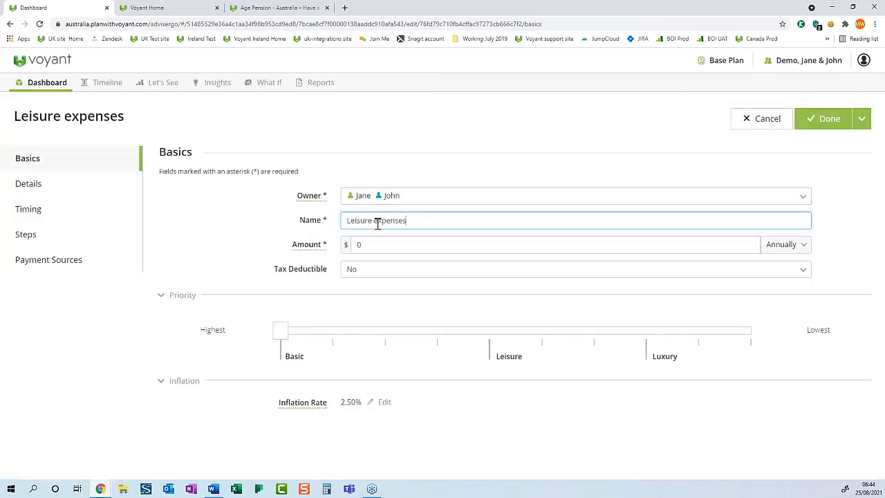
left_click(358, 244)
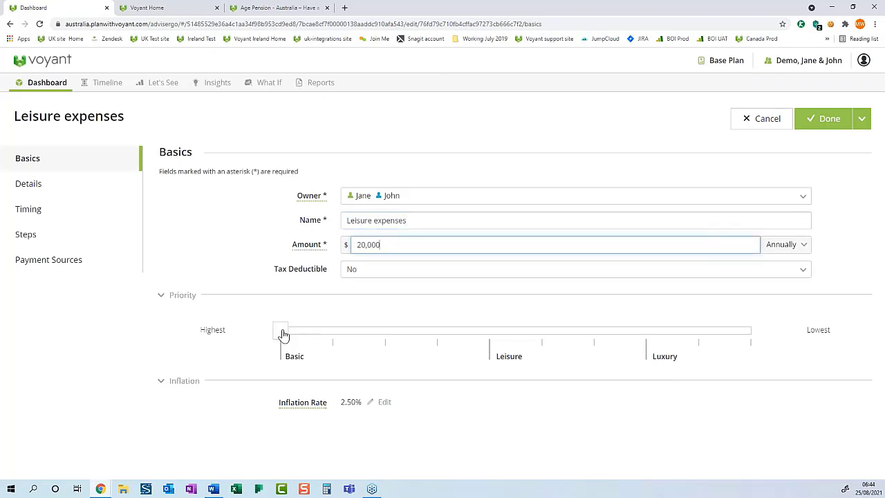
left_click_drag(282, 332, 502, 335)
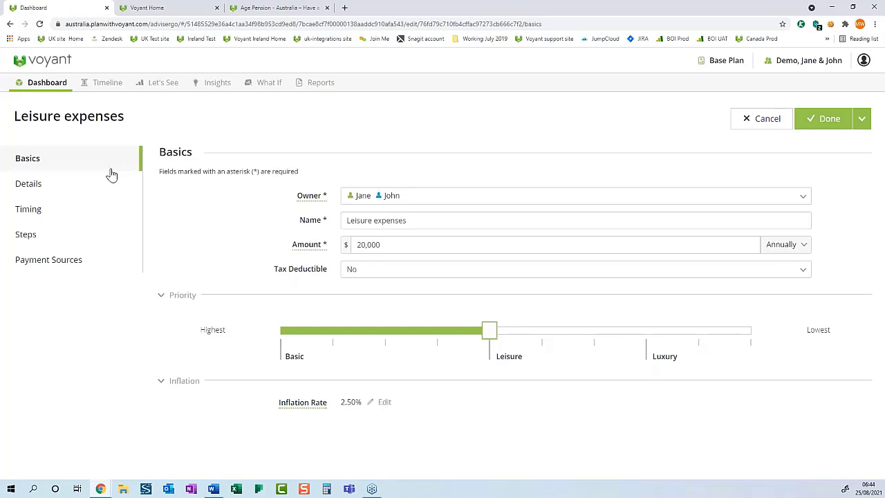
Add a step to Leisure expenses with an annual amount of $10,000
left_click(96, 217)
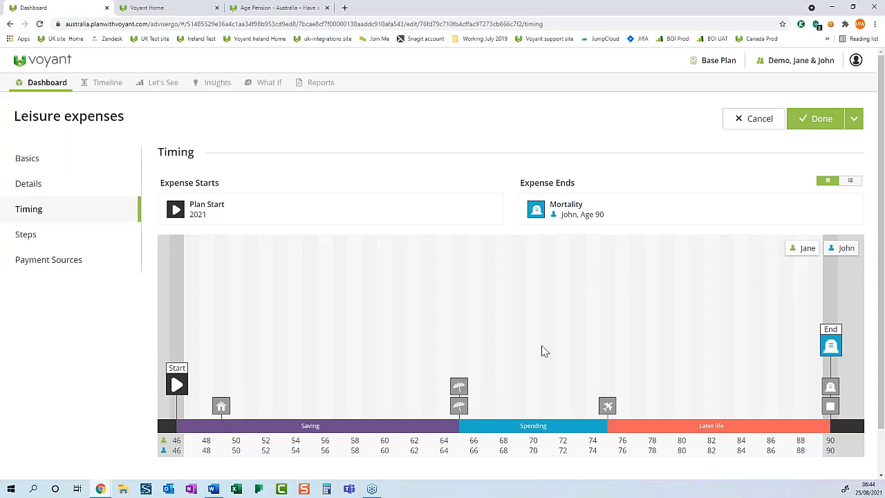
key("alt+Tab")
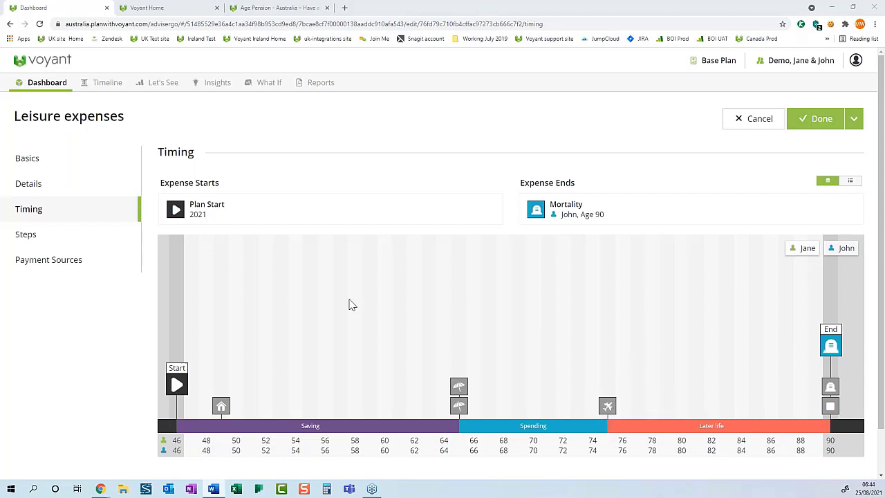
left_click(54, 246)
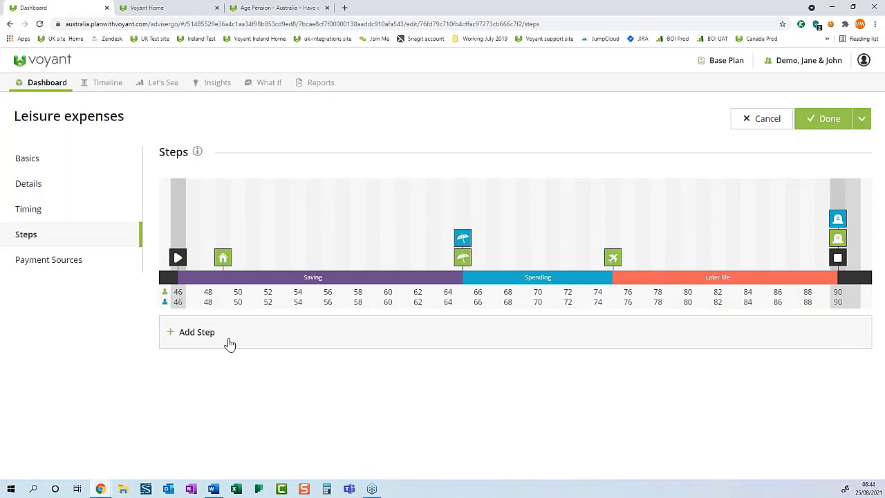
left_click(230, 344)
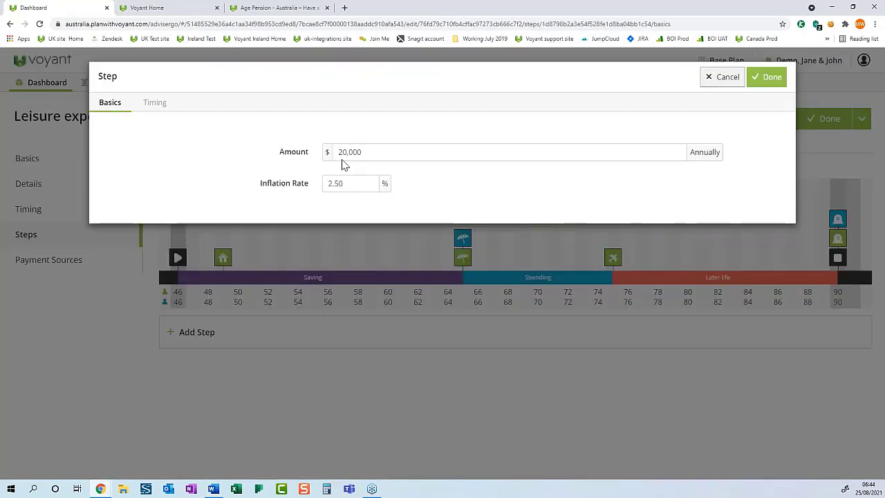
left_click(337, 152)
key("Delete")
type("1")
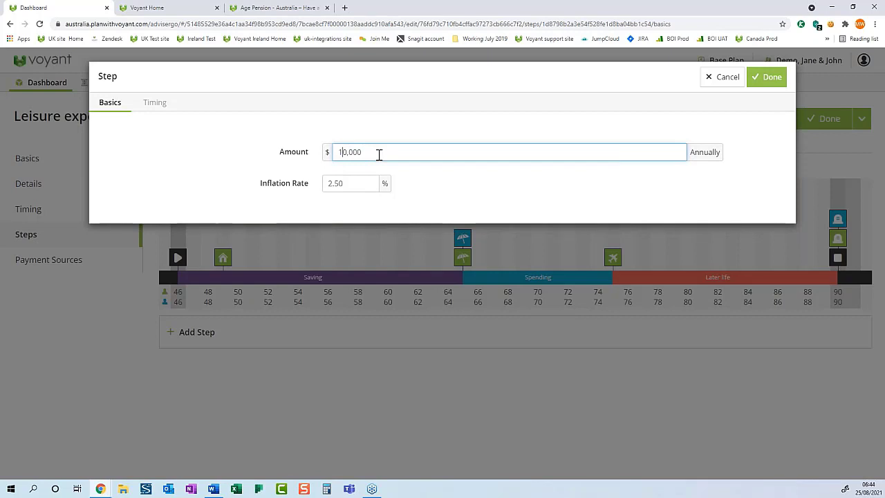
Time the step at the Later life event, age 75, and save Leisure expenses while adding another expense
left_click(154, 109)
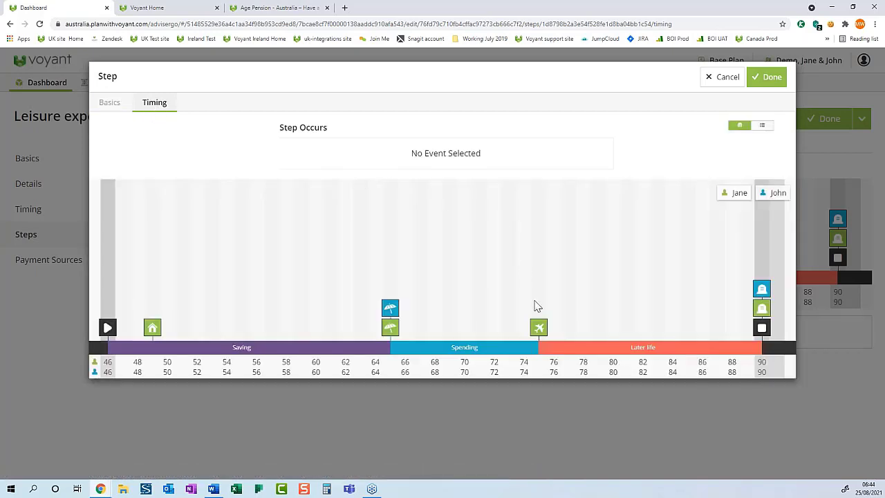
left_click(540, 329)
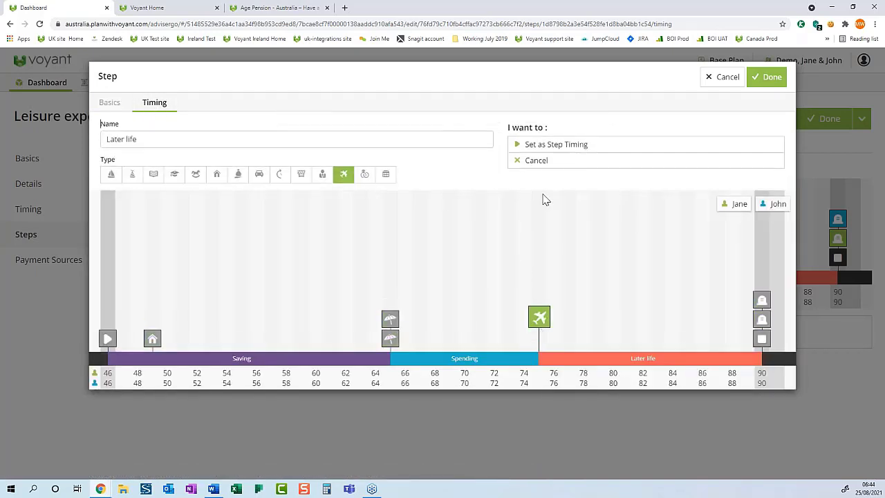
left_click(768, 78)
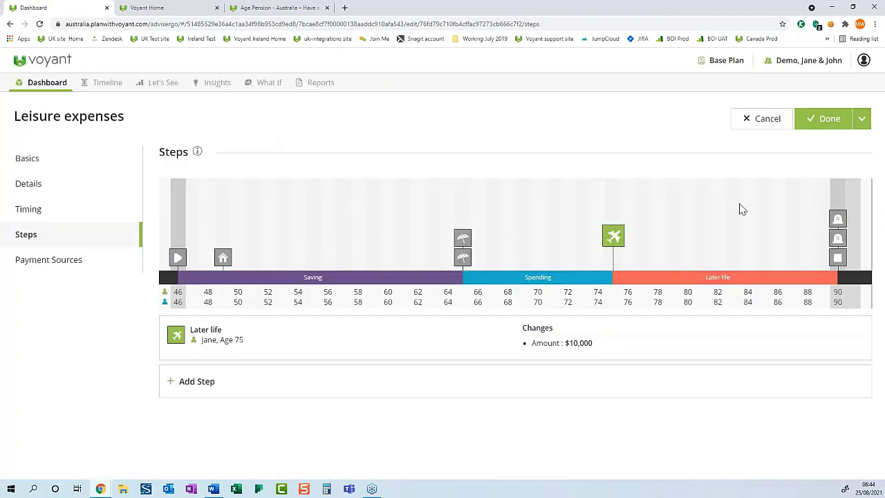
left_click(863, 120)
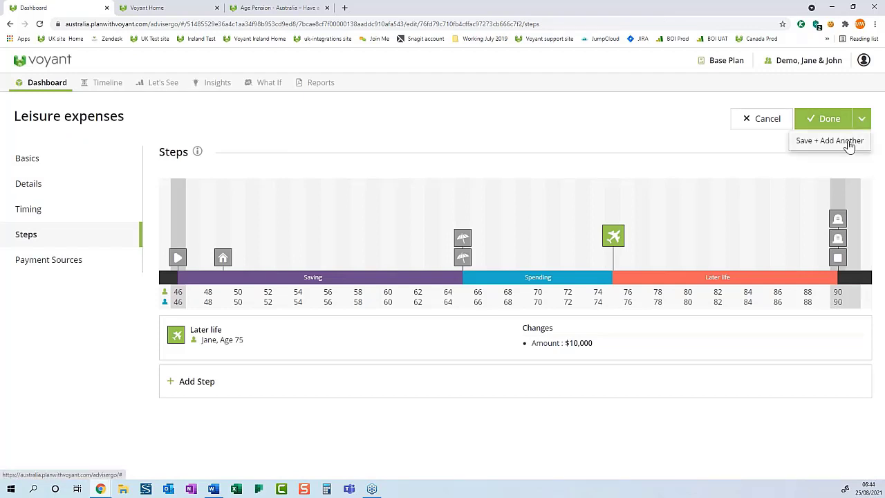
left_click(849, 142)
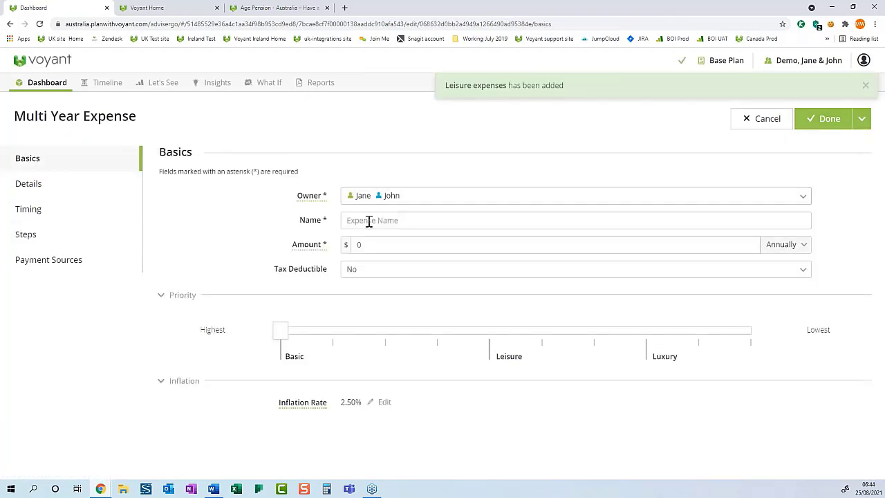
Name the new Multi Year Expense "New car" and set its amount to $15,000
left_click(369, 220)
type("New car")
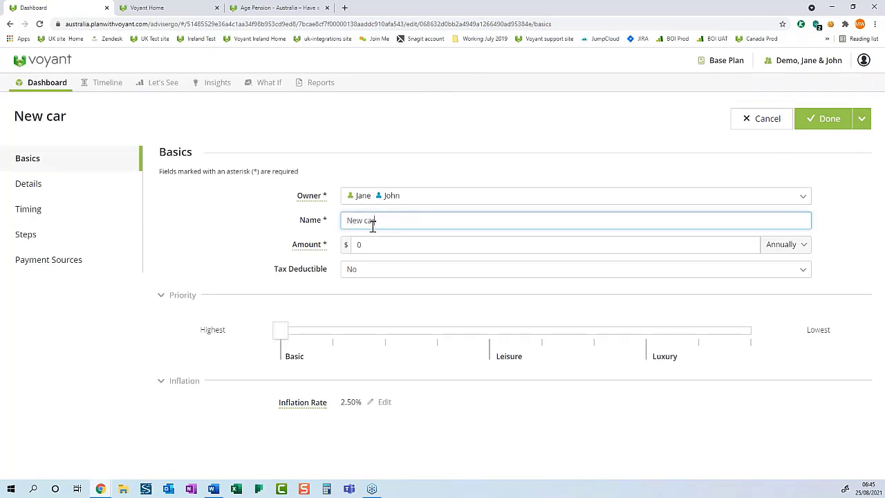
left_click(362, 245)
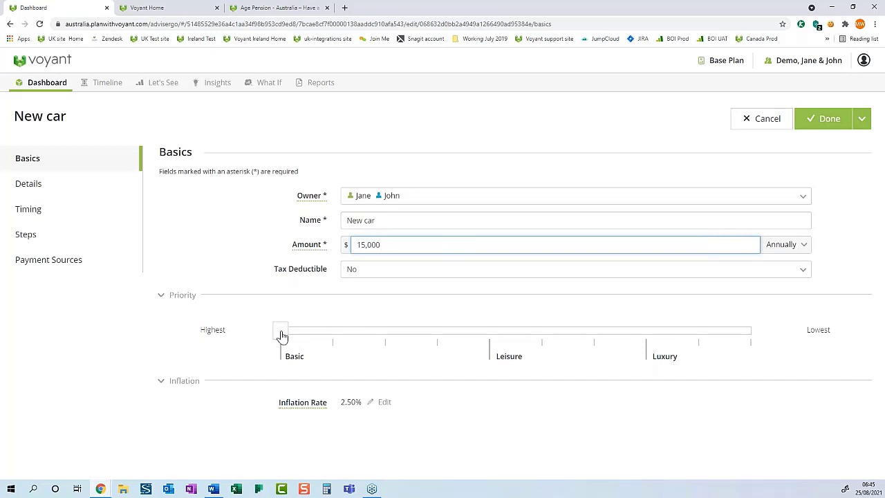
Create a car-type event named "New cars starts" at age 50 and set it as the expense's start event
left_click(74, 210)
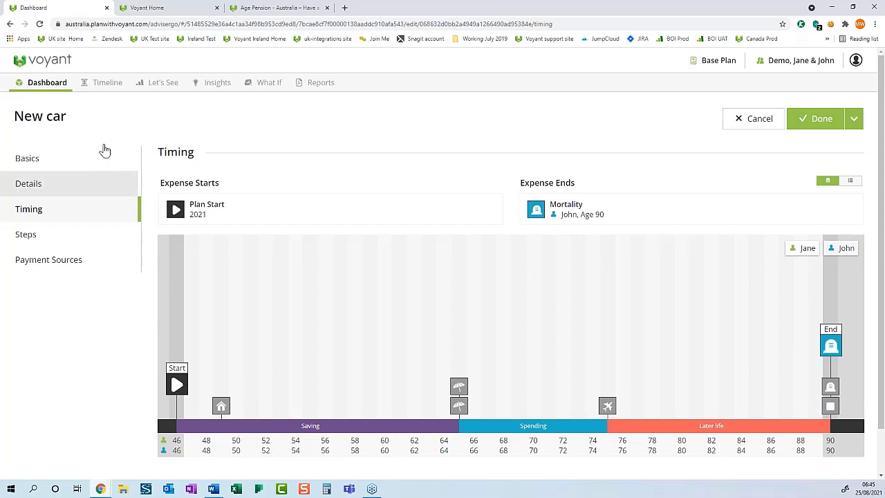
left_click(239, 408)
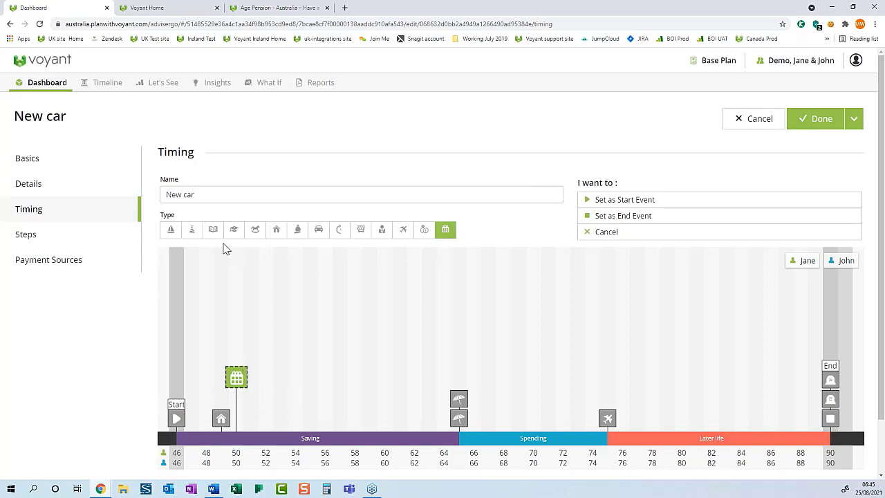
left_click(319, 235)
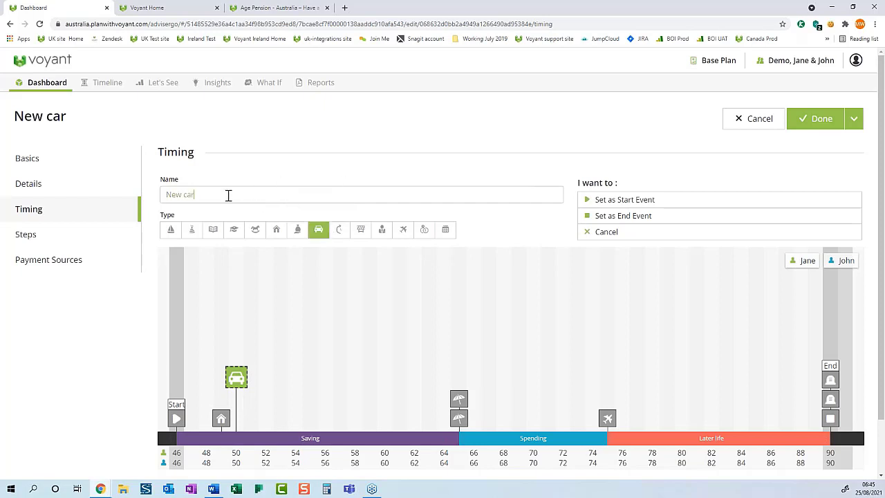
left_click(228, 195)
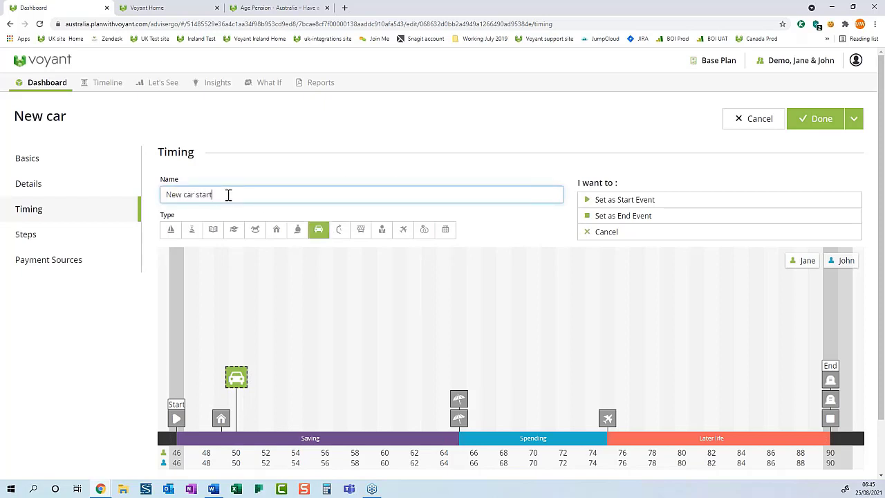
left_click(195, 195)
type("s")
left_click(630, 200)
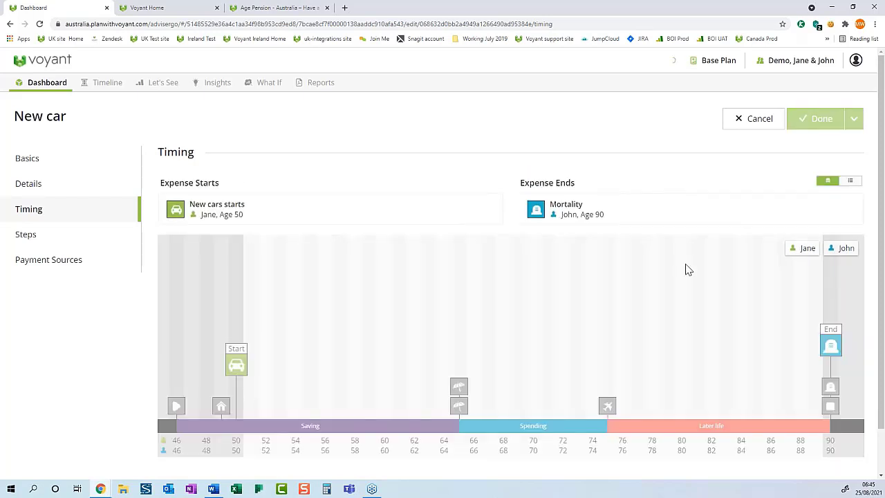
Create a car-type event named "New car end" at age 80 and set it as the expense's end event
left_click(686, 403)
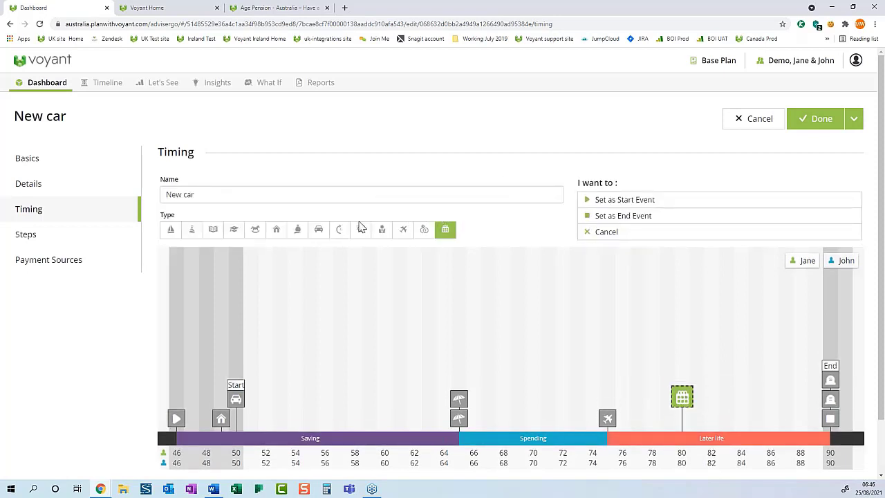
left_click(320, 233)
left_click(238, 194)
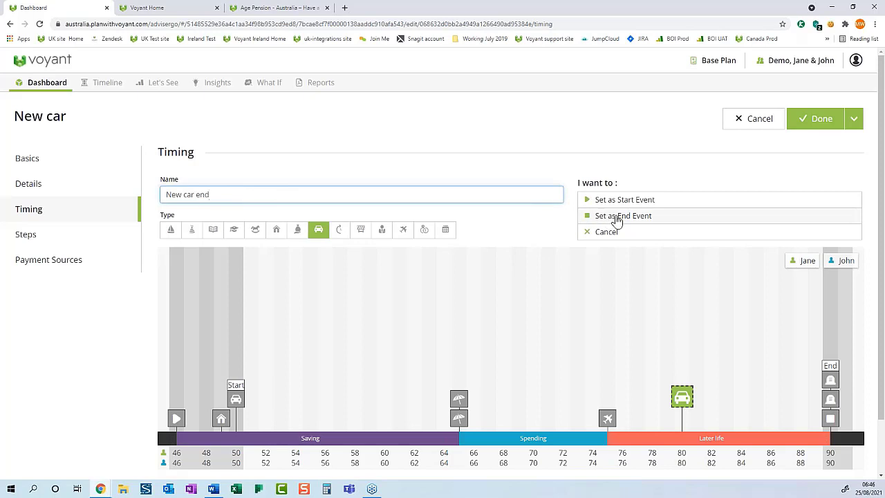
left_click(617, 219)
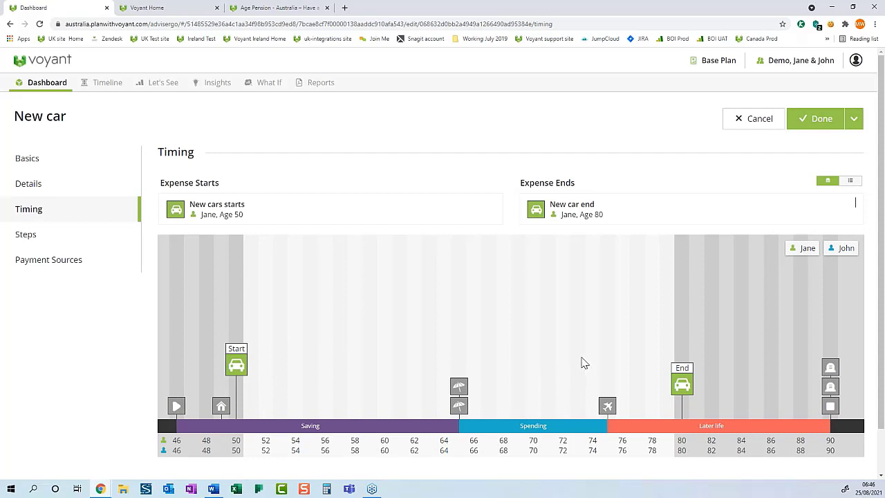
Set the New car expense frequency to 5 years and save the expense
scroll(583, 362, "down", 1)
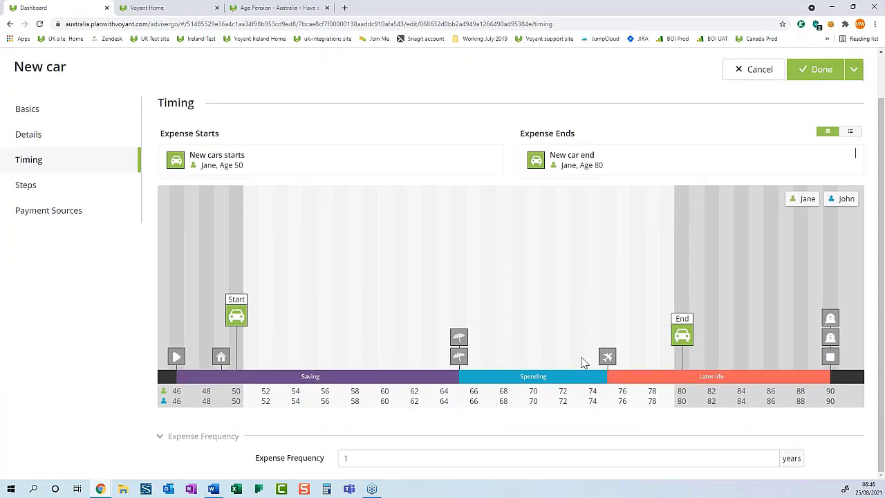
left_click(350, 459)
left_click_drag(350, 459, 341, 460)
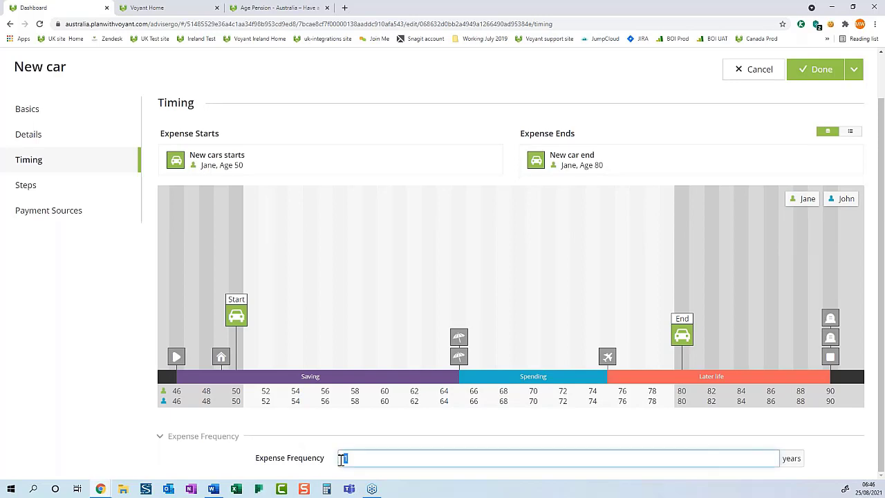
type("5")
key("alt+Tab")
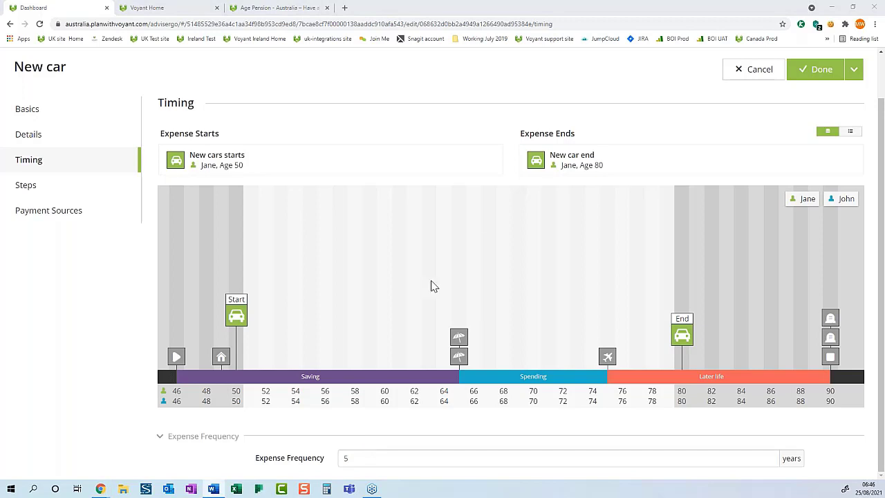
left_click(823, 70)
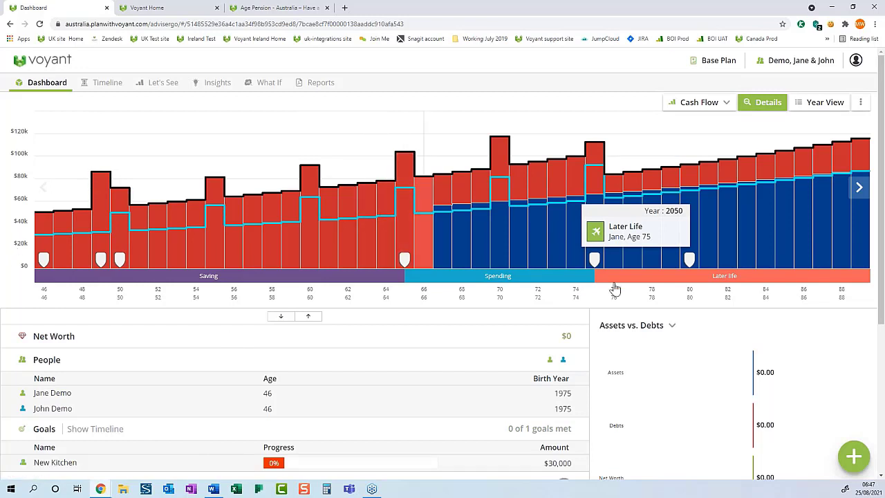
Add an employment income for the first client, named as that client's earning, with an annual salary of $75,000
left_click(857, 458)
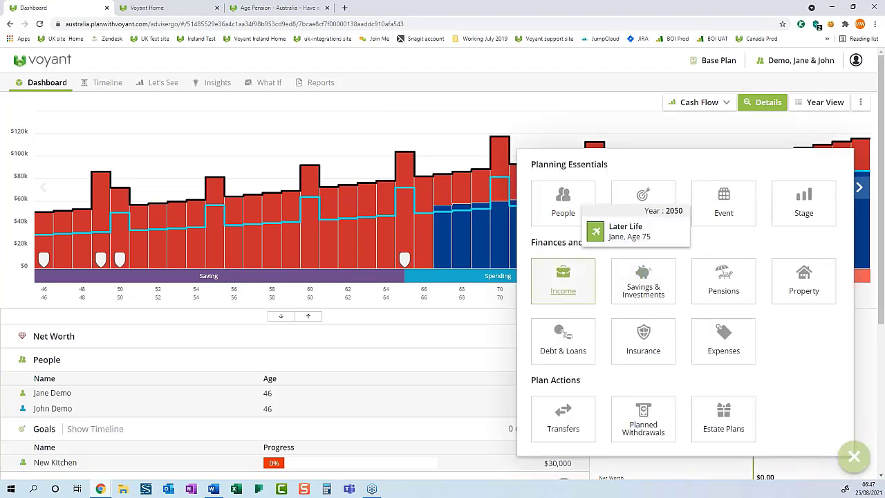
left_click(563, 282)
left_click(426, 150)
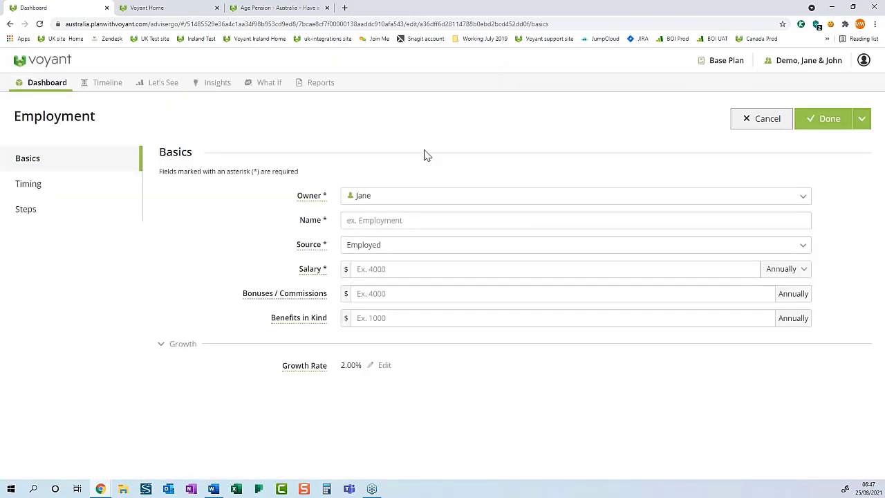
left_click(382, 221)
type("Jane")
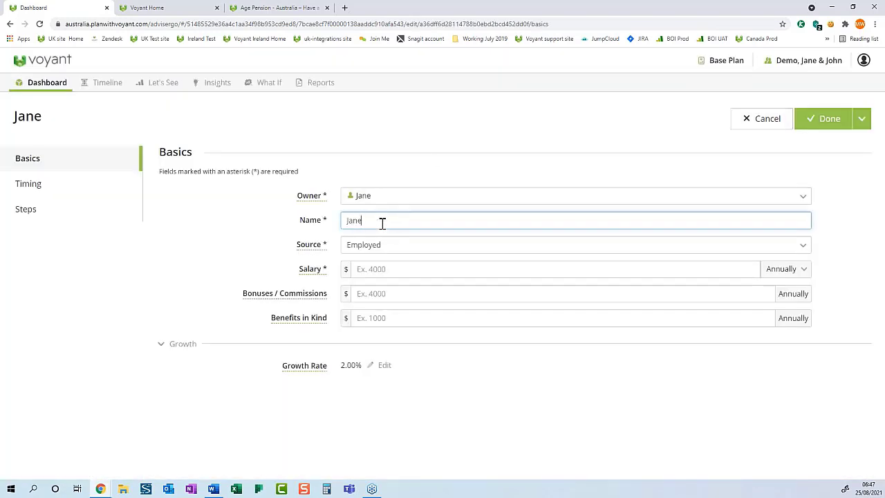
type("'s earning")
left_click(372, 271)
type("75,0")
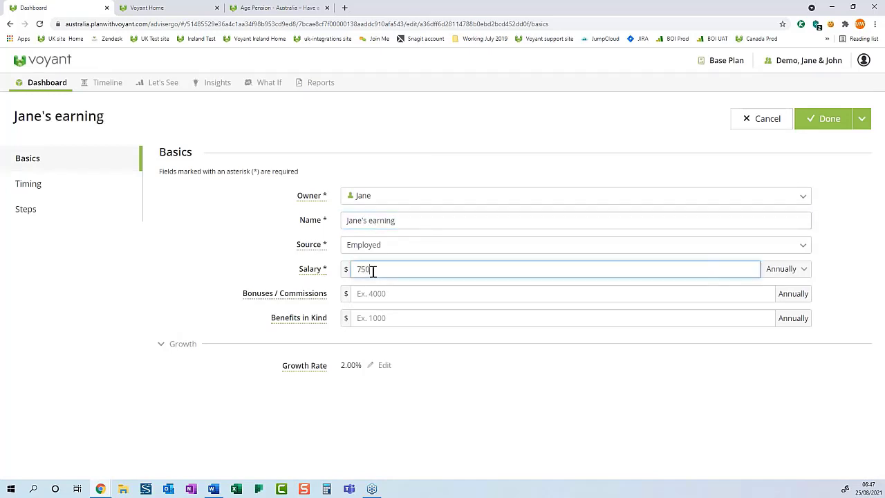
type("00")
Review the first client's employment timing, then save the income and start another employment entry
left_click(81, 196)
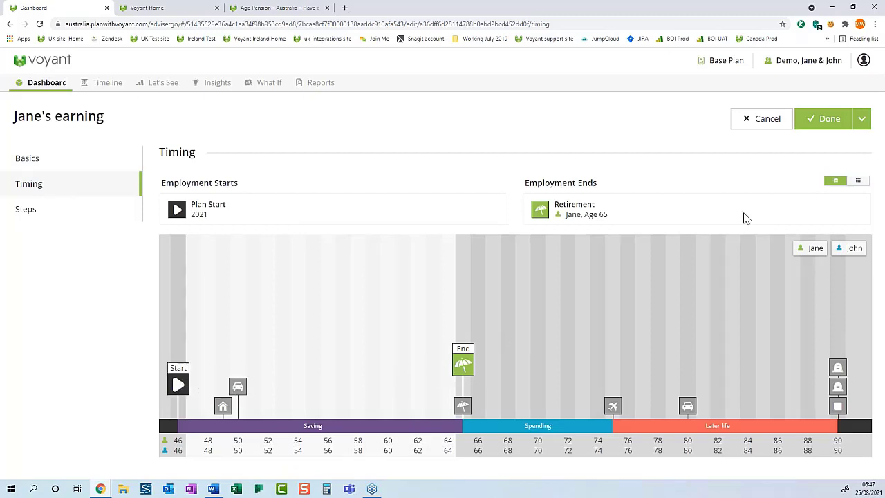
left_click(862, 126)
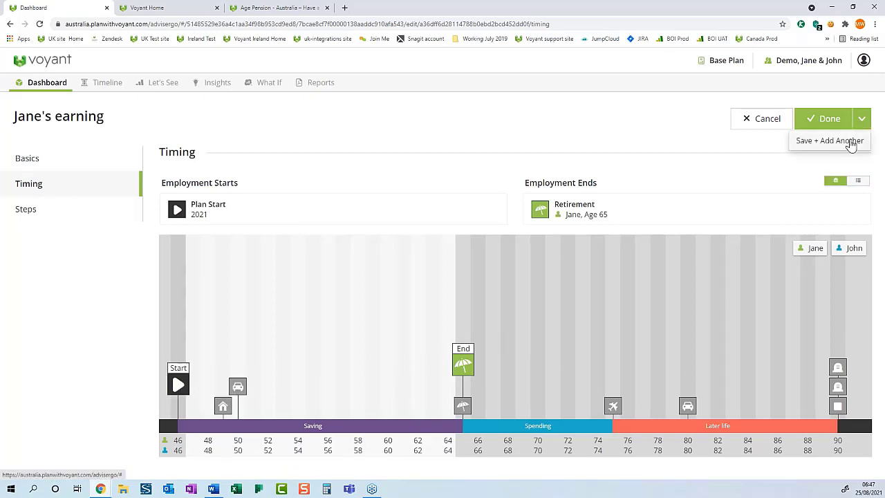
left_click(851, 142)
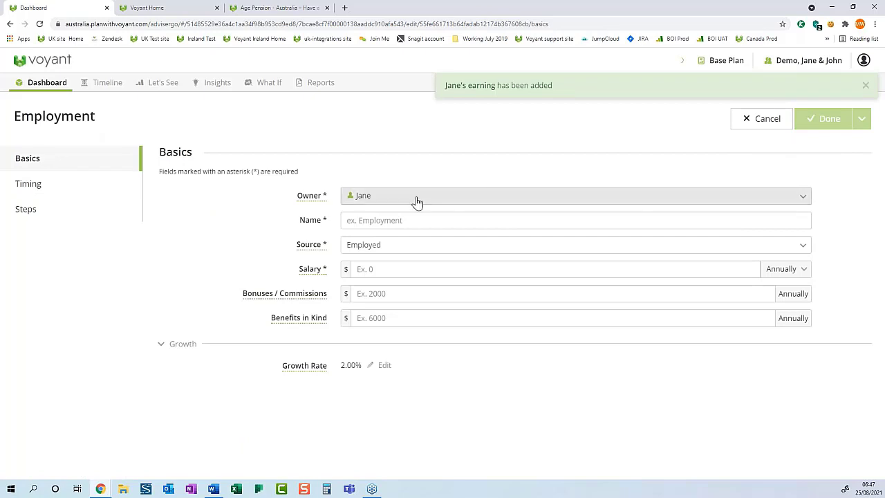
Assign the new employment to the second client, name it as that client's earnings with a $60,000 annual salary, and save it
left_click(417, 201)
left_click(370, 231)
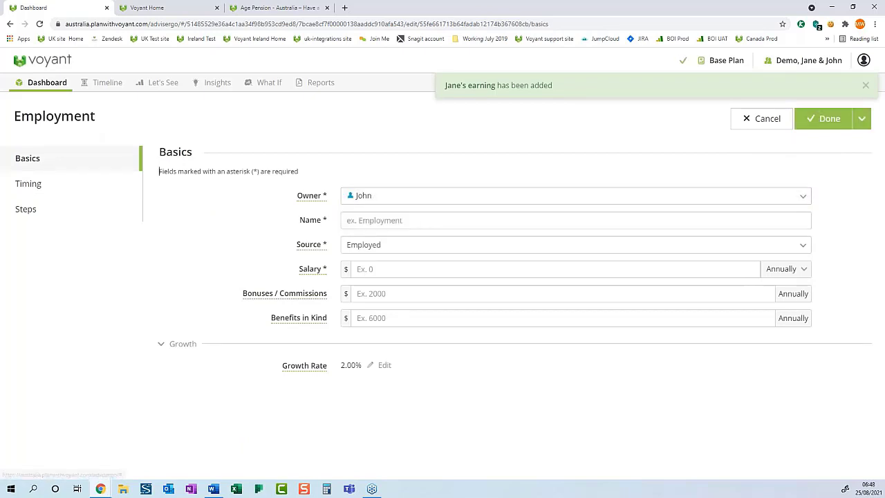
left_click(374, 222)
type("John's ea")
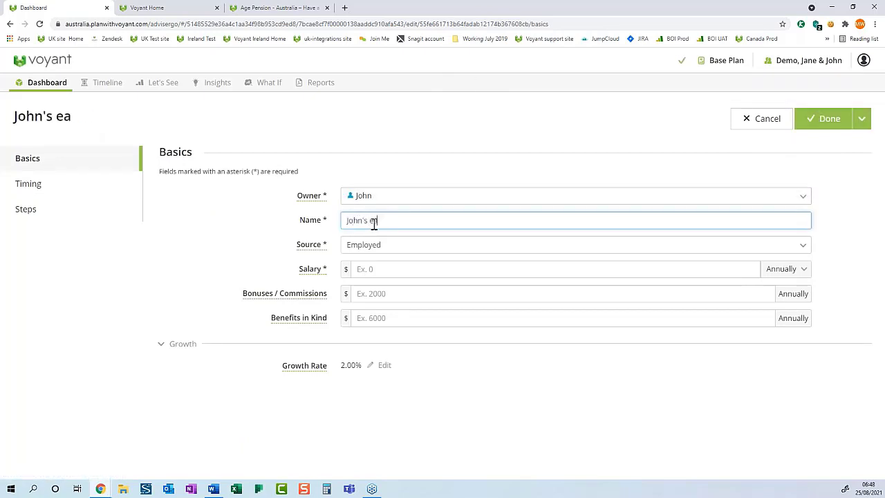
type("rnings")
left_click(380, 269)
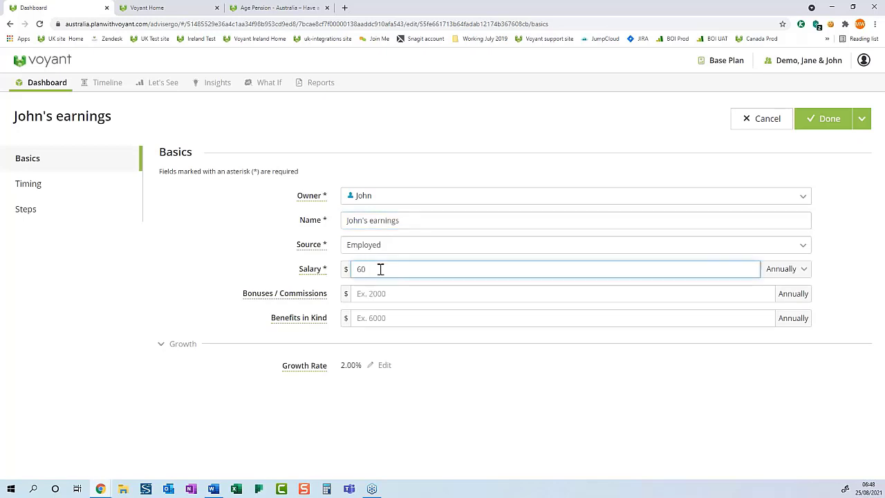
left_click(72, 188)
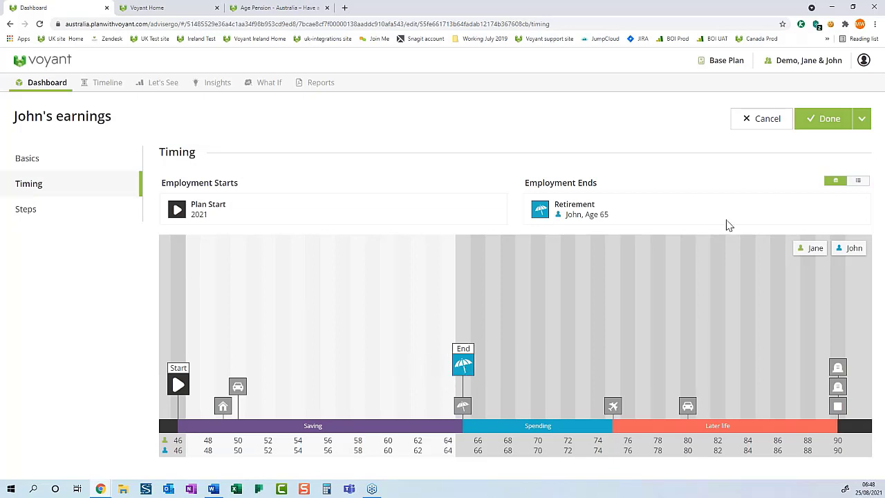
left_click(832, 119)
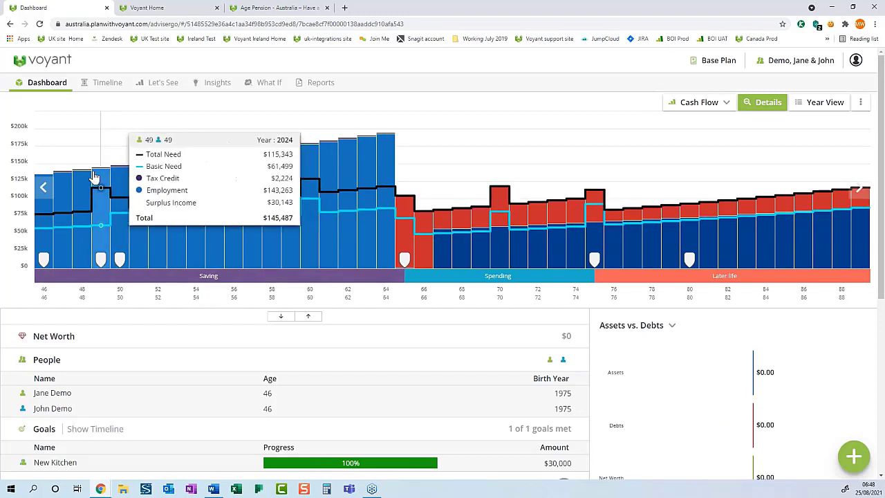
Examine the 2021 cash flow and expense breakdown in the year view and return to the dashboard
mouse_move(75, 205)
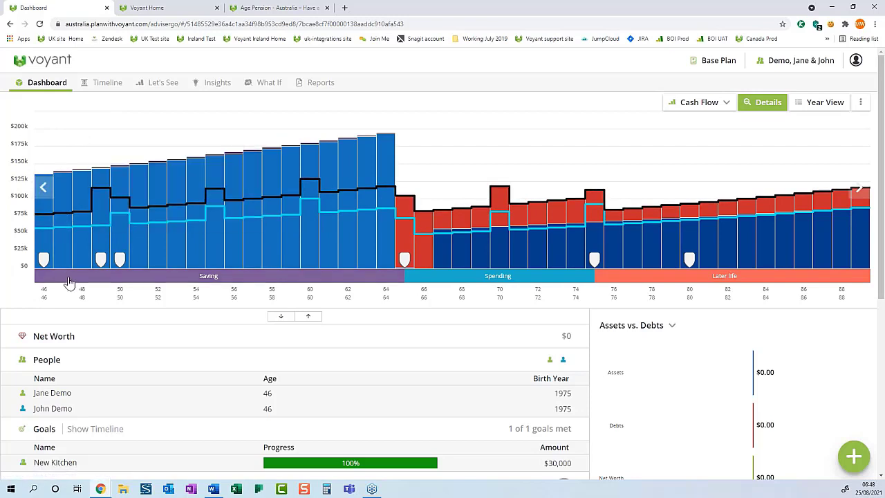
left_click(44, 189)
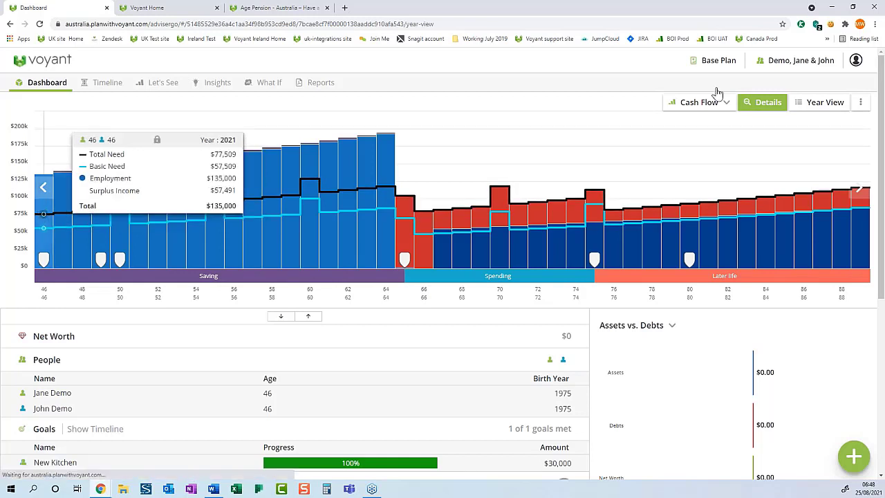
left_click(820, 101)
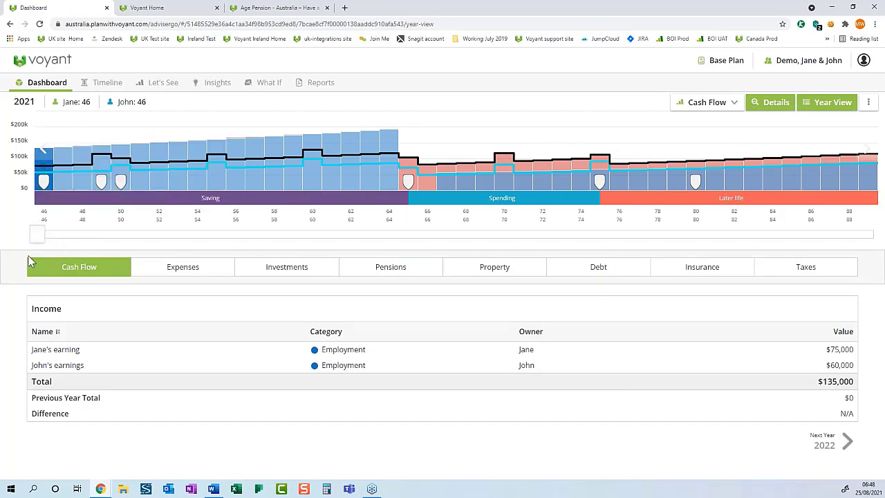
left_click(180, 272)
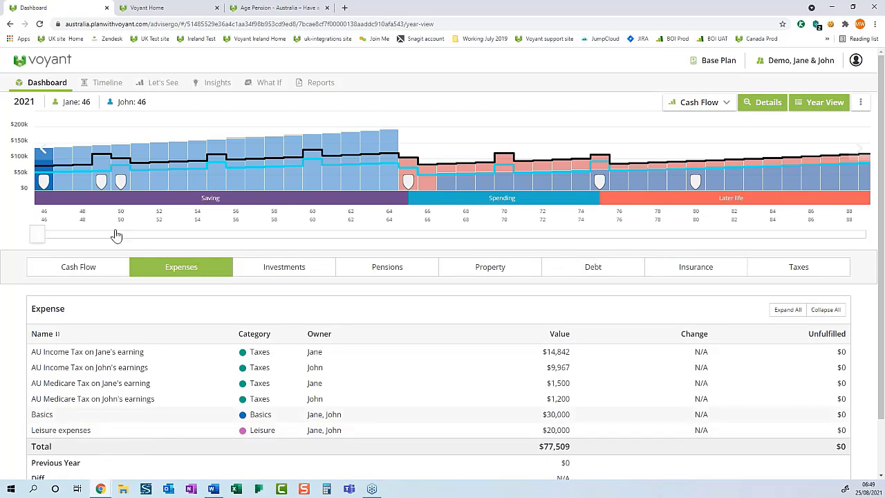
left_click(47, 89)
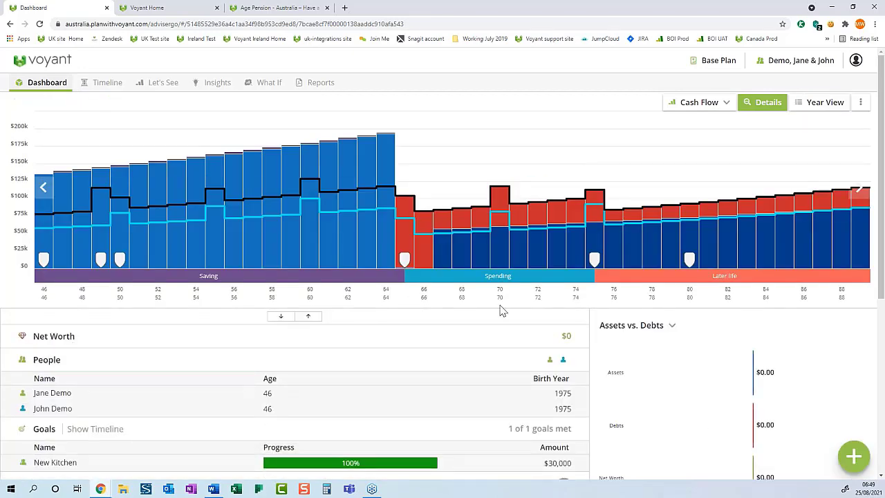
Add a savings account named "Emergency fund" with a balance of $20,000
left_click(854, 457)
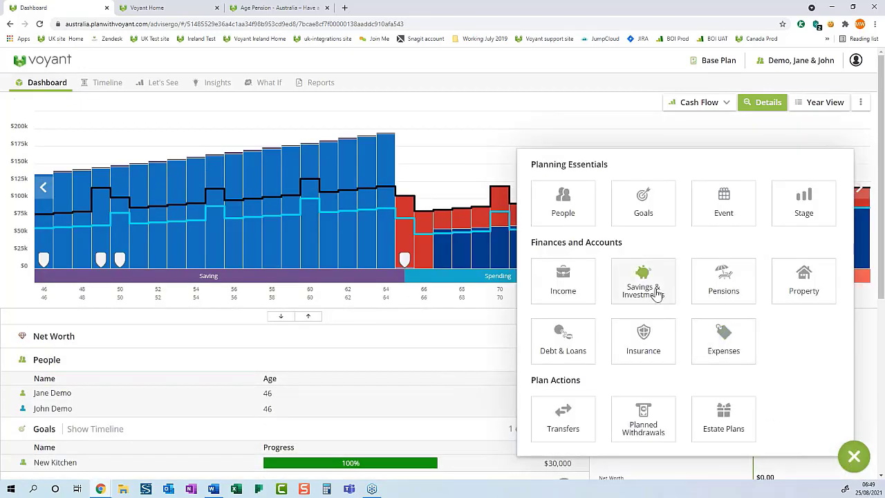
left_click(655, 292)
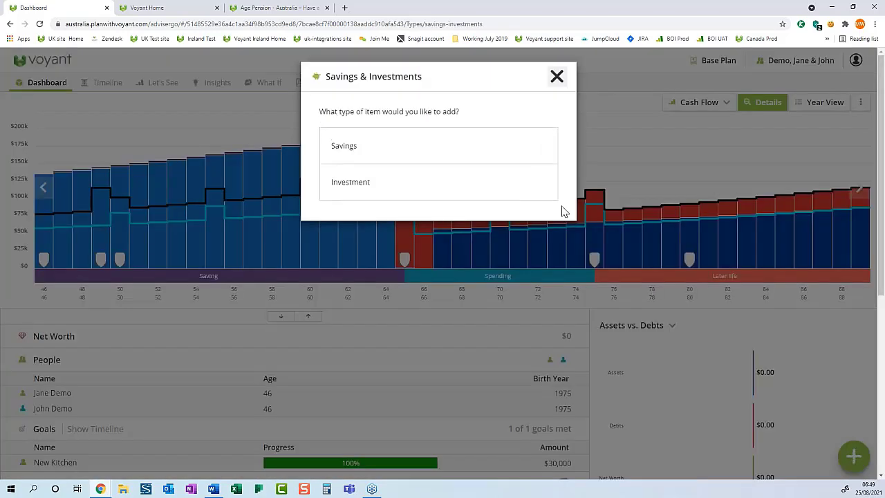
left_click(438, 153)
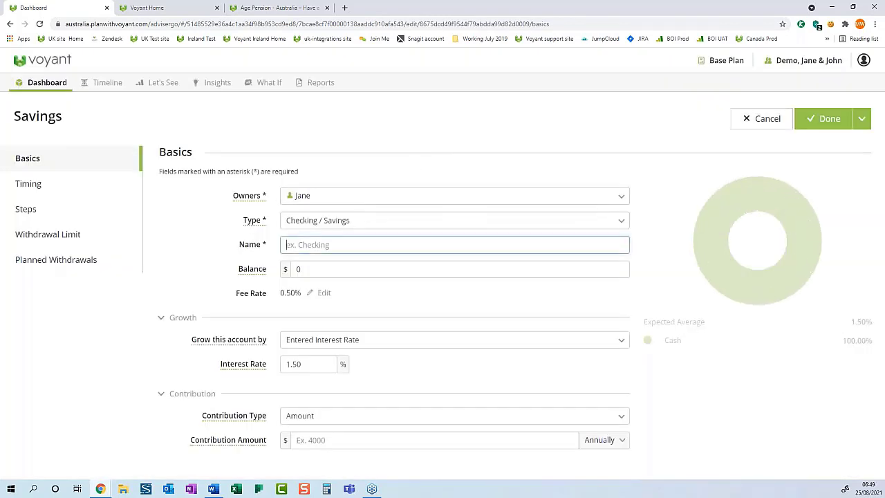
type("Emergen")
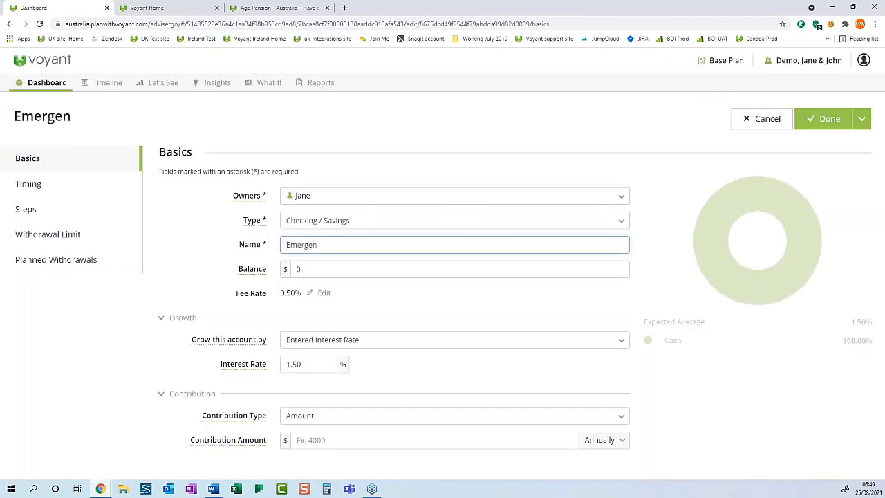
type("cy fund")
double_click(296, 270)
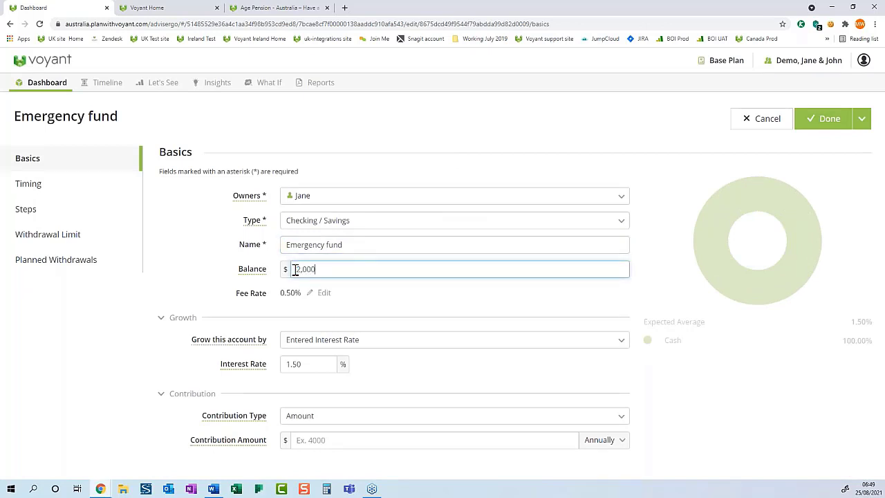
type("20000")
Set the Emergency fund's interest rate and fee rate to 0%
left_click(304, 363)
type("0")
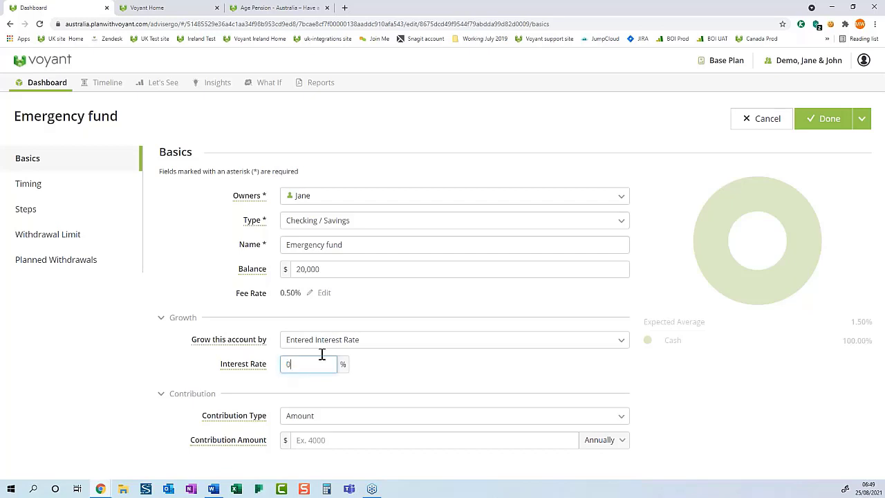
left_click(310, 296)
left_click_drag(300, 296, 283, 298)
type("0")
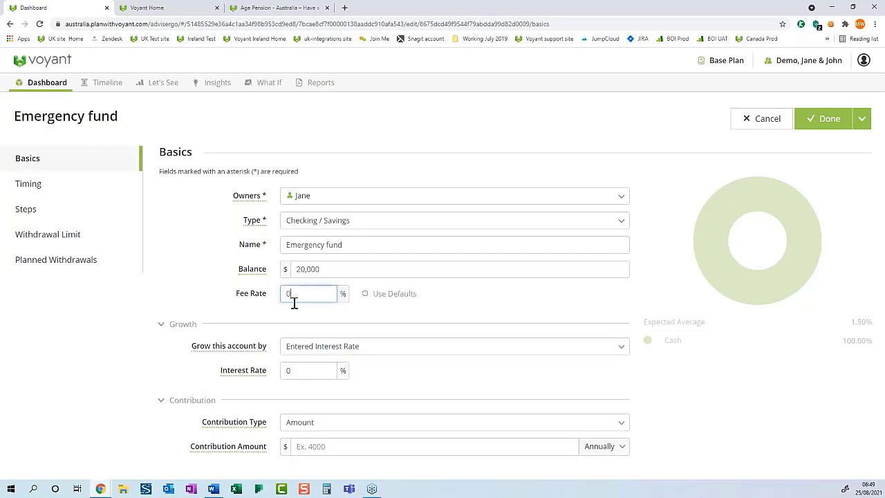
left_click(311, 318)
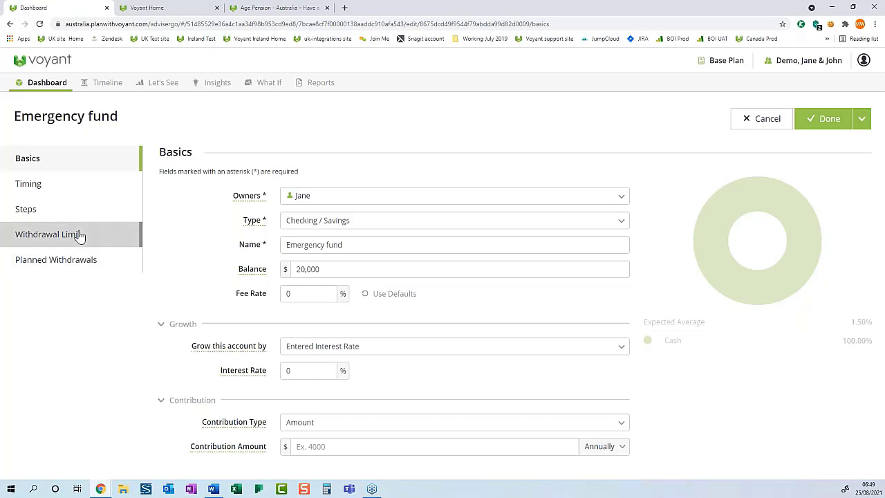
Set the Emergency fund's withdrawal limit type to Do Not Allow from plan start and save the account
left_click(125, 233)
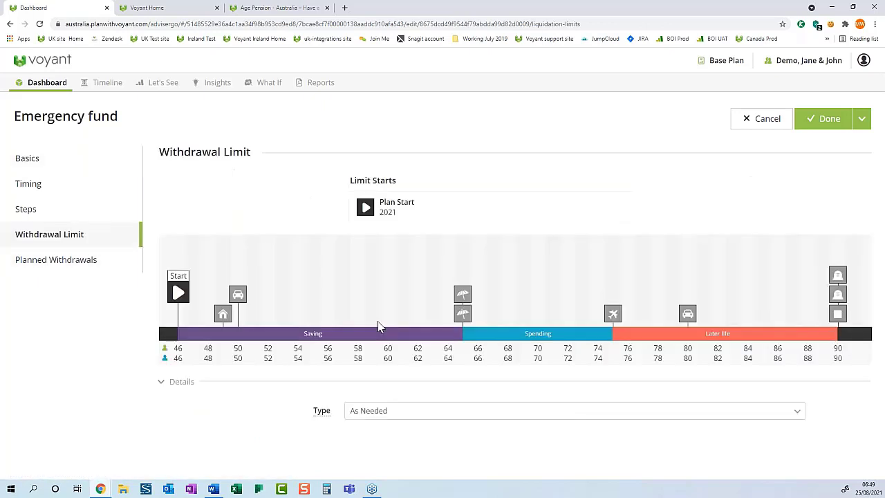
left_click(407, 417)
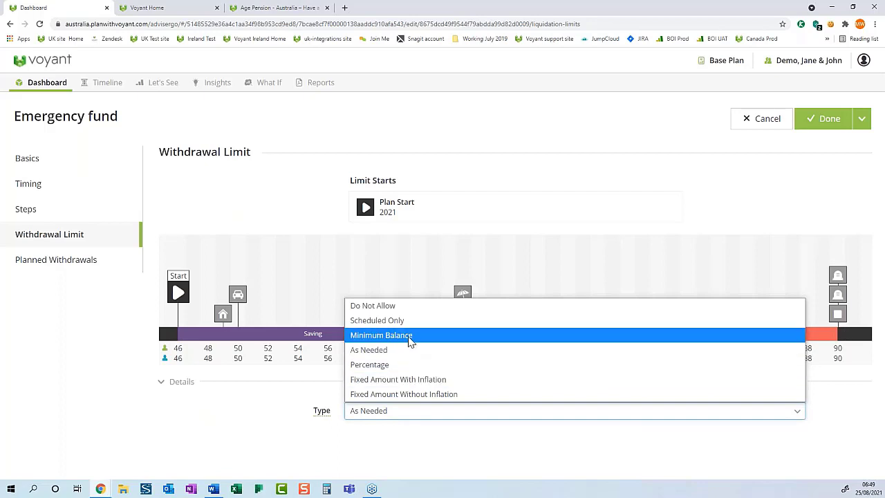
left_click(404, 308)
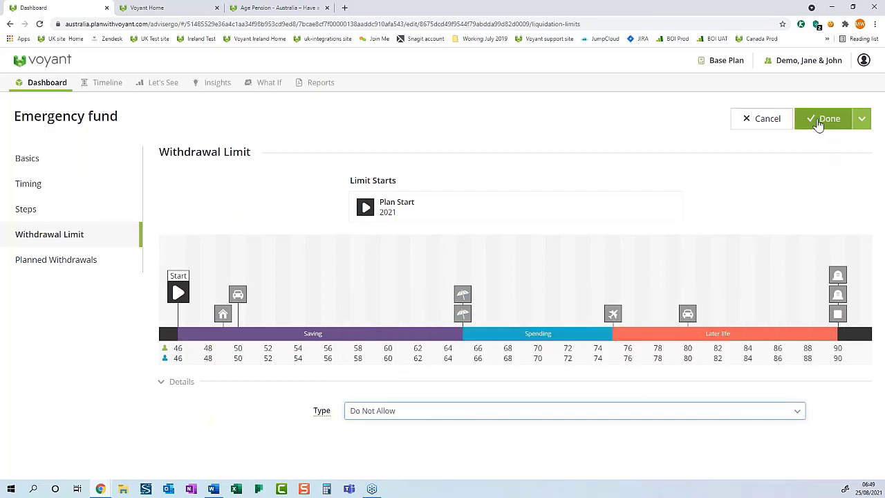
left_click(819, 123)
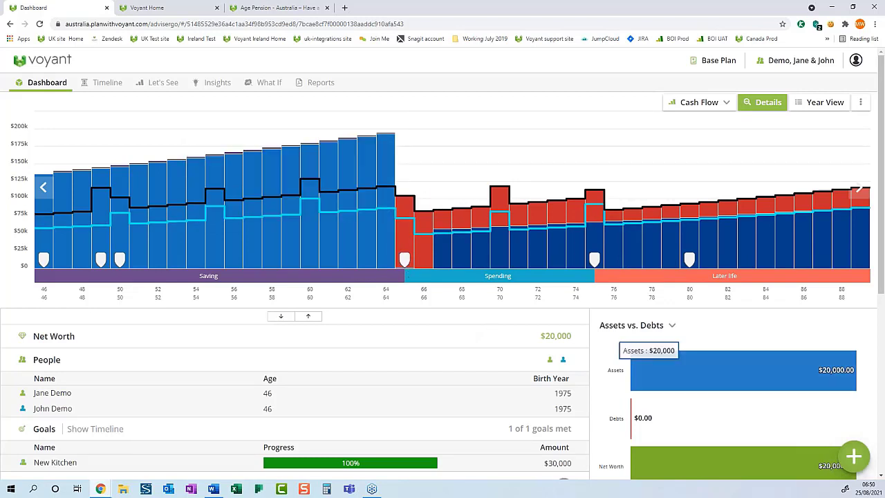
Add an investment account named "Investments" with a balance of $100,000
left_click(863, 460)
left_click(657, 287)
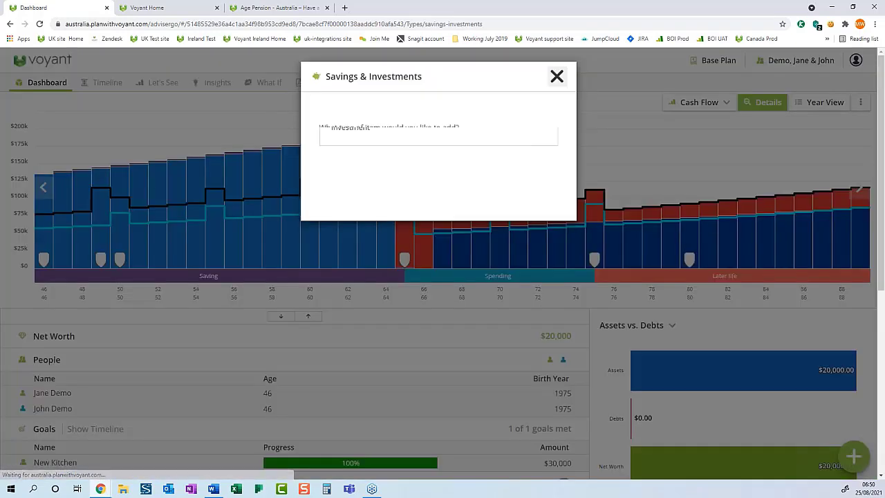
left_click(377, 191)
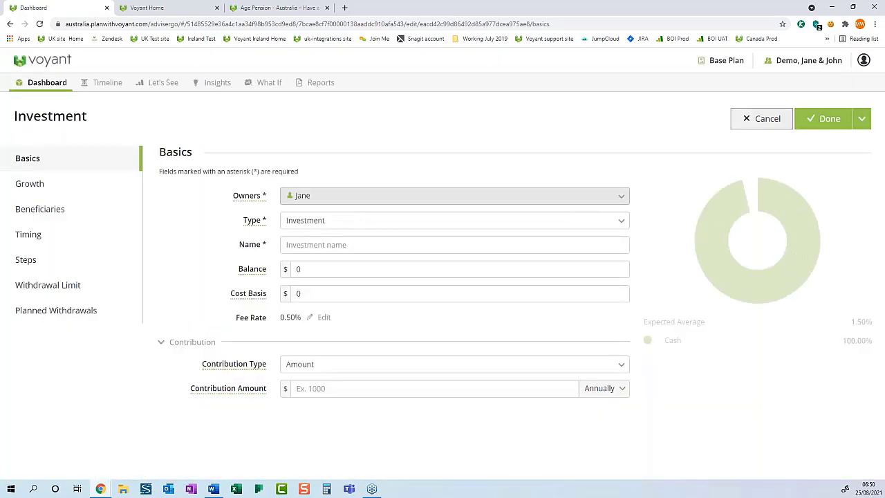
left_click(315, 246)
type("Invs")
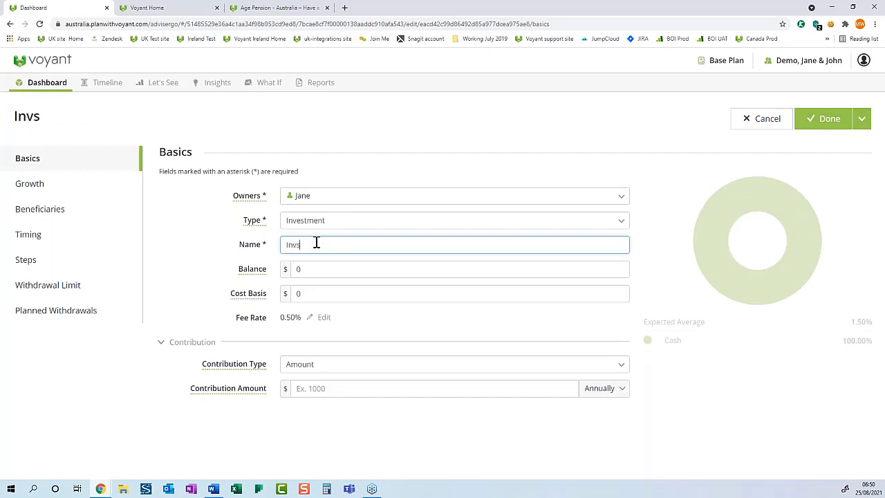
key("BackSpace")
type("estments")
left_click(304, 271)
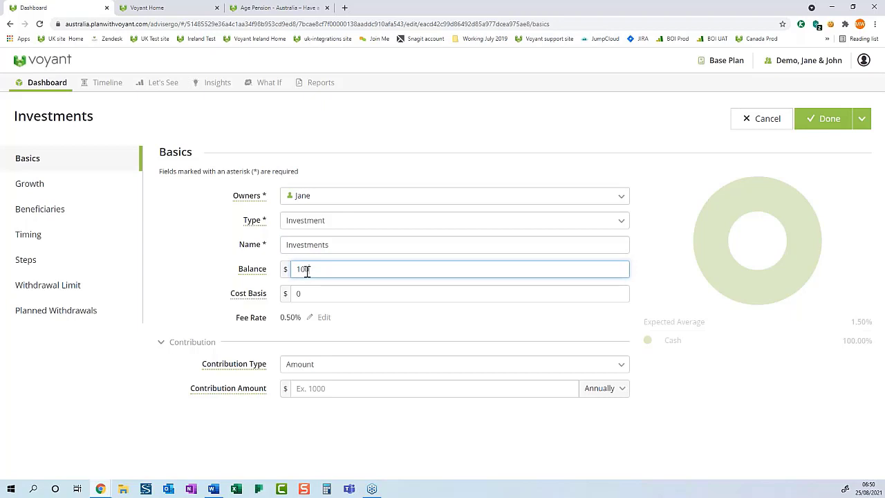
Set the Investments account's contribution to $250 monthly and its cost basis to $80,000
left_click(304, 388)
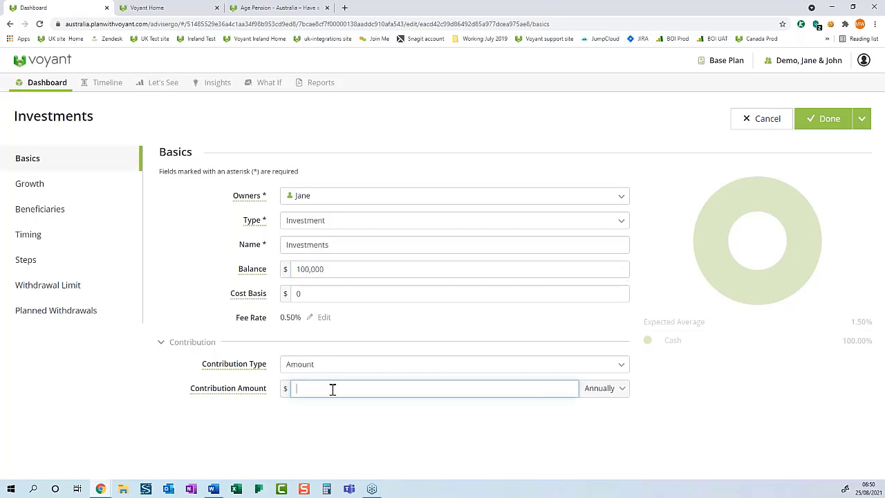
type("250")
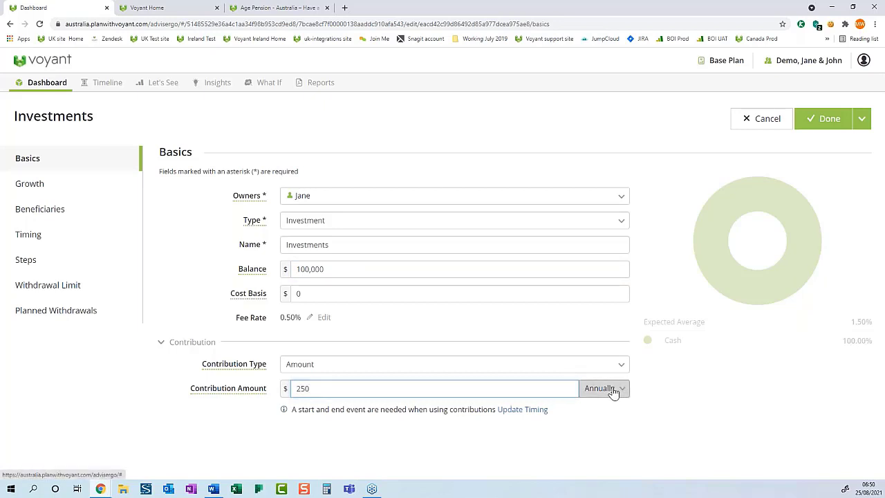
left_click(611, 389)
left_click(587, 294)
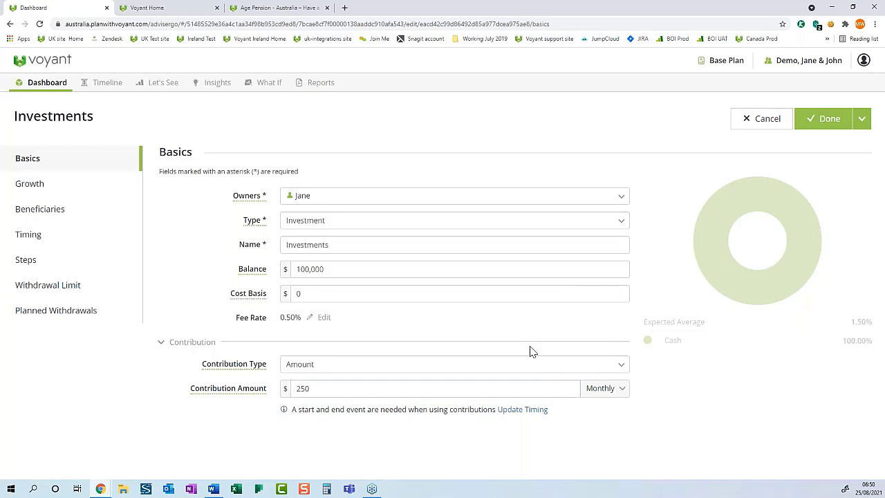
left_click(300, 295)
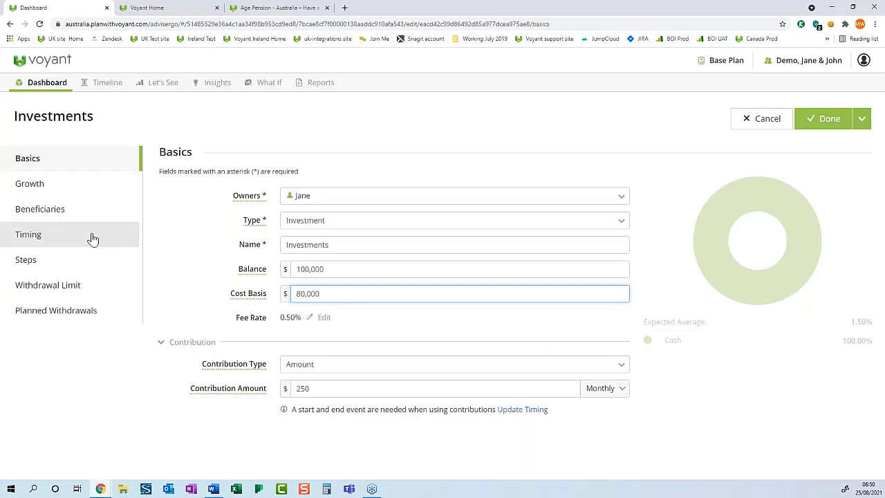
Set the Investments contributions to start at Plan Start and end at the account owner's Retirement event
left_click(528, 411)
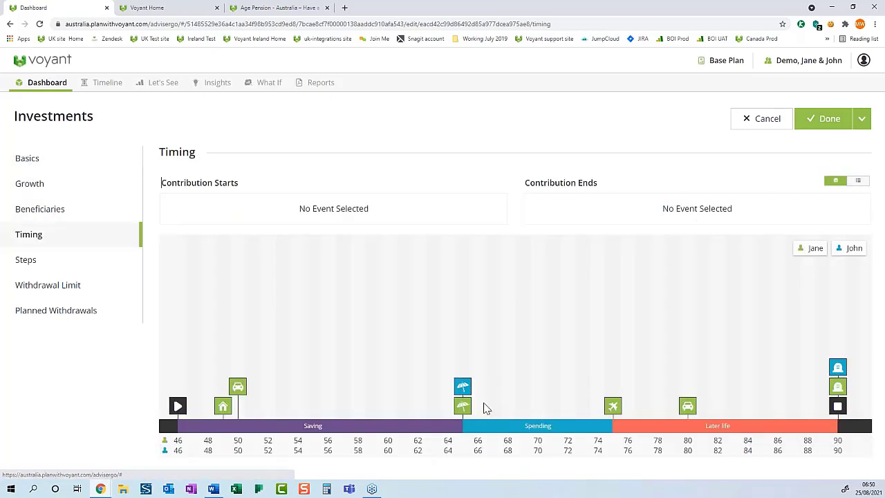
left_click(178, 406)
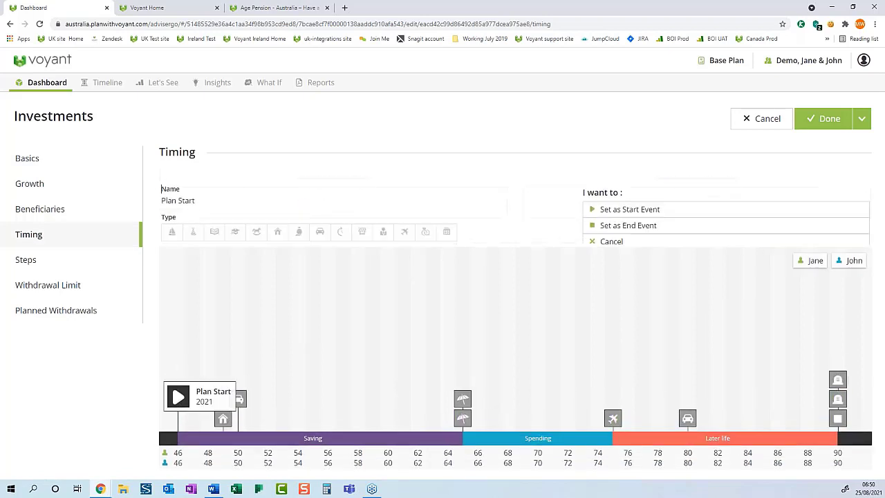
left_click(656, 199)
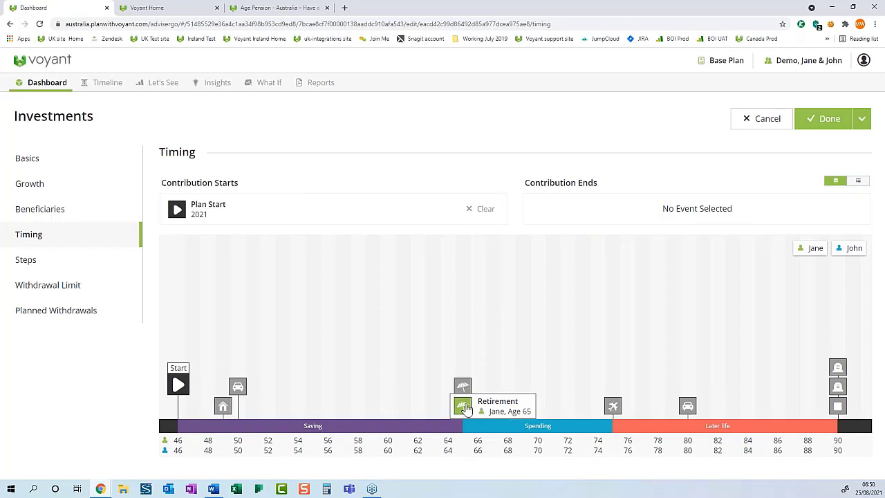
left_click(466, 408)
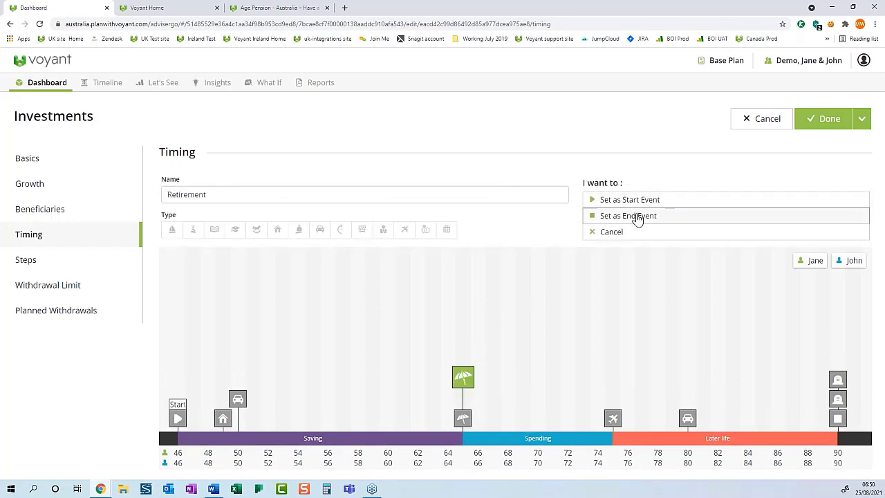
left_click(638, 217)
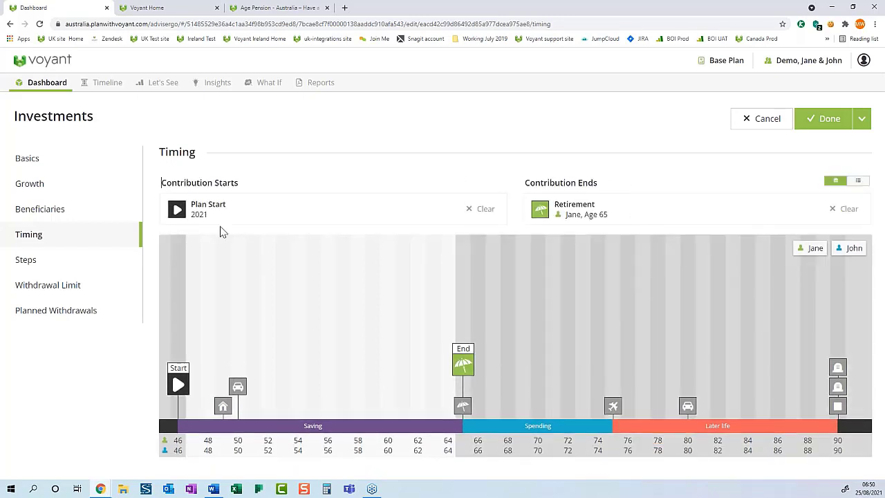
Review the Investments account's growth rate and fee rate, and save the account
left_click(72, 184)
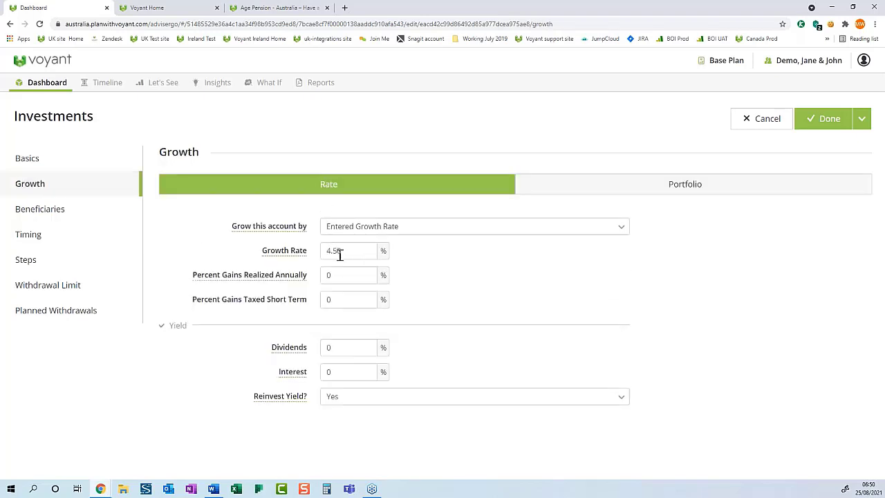
left_click_drag(349, 251, 322, 253)
left_click(87, 166)
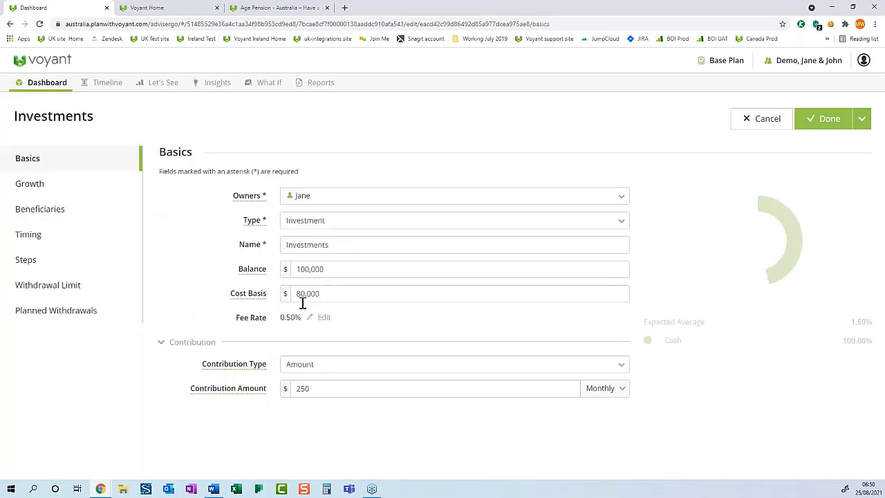
left_click_drag(279, 317, 309, 319)
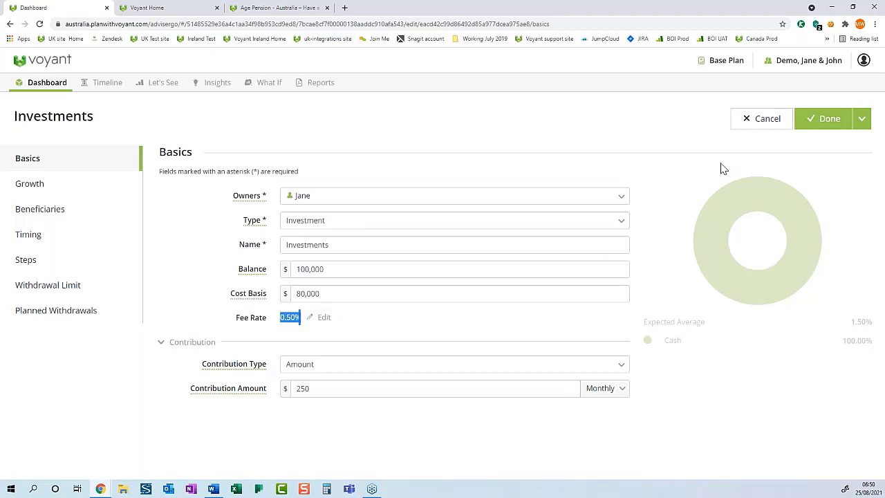
left_click(829, 126)
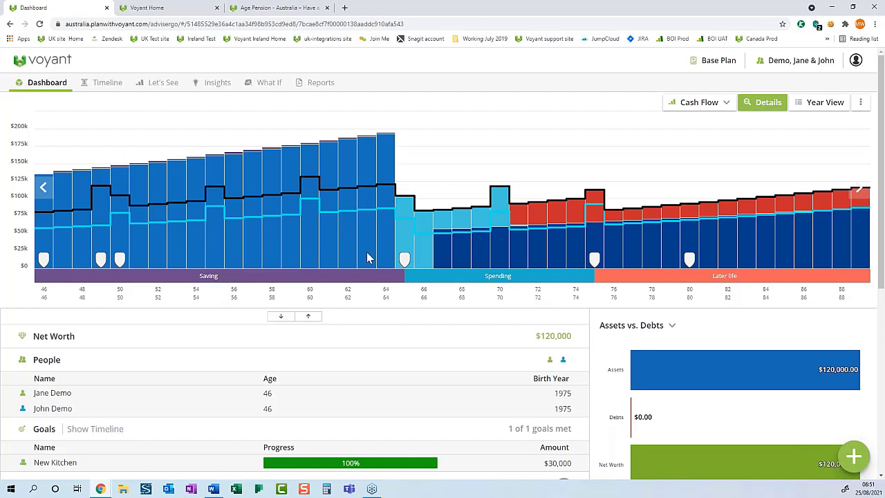
Add an accumulation-phase superannuation account named with the owner's first name in possessive form plus "Accumulation Super"
left_click(856, 457)
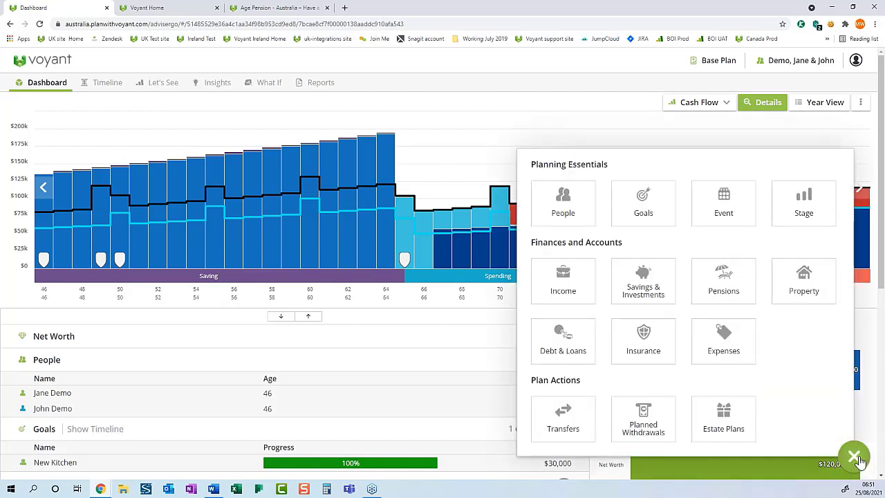
left_click(722, 283)
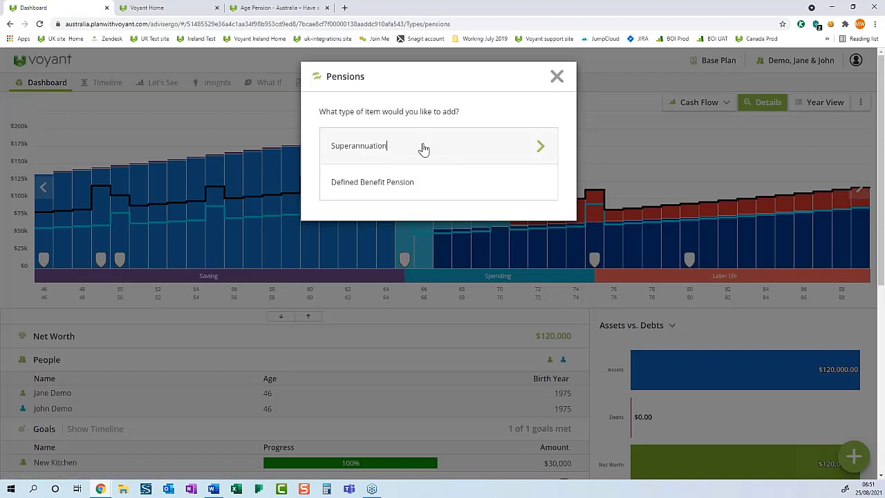
left_click(422, 148)
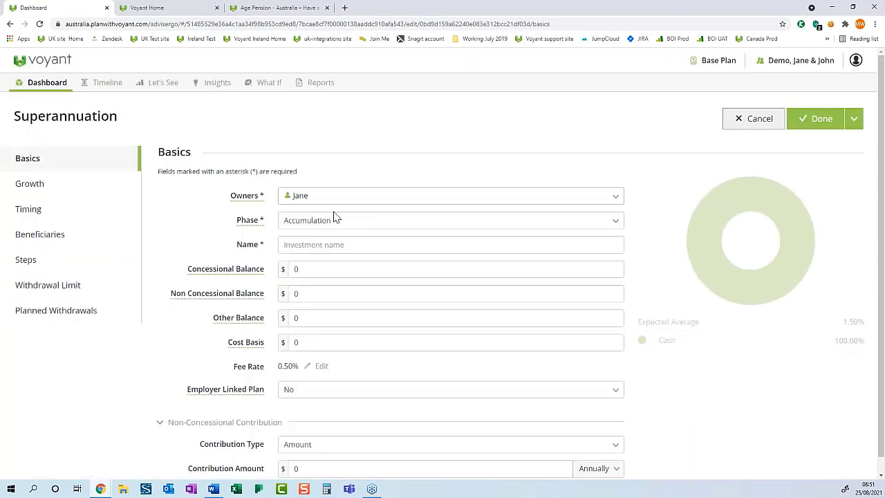
left_click(328, 249)
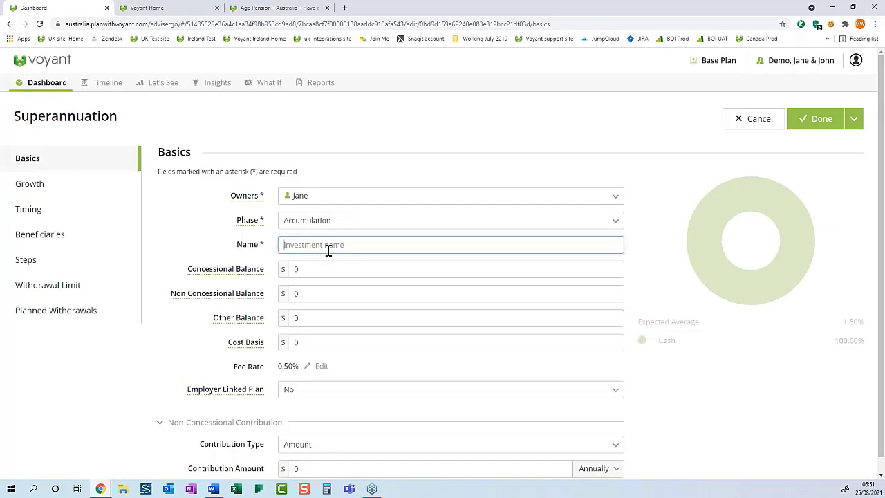
type("Jane's")
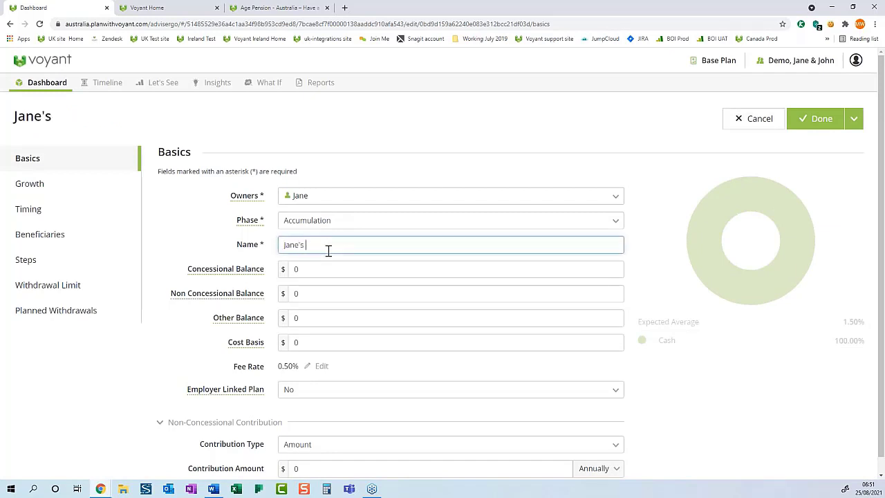
type(" Accumulation")
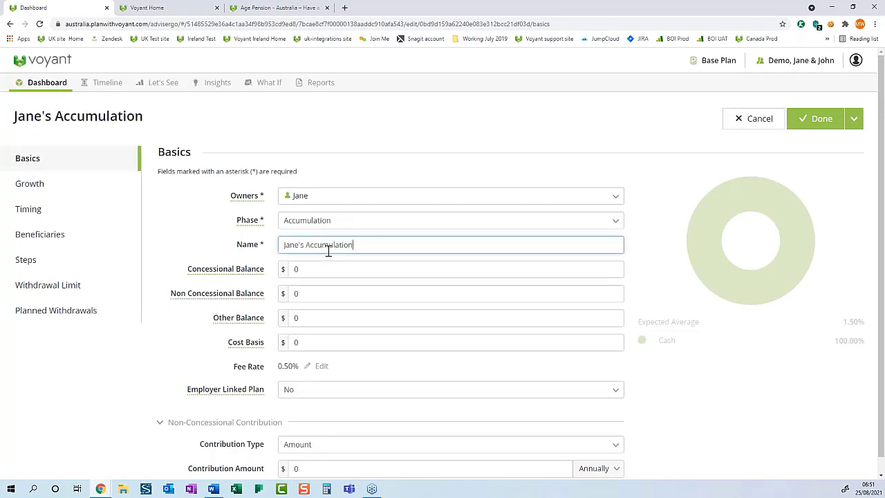
type(" Super")
Set the superannuation account's concessional balance to $200,000 and its cost basis to $150,000
left_click(292, 271)
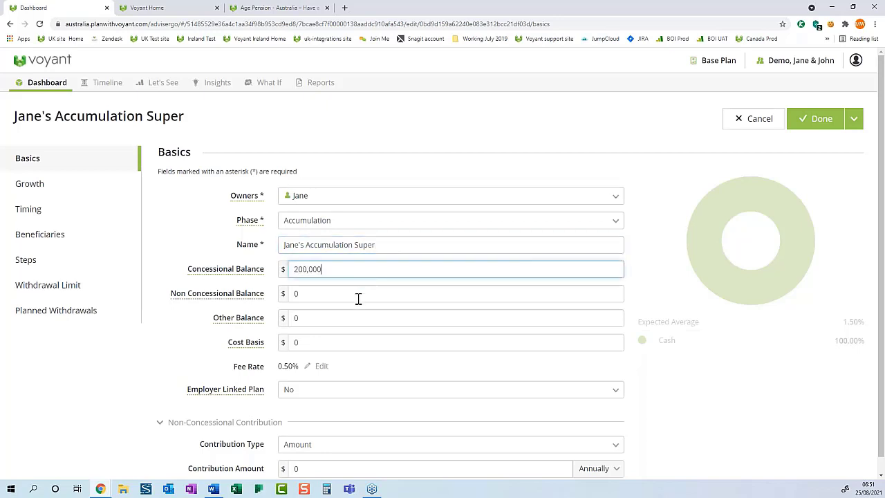
left_click(293, 341)
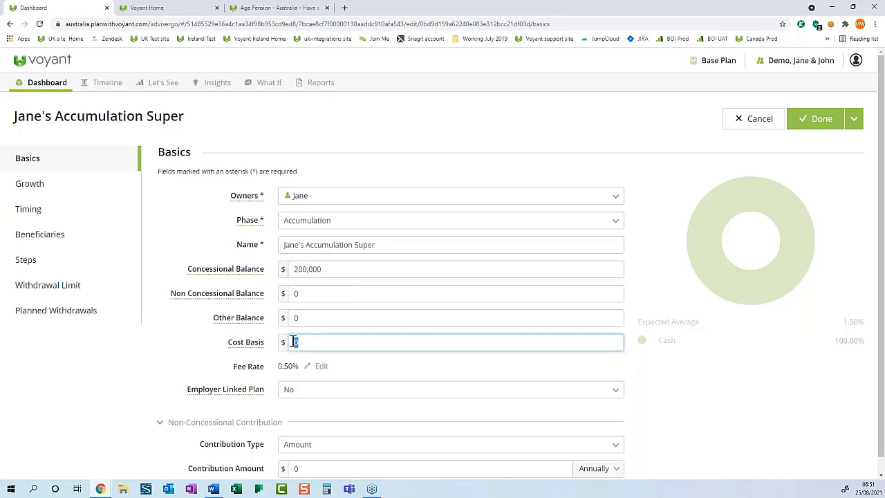
type("150")
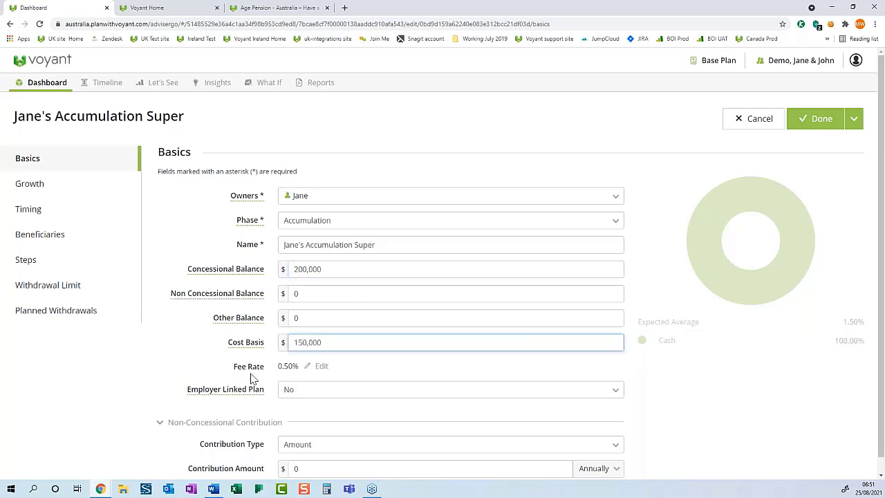
Make the superannuation account an employer linked plan and link it to the owner's employment earnings
left_click(292, 391)
left_click(304, 406)
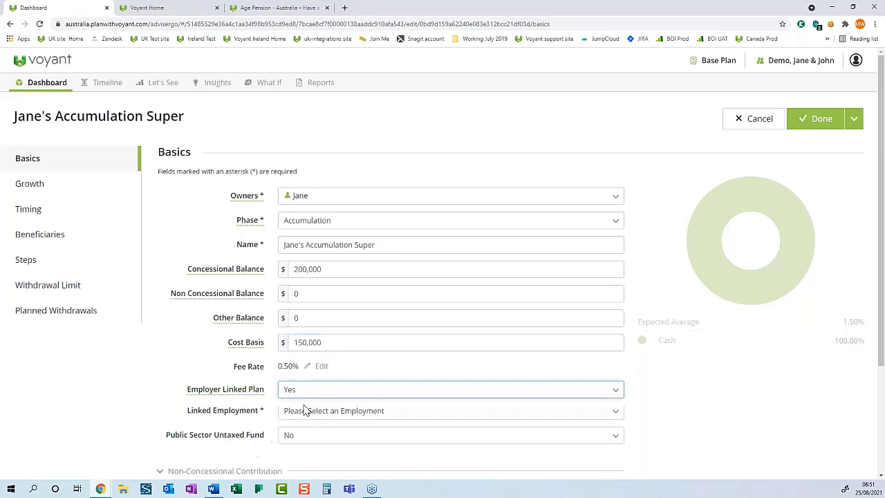
left_click(304, 416)
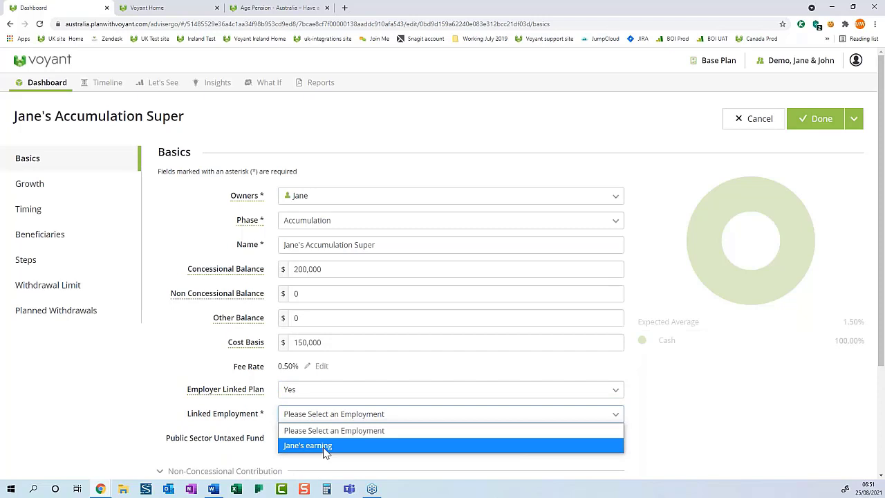
left_click(324, 449)
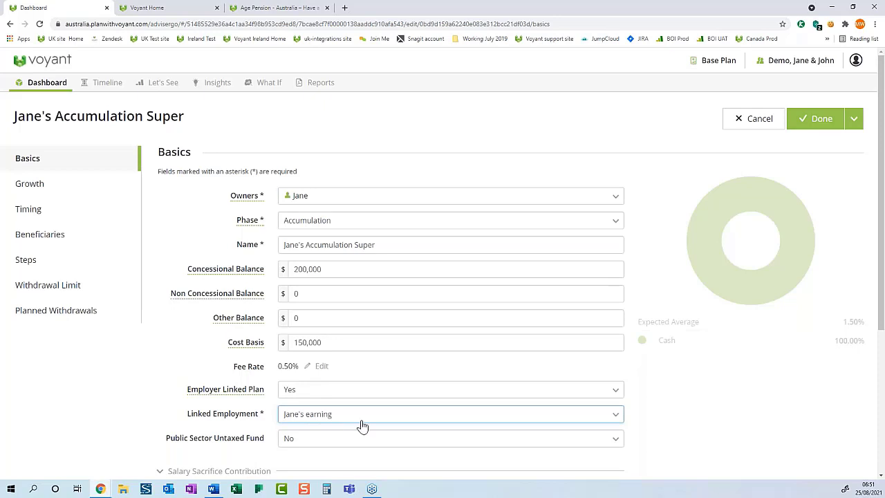
Add an annual salary sacrifice contribution of $10,000 to the superannuation account, timed to the Saving stage
scroll(398, 410, "down", 1)
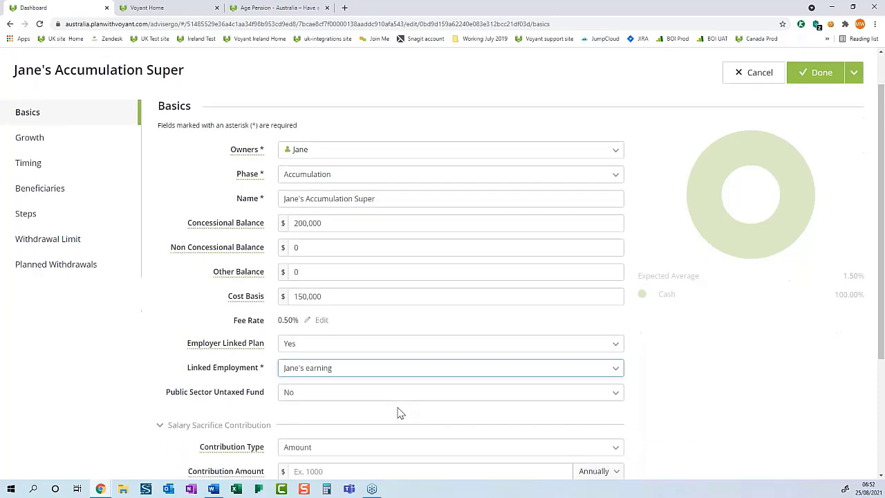
scroll(355, 369, "down", 2)
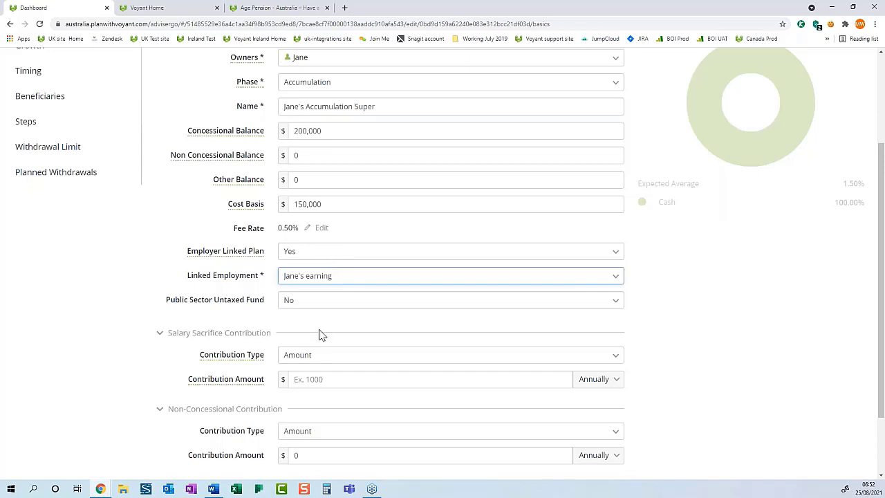
left_click(319, 378)
type("10")
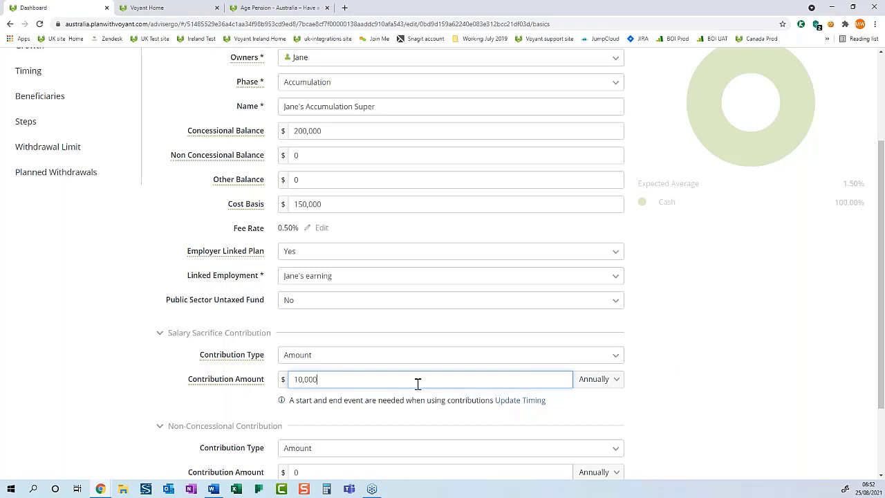
left_click(524, 404)
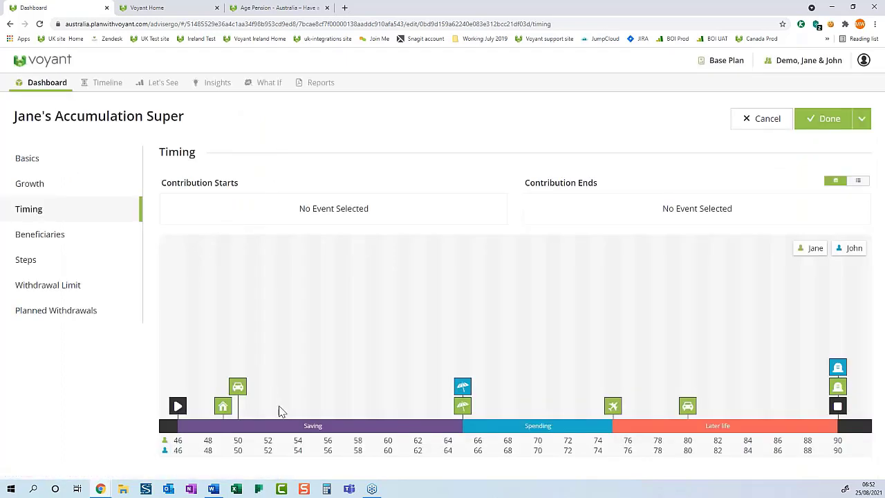
left_click(287, 429)
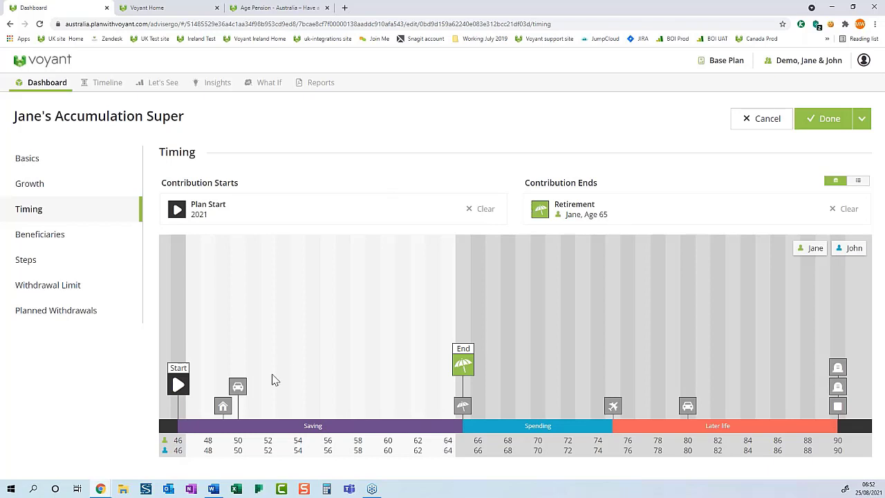
Review the superannuation account's growth settings and contributions, then save it and start adding another one
left_click(71, 185)
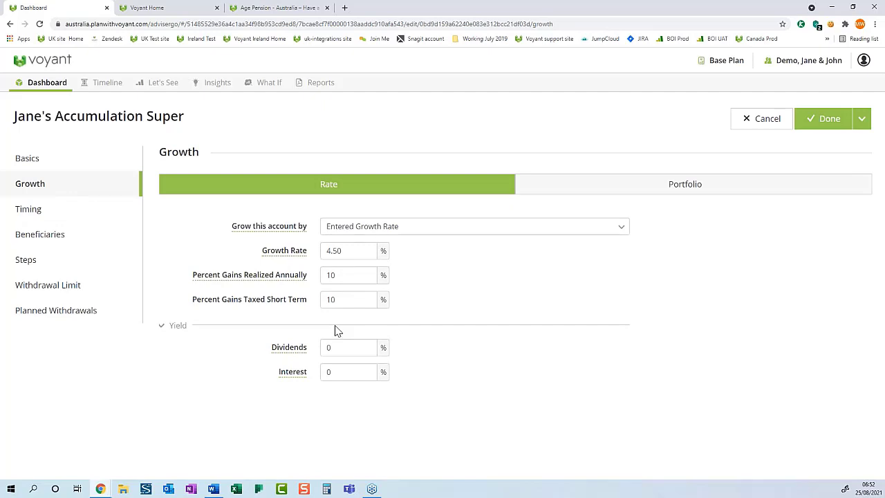
left_click(53, 157)
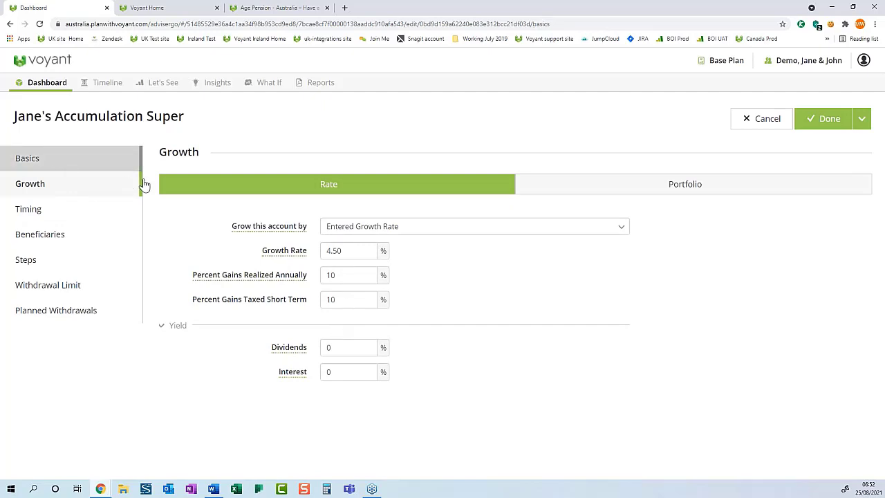
scroll(388, 387, "down", 3)
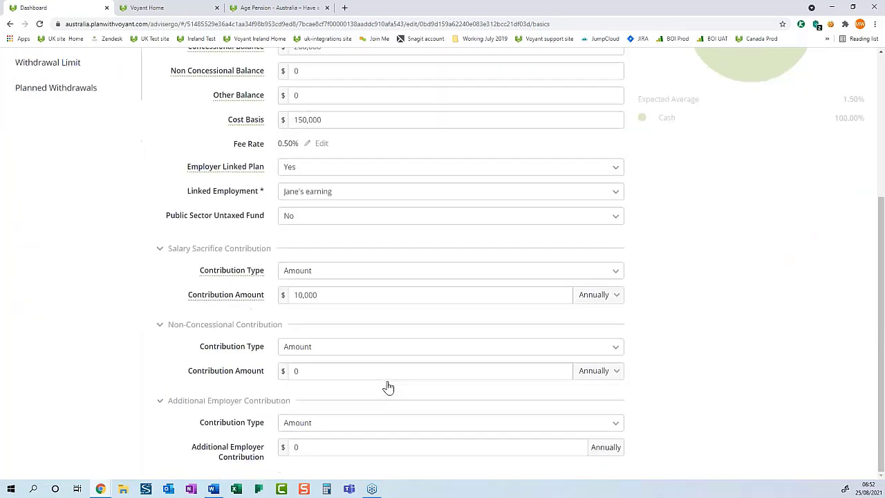
scroll(525, 214, "up", 3)
left_click(854, 119)
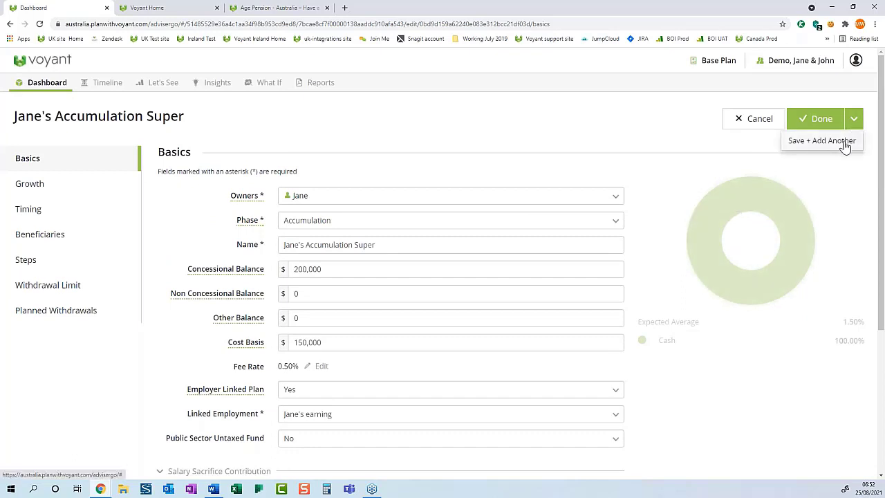
left_click(843, 142)
Create the first client's Retirement phase superannuation account, naming it as the owner's Retirement Super, then save it and start adding another
left_click(350, 222)
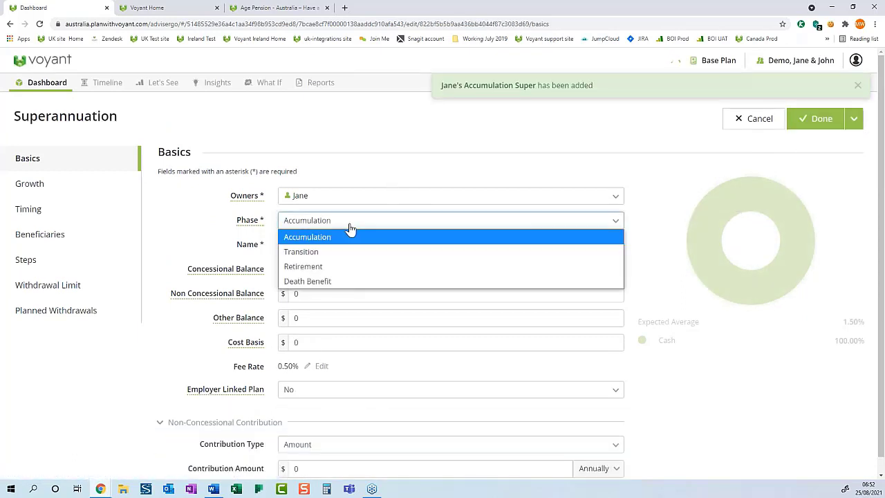
left_click(340, 267)
left_click(322, 243)
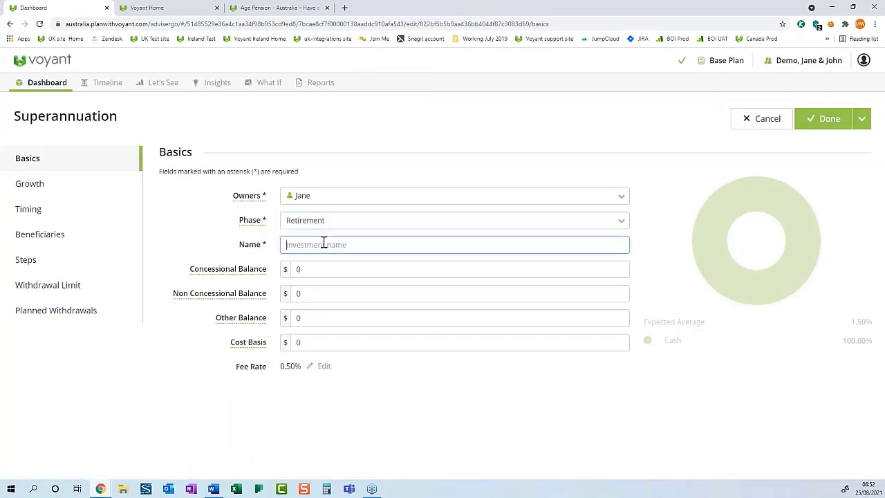
type("Jane's Retiremen")
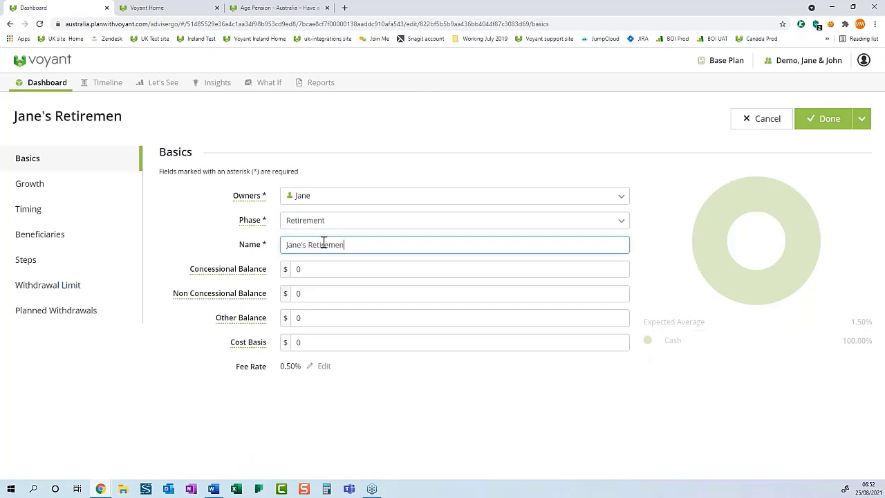
type("t Super")
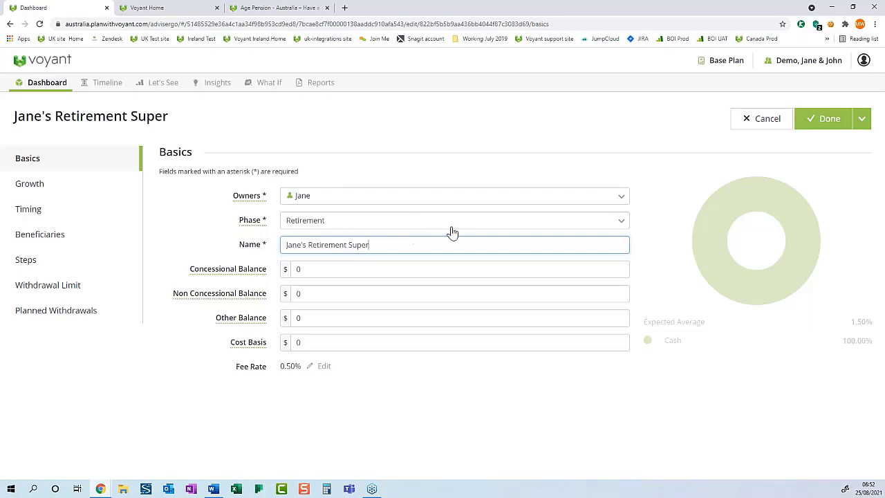
left_click(862, 119)
left_click(852, 143)
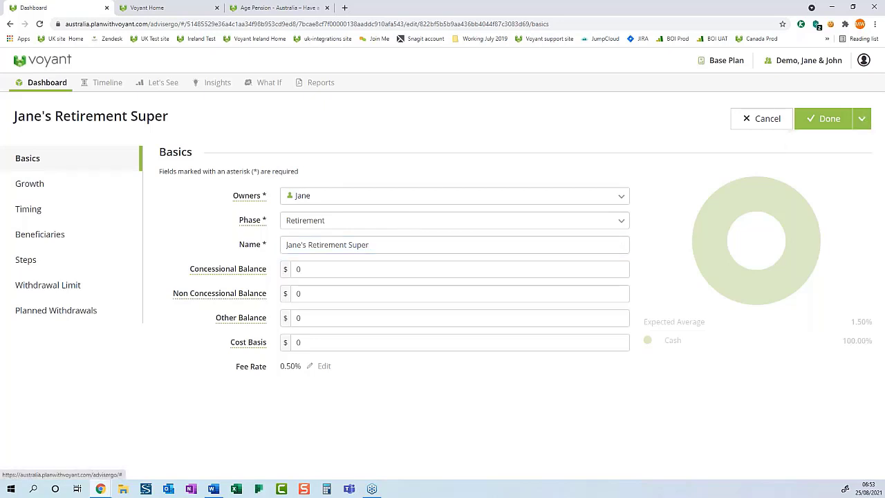
Assign the new Accumulation phase superannuation account to the second client and name it as that owner's Accumulation Super
left_click(351, 198)
left_click(326, 223)
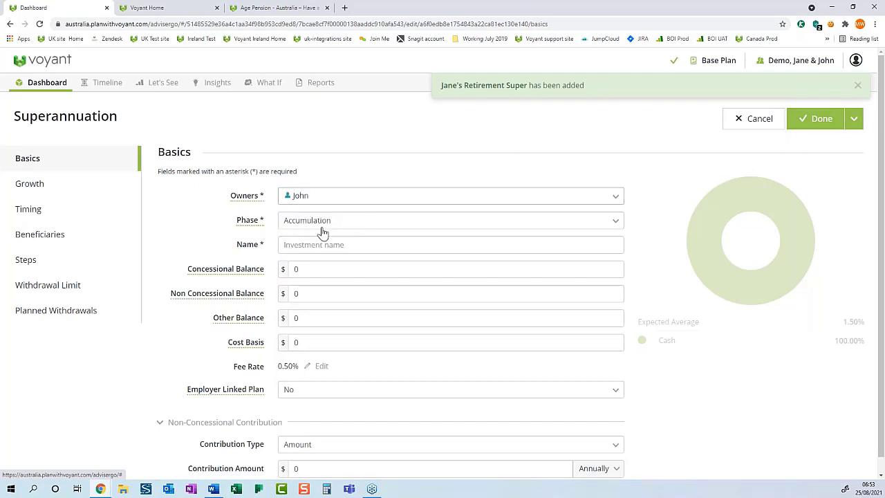
left_click(310, 245)
type("John'")
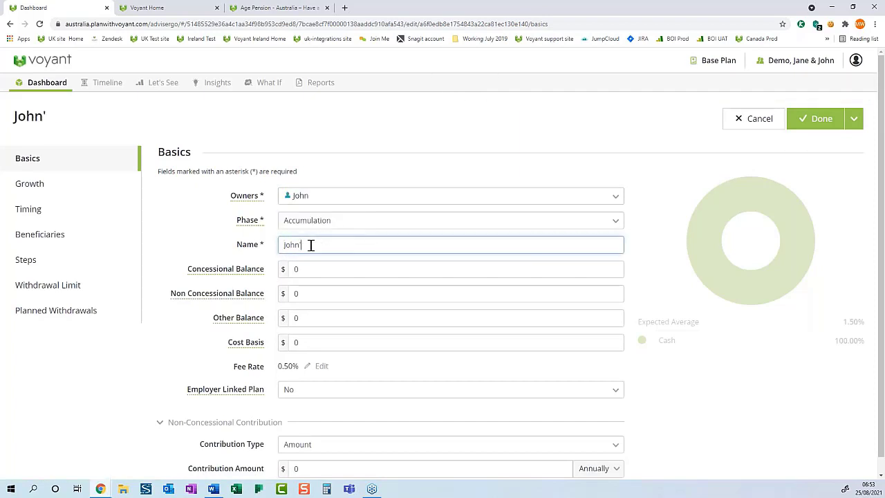
type("s Accumulation Super")
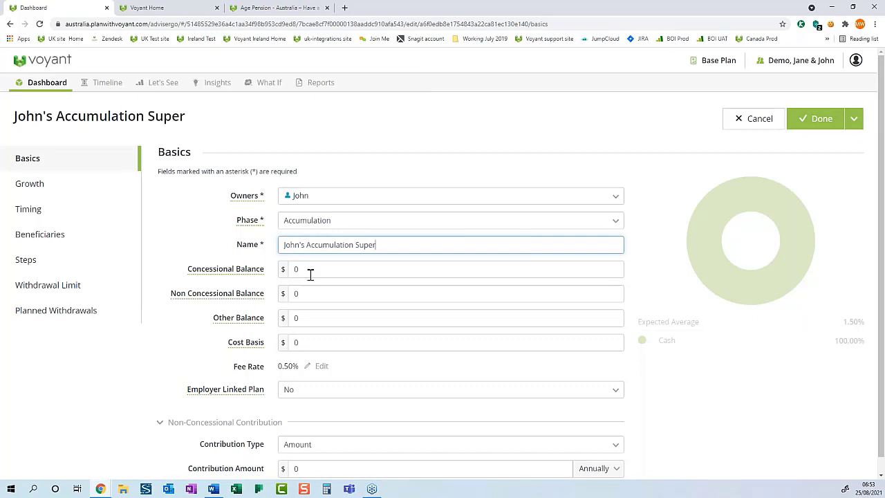
Set the second client's accumulation account to a concessional balance of $300,000 and a cost basis of $250,000
left_click(298, 273)
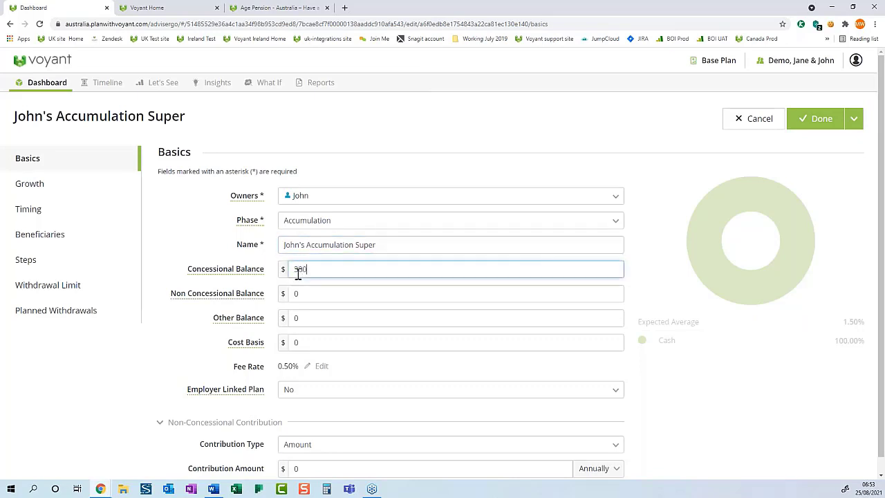
left_click(294, 343)
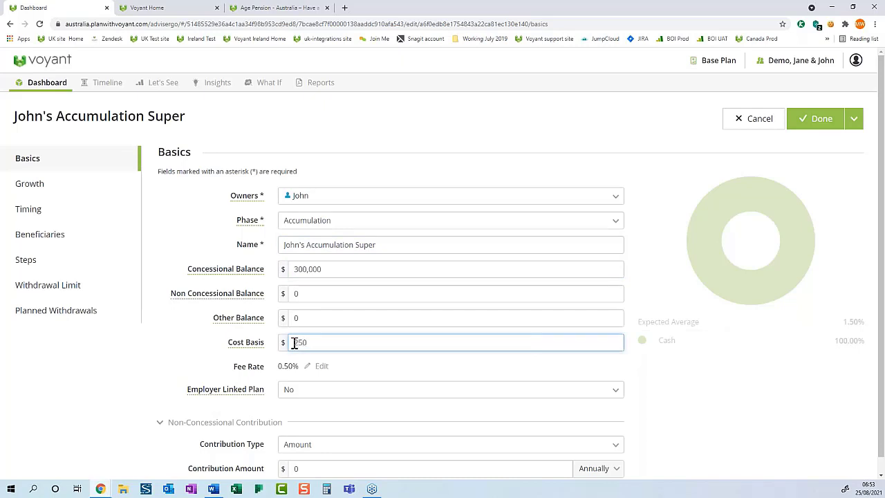
type("250,000")
Make the second client's accumulation account an employer linked plan and link it to that client's employment earnings
left_click(300, 394)
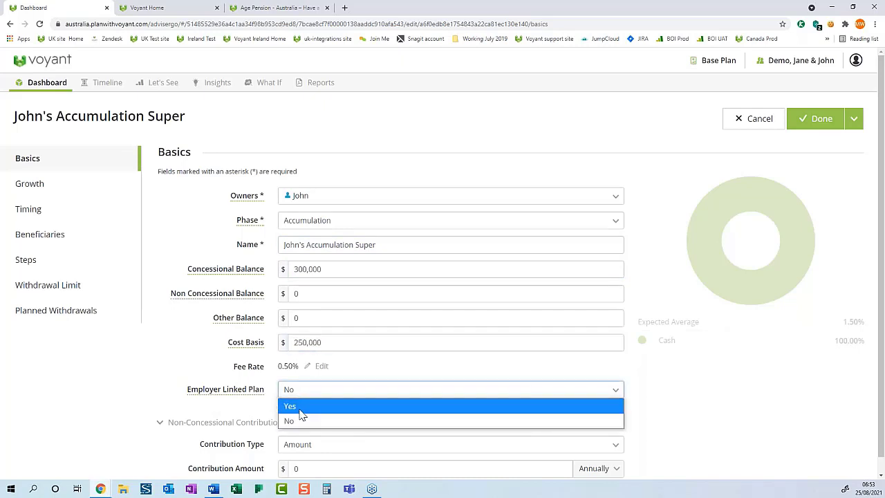
left_click(300, 408)
left_click(327, 415)
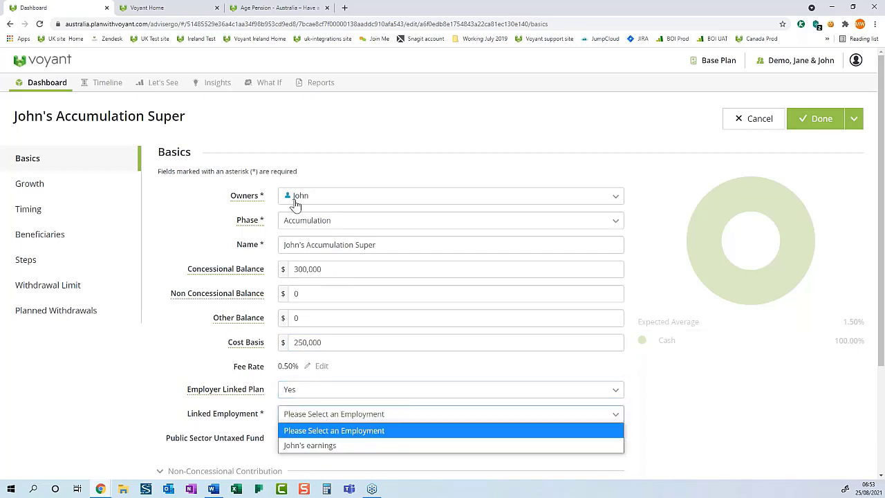
left_click(311, 445)
Add an annual salary sacrifice contribution of $10,000 to the second client's accumulation account
scroll(366, 406, "down", 3)
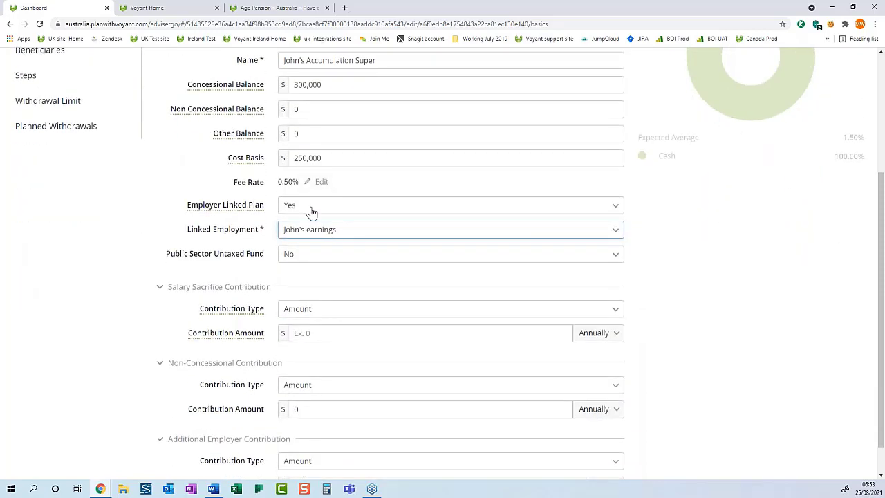
left_click(315, 335)
type("10")
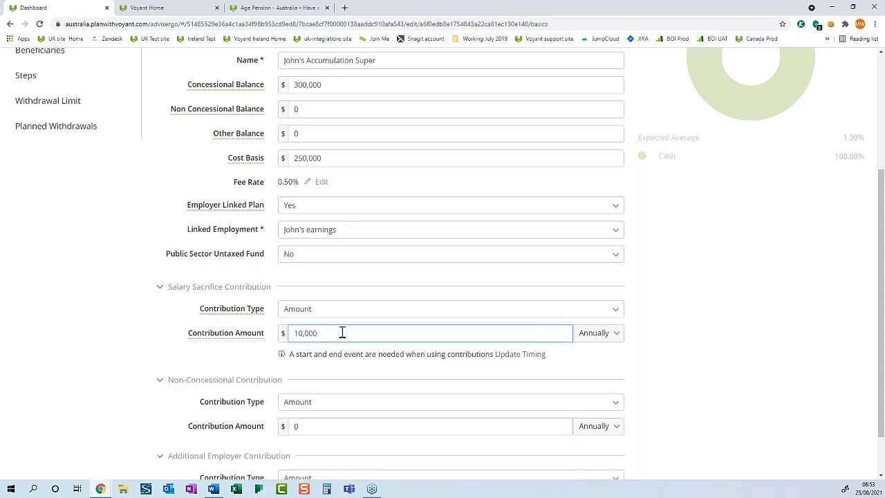
Time the contributions from Plan Start to the account owner's own Retirement event, then save the account and start adding another
left_click(521, 355)
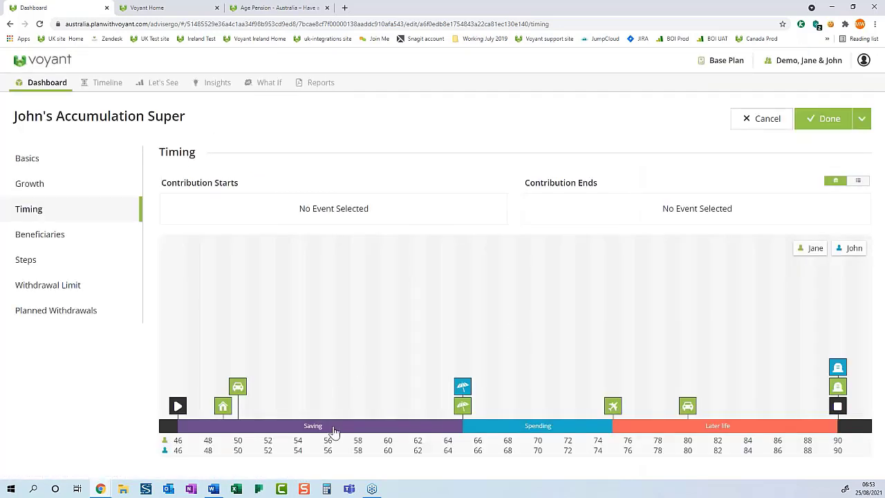
left_click(335, 429)
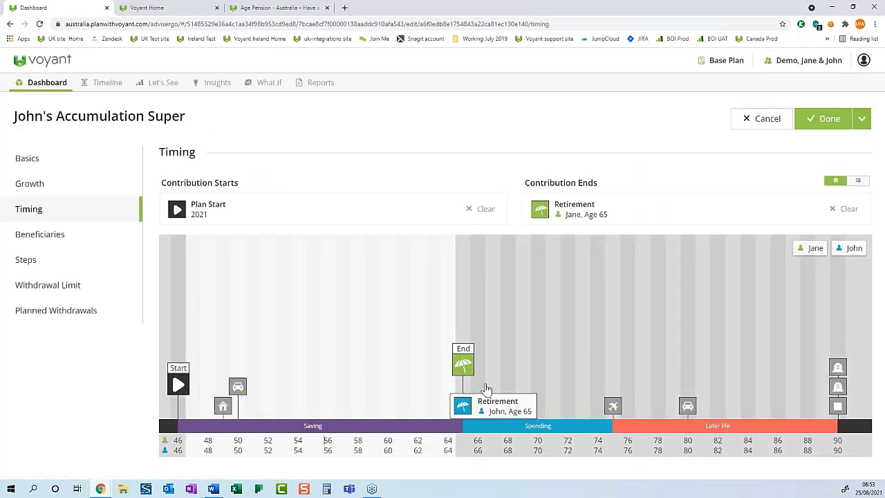
left_click(463, 406)
left_click(625, 216)
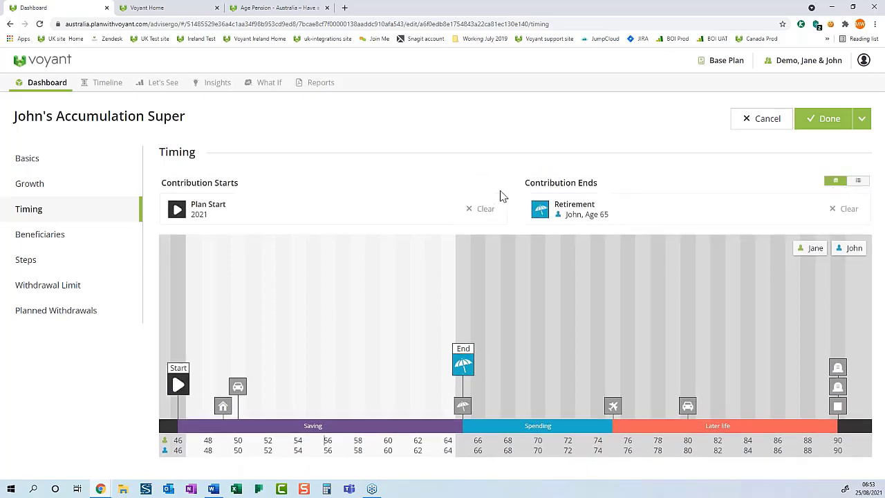
left_click(861, 119)
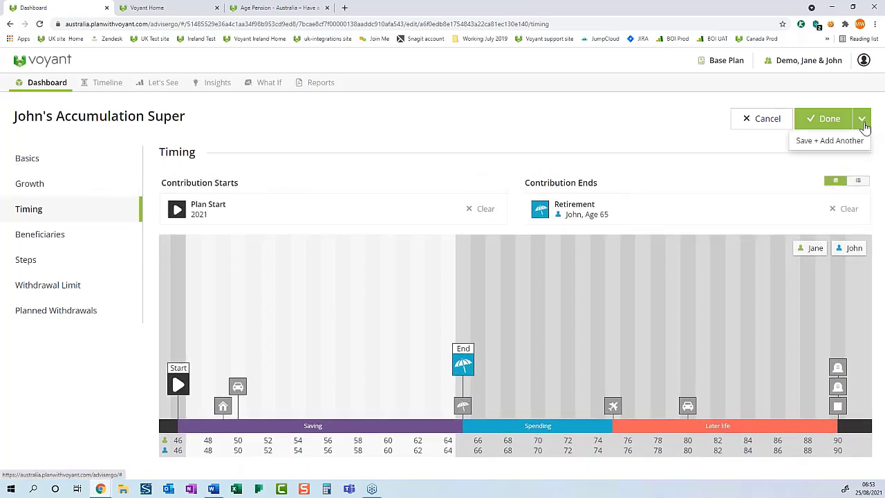
left_click(843, 146)
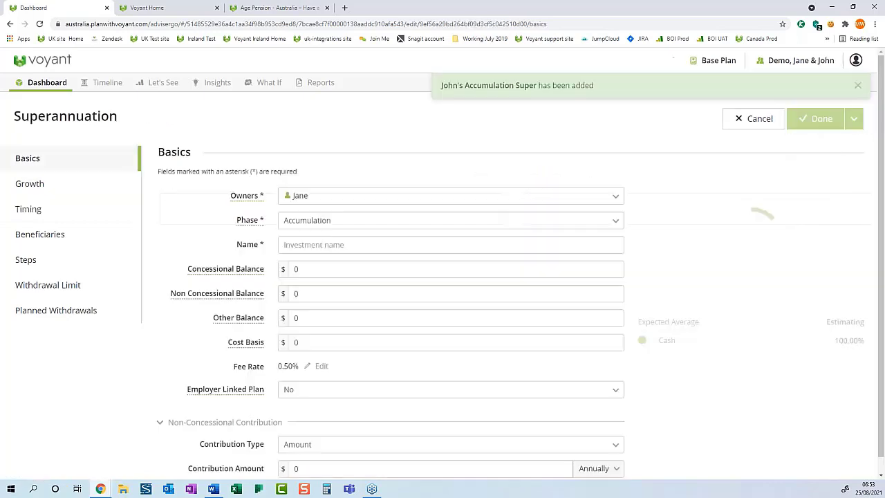
Create the second client's Retirement phase superannuation account, naming it as the owner's Retirement Super, and save it
left_click(326, 221)
left_click(332, 266)
left_click(325, 244)
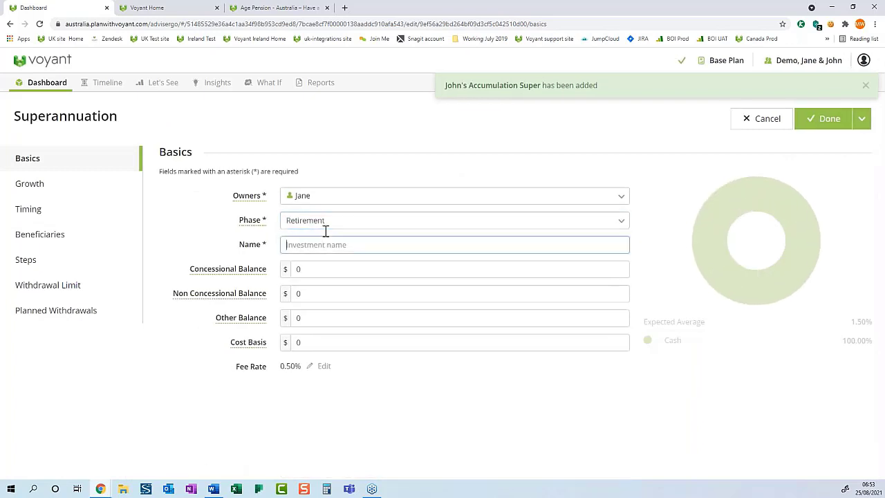
left_click(325, 195)
left_click(325, 224)
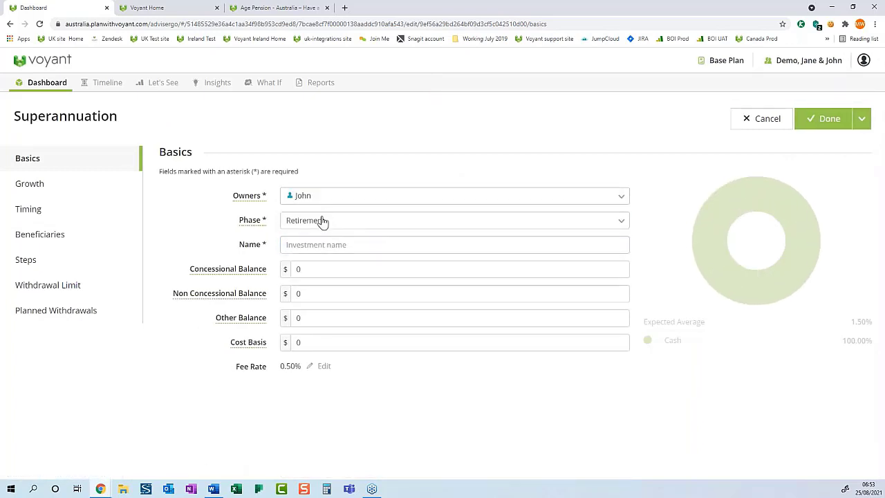
left_click(317, 245)
type("Jo")
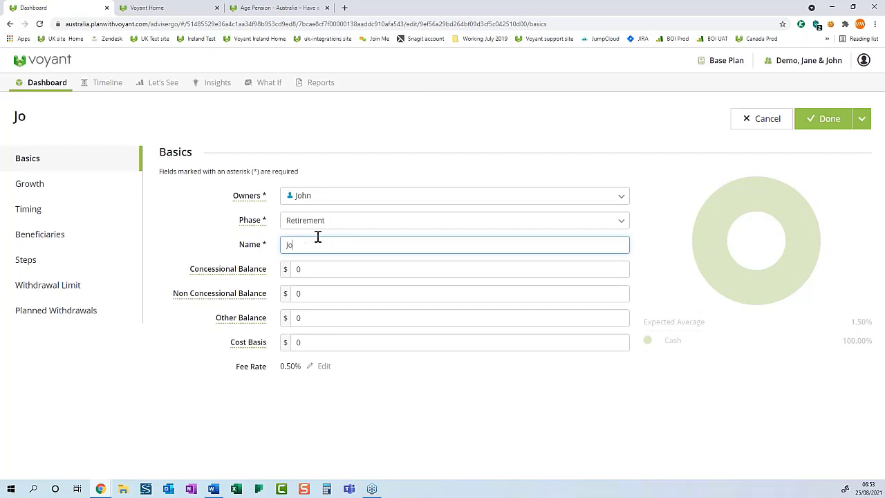
type("hn's Retirement")
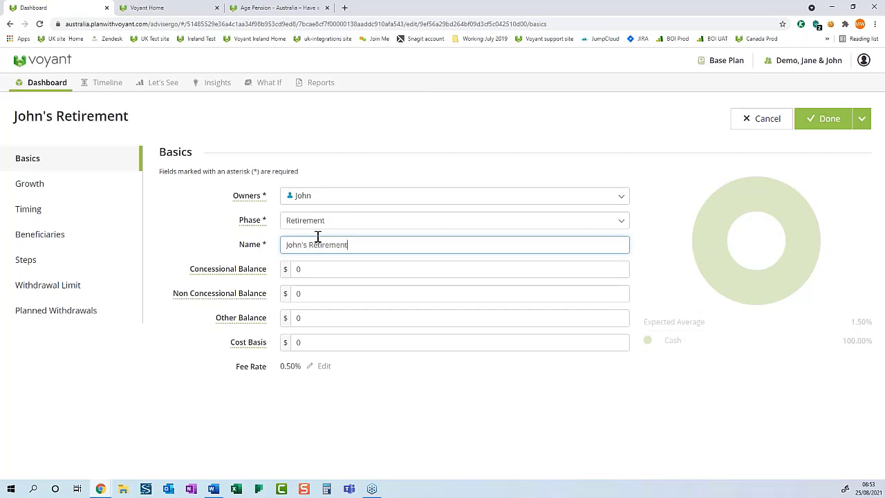
type(" Super")
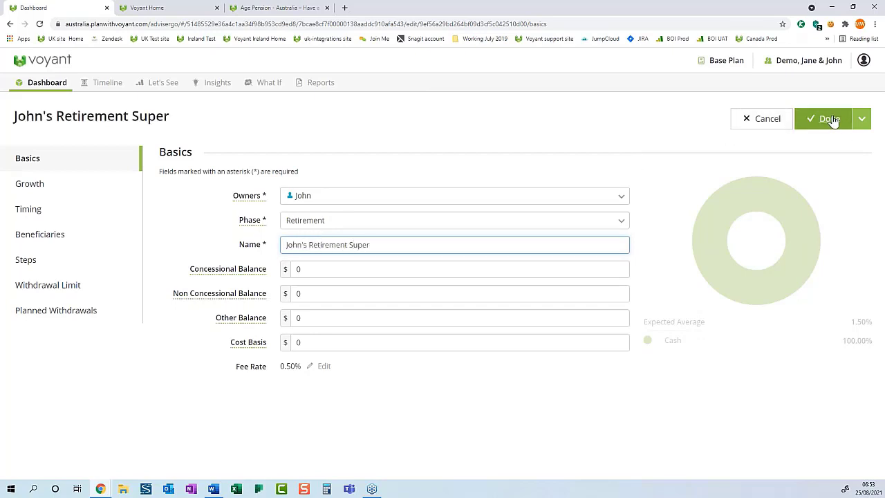
left_click(826, 119)
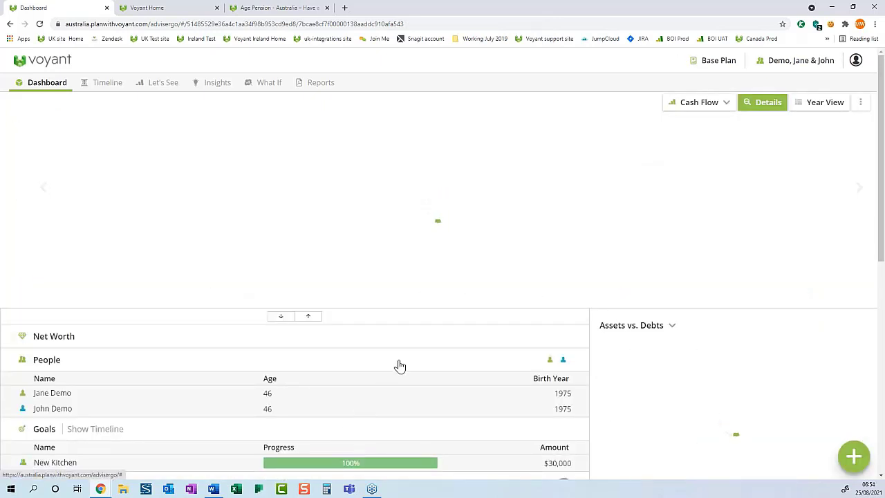
Create a transfer from the first client's accumulation super to the same client's retirement super
scroll(400, 365, "down", 5)
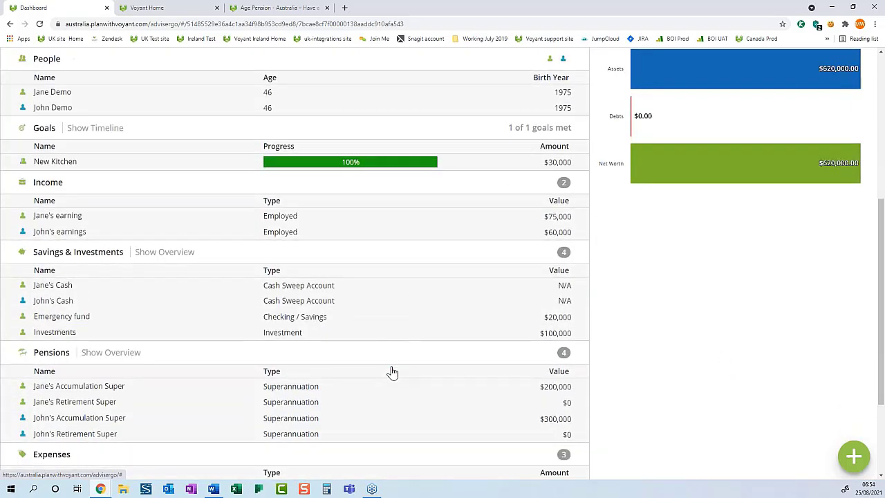
scroll(392, 372, "down", 1)
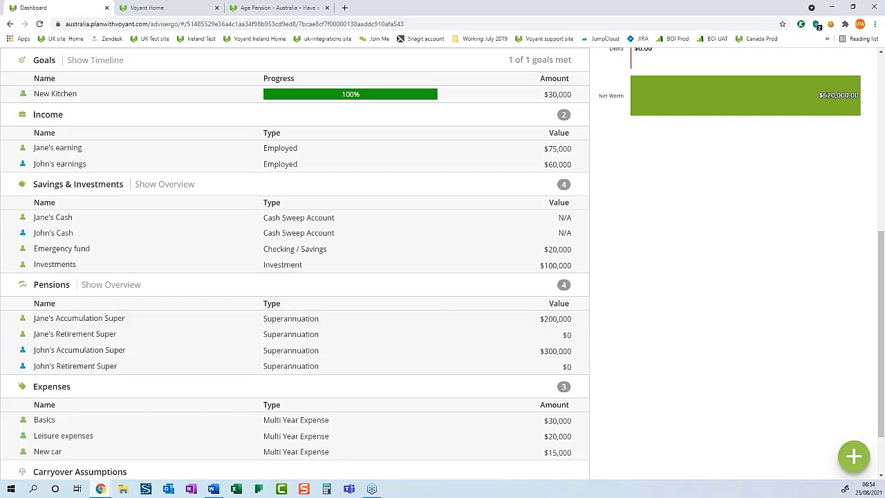
left_click(852, 455)
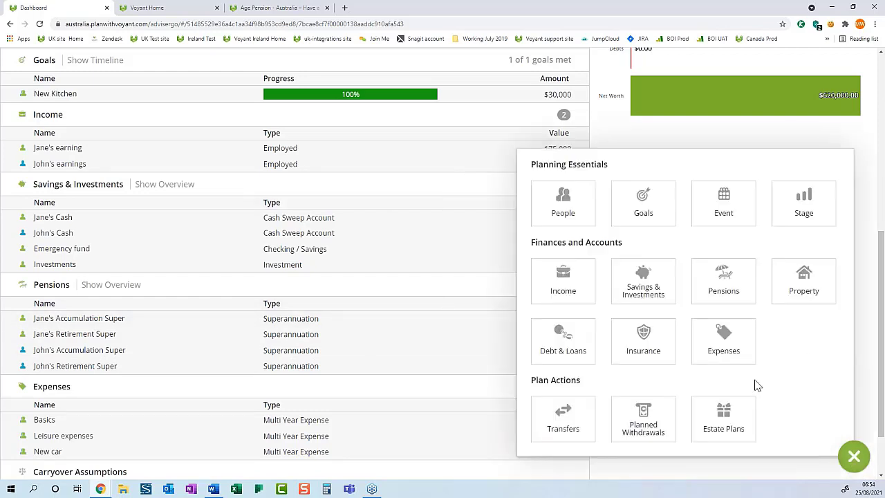
left_click(570, 428)
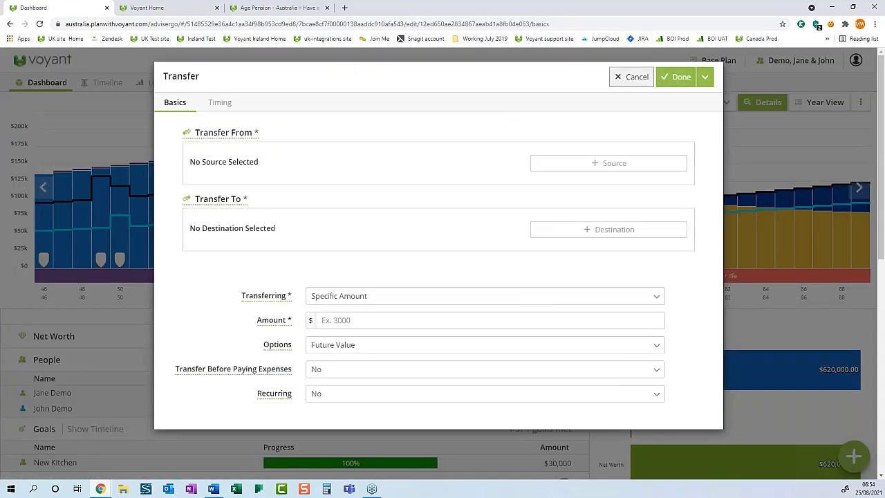
left_click(608, 163)
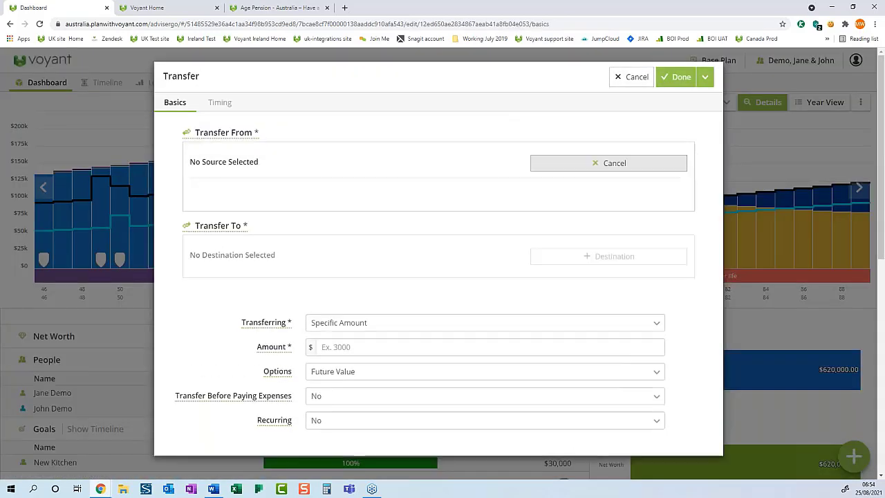
left_click(313, 294)
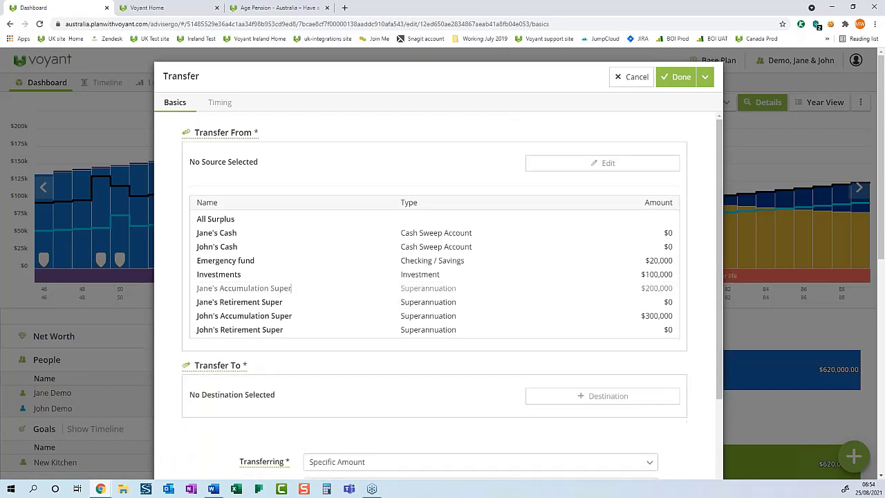
left_click(585, 237)
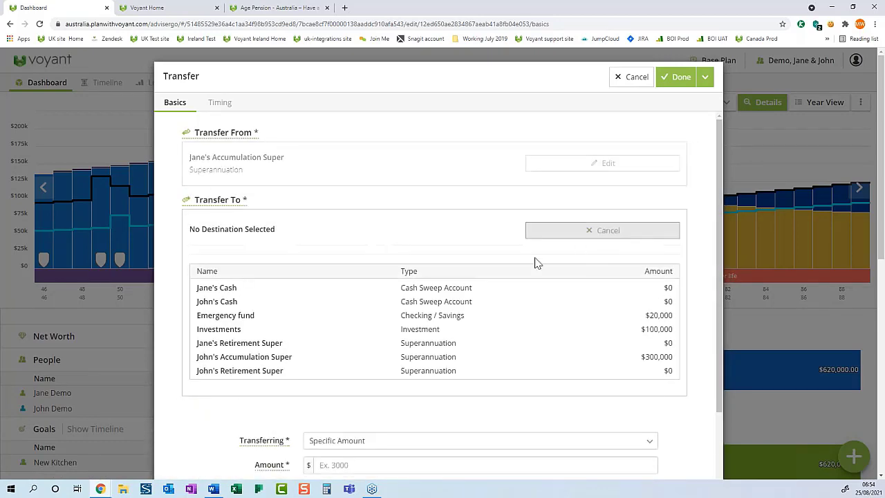
left_click(401, 344)
Set the first client's super transfer to All Available at the same client's Retirement event, then save it and start another transfer
left_click(364, 299)
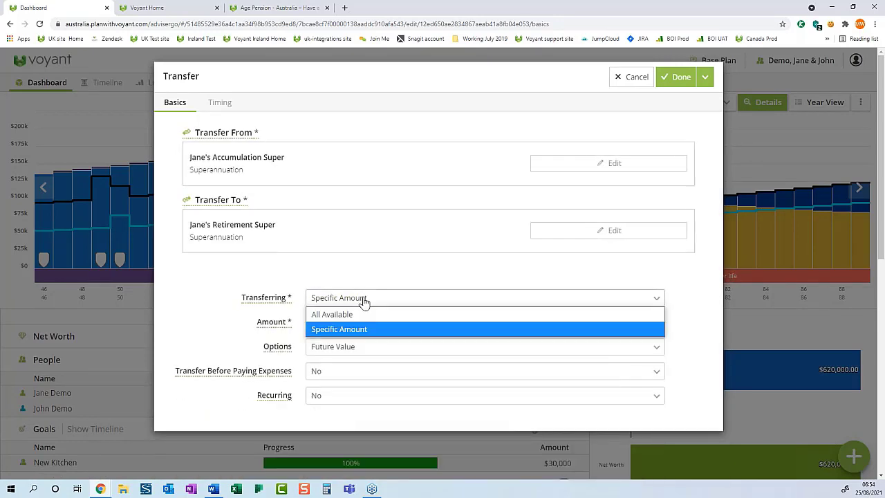
left_click(363, 312)
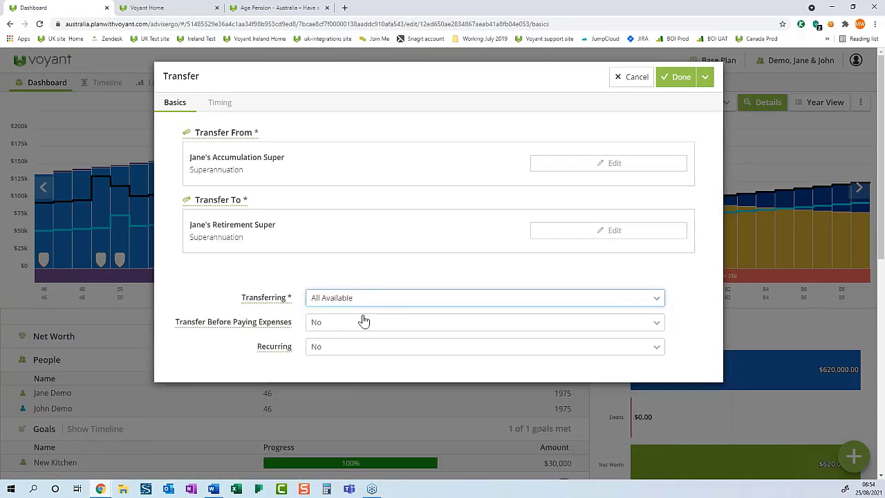
left_click(223, 111)
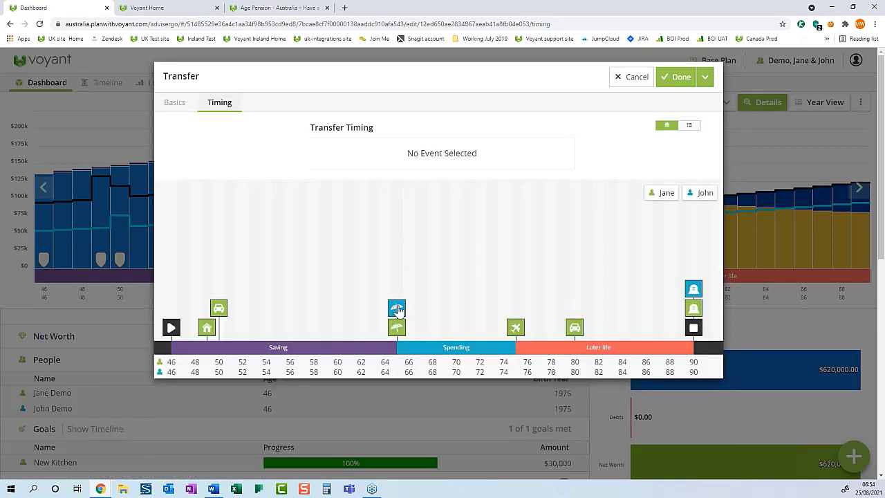
left_click(397, 330)
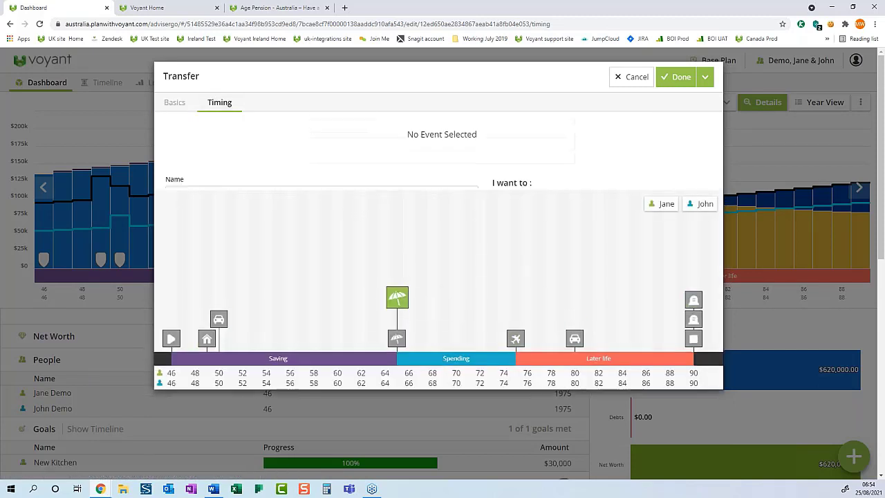
left_click(543, 150)
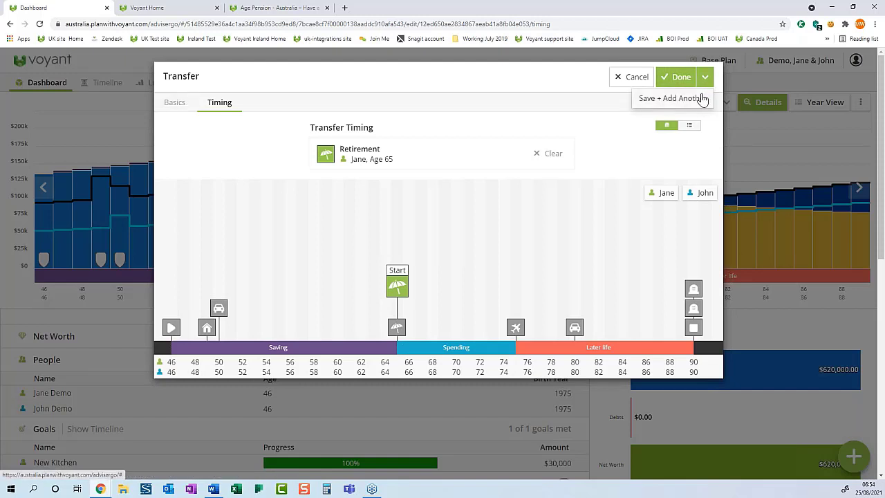
left_click(701, 98)
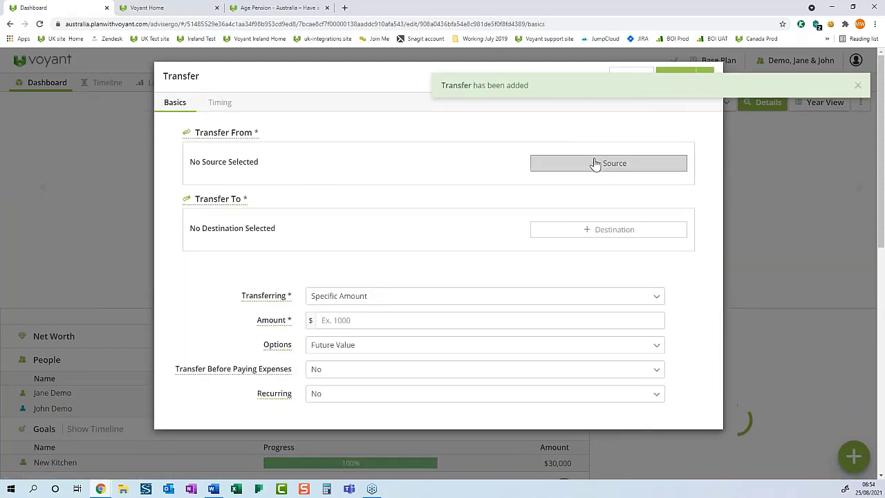
Set up an All Available transfer from the second client's accumulation super to the same client's retirement super
left_click(594, 164)
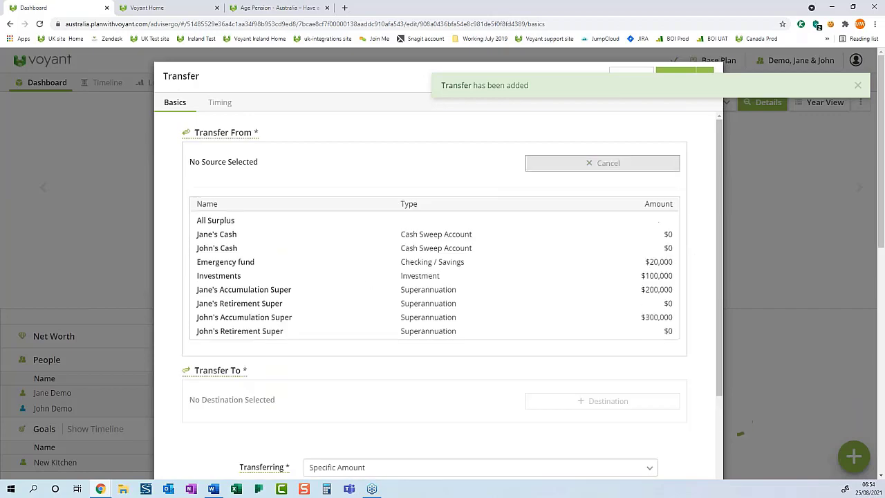
left_click(308, 319)
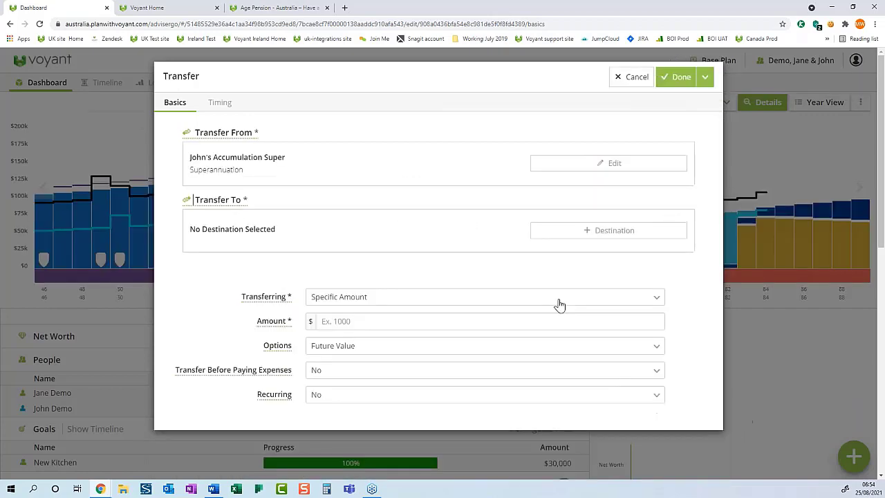
left_click(545, 232)
left_click(277, 372)
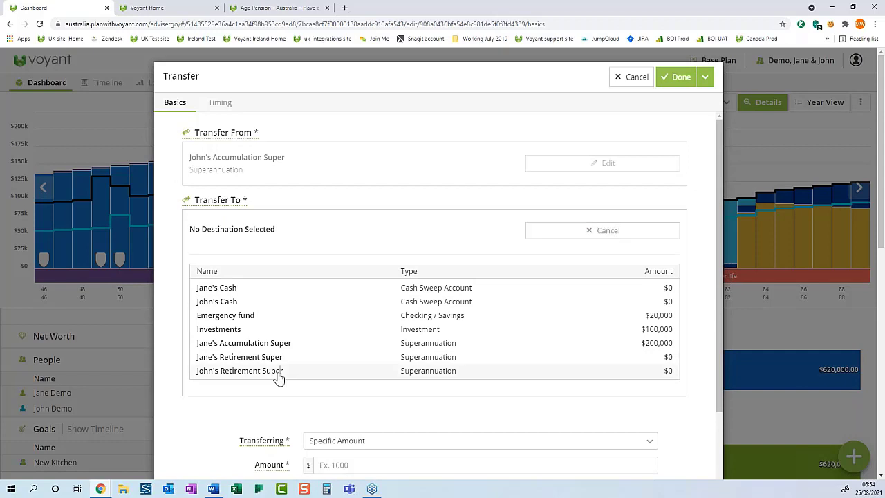
left_click(355, 302)
left_click(353, 318)
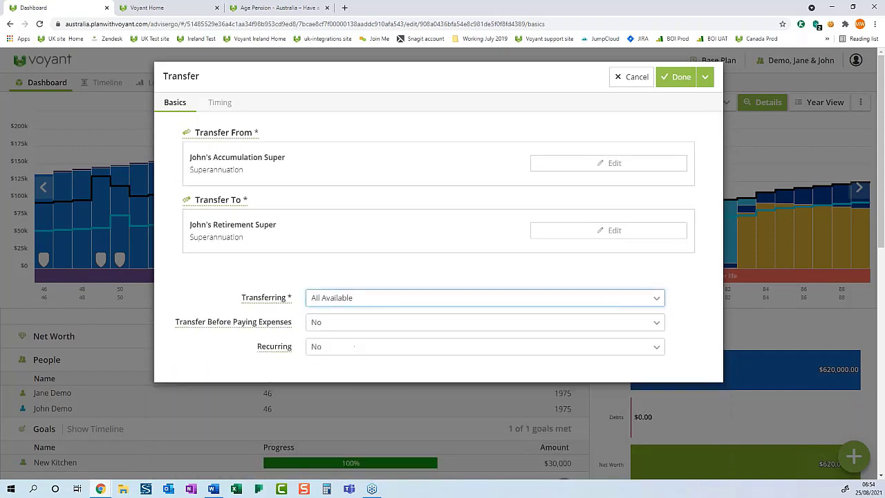
Time the second client's transfer at that client's own Retirement event and save it
left_click(228, 111)
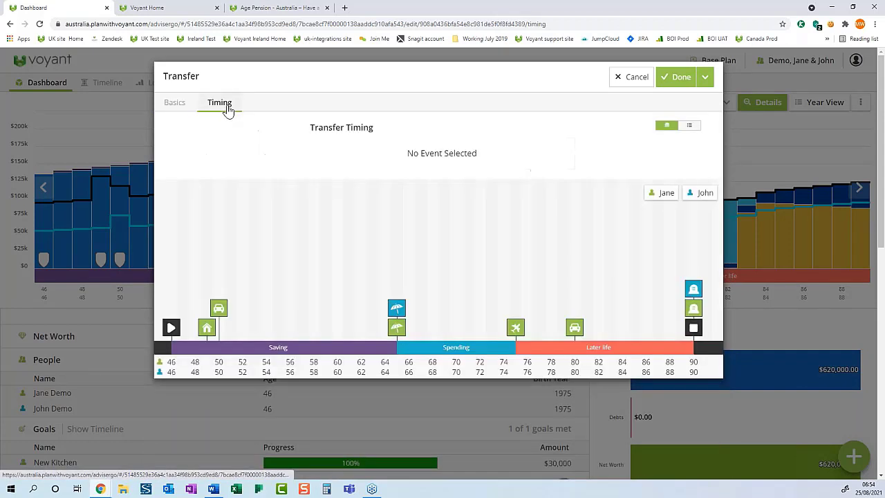
mouse_move(387, 287)
left_click_drag(401, 286, 419, 156)
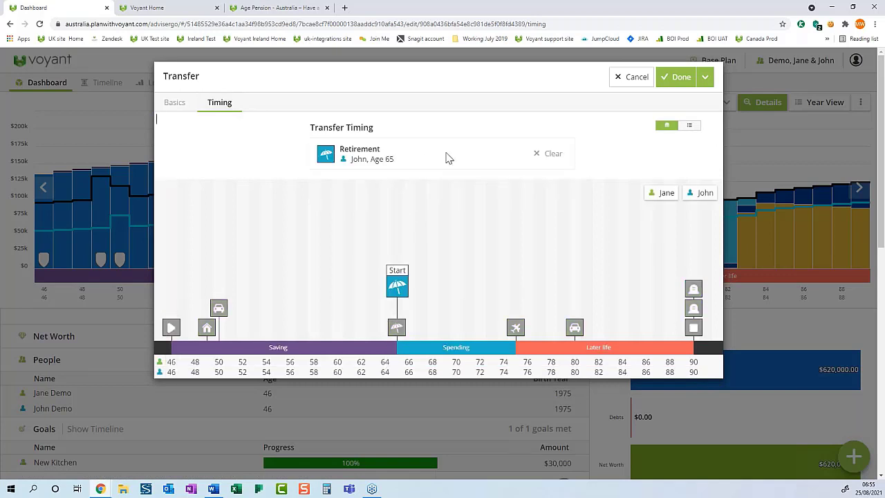
left_click(678, 77)
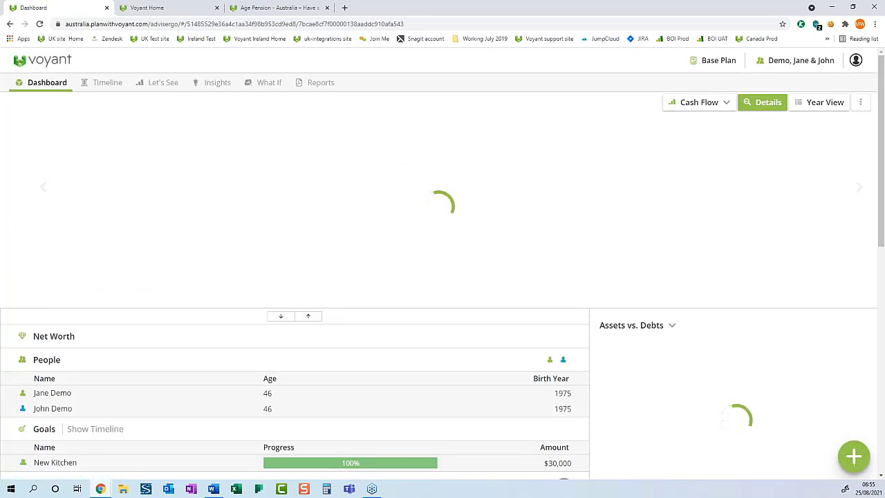
Review the 2040 retirement year's cash flow and pension balances, including the first client's Retirement Super details, then return to the dashboard
left_click(819, 111)
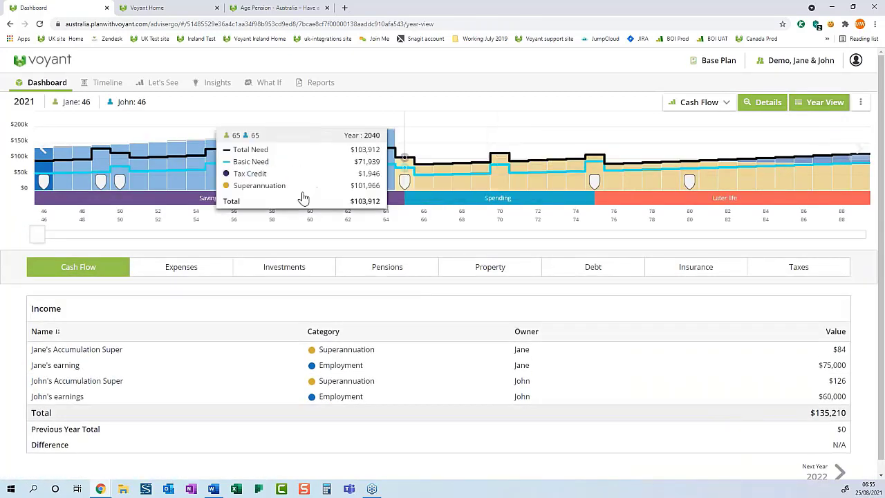
left_click_drag(39, 238, 405, 232)
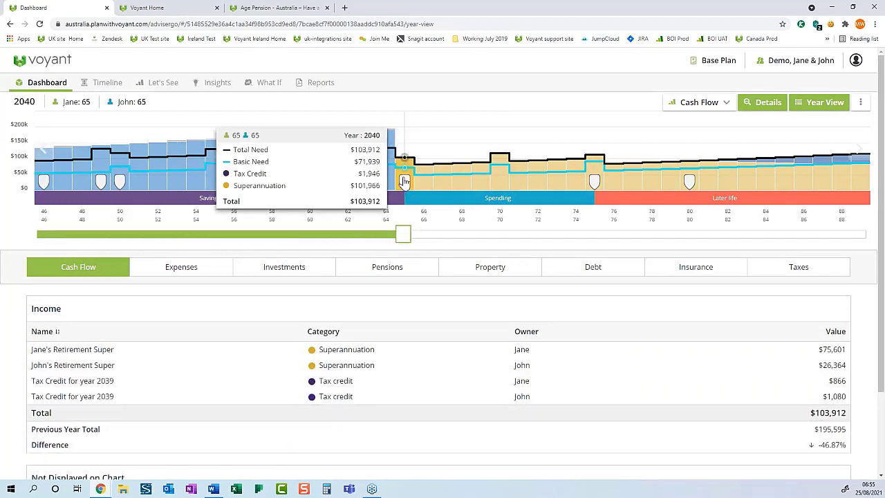
mouse_move(404, 181)
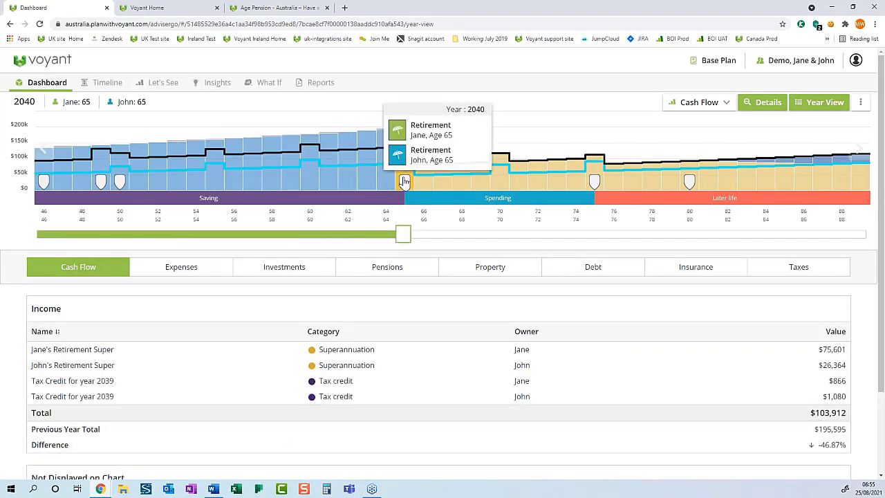
left_click(392, 271)
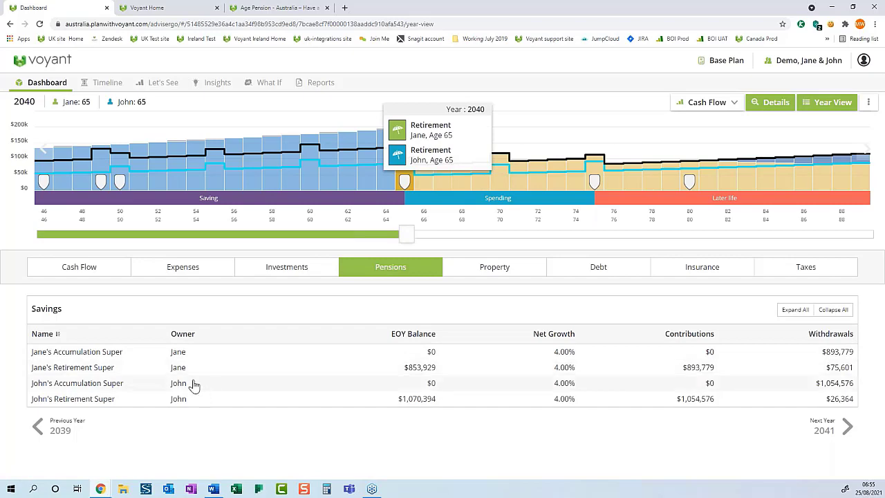
left_click(90, 372)
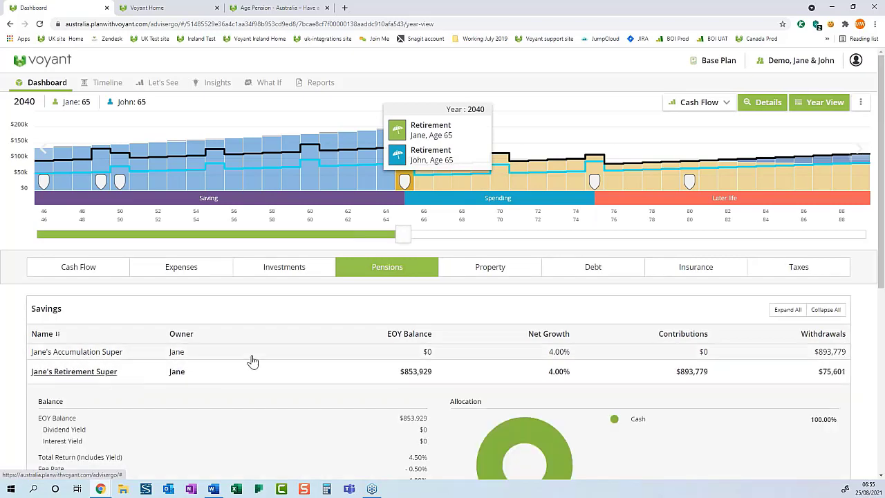
scroll(252, 361, "down", 5)
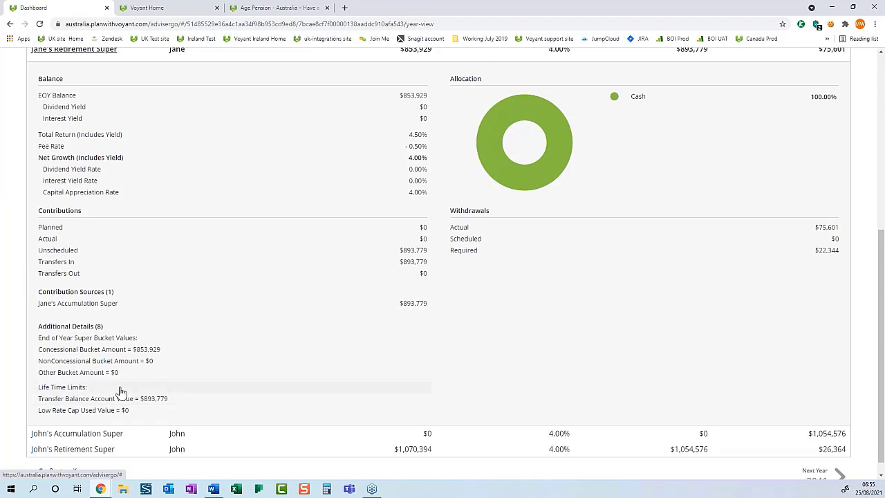
scroll(298, 336, "up", 5)
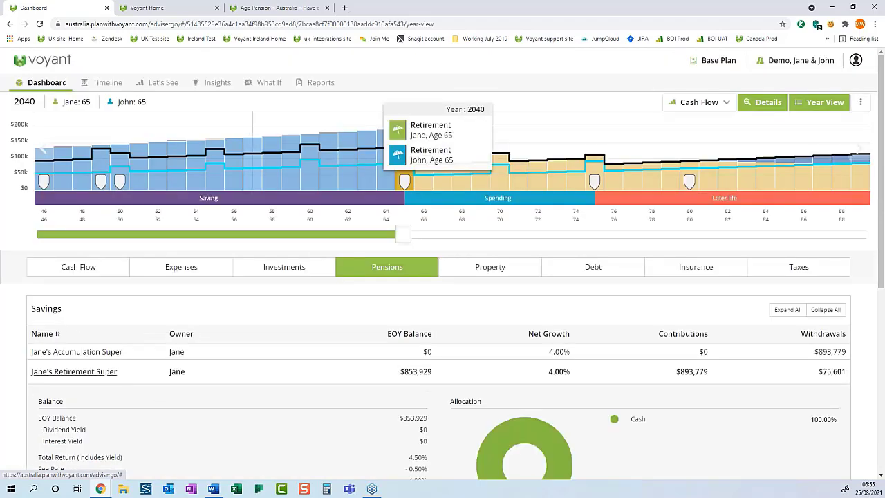
left_click(56, 89)
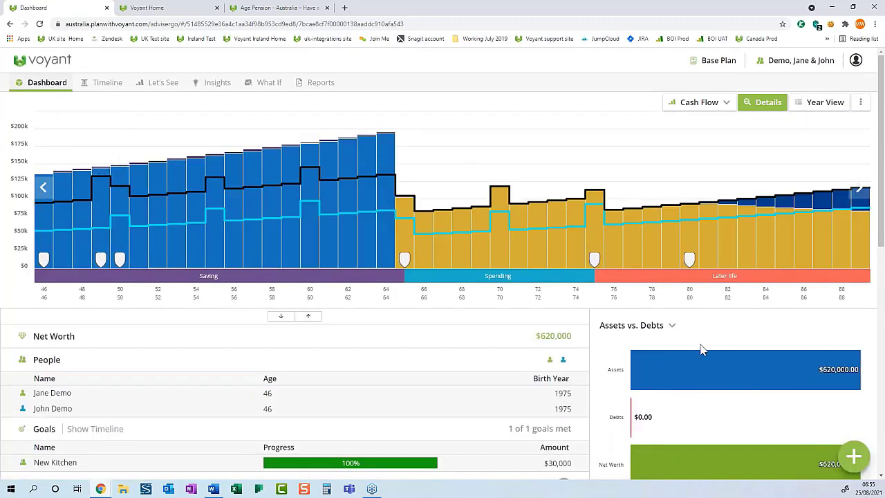
Add a jointly owned primary residence named Family home with a market value of $600,000 and enter its purchase value
left_click(857, 468)
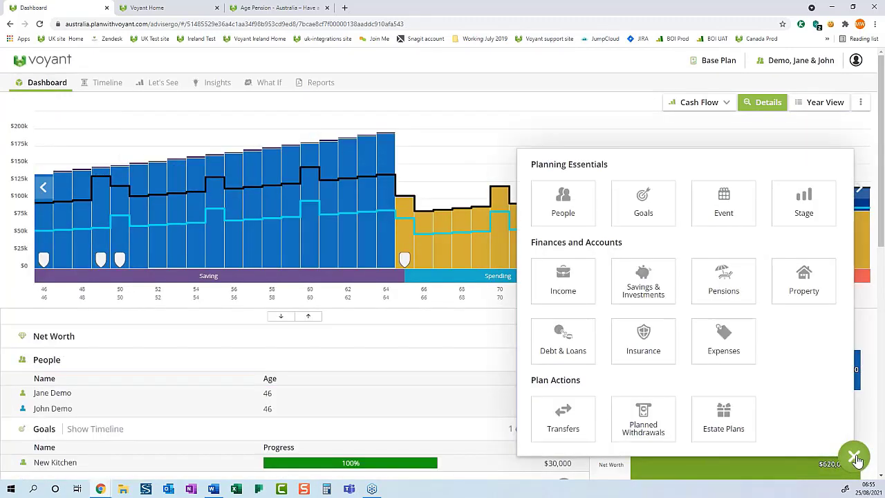
left_click(810, 294)
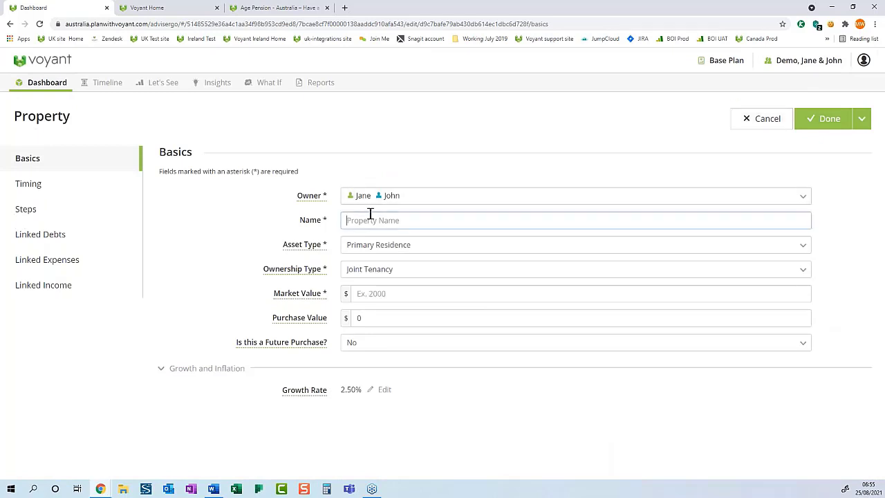
left_click(371, 215)
type("Family home")
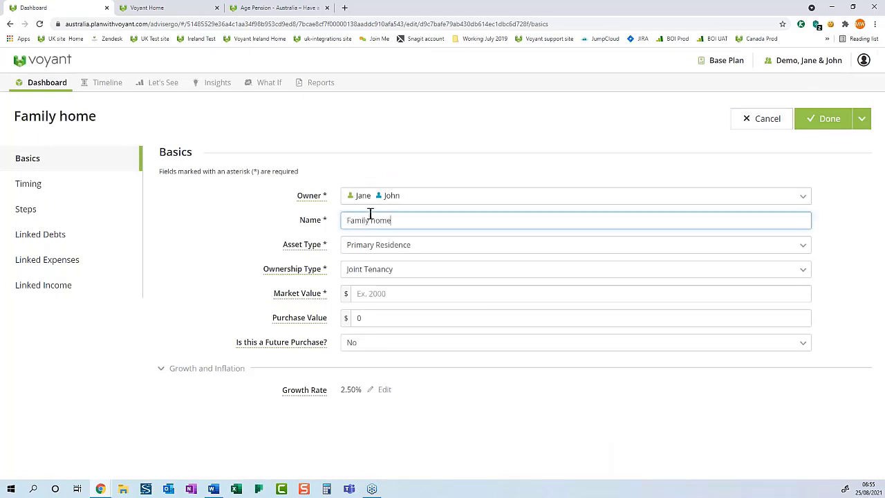
left_click(379, 296)
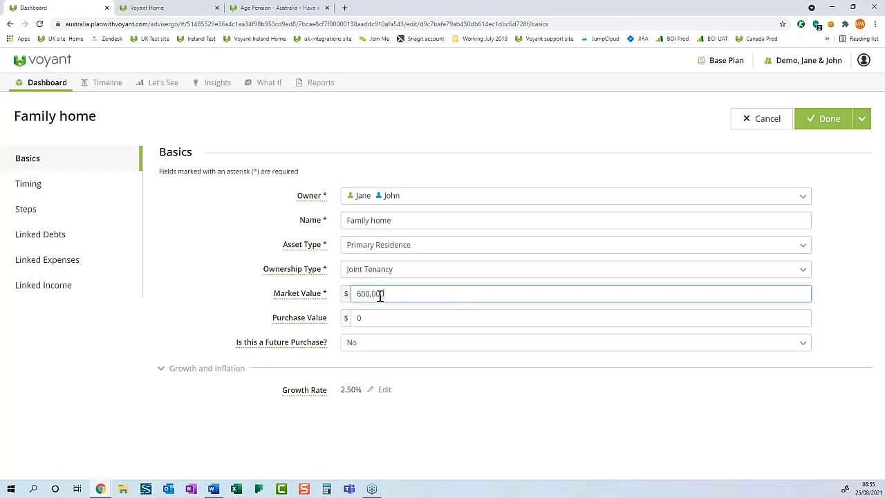
left_click(372, 315)
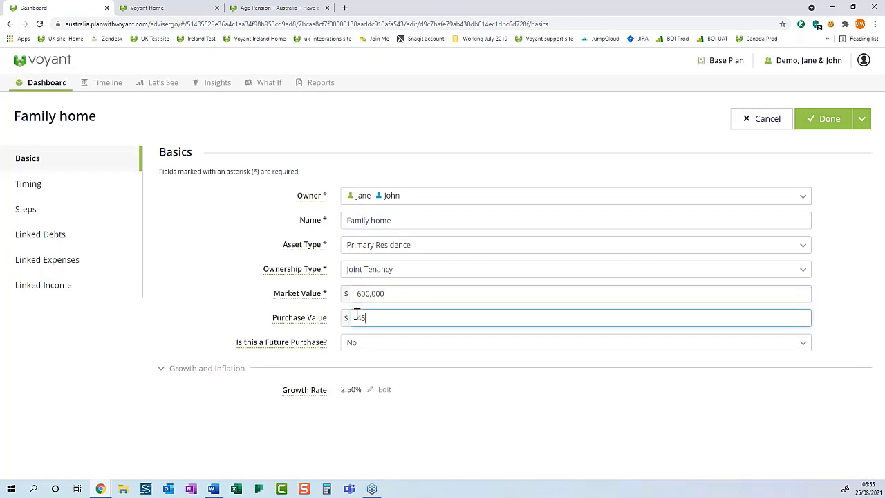
Create a new debt linked to the Family home and name it Mortgage on family home
left_click(68, 244)
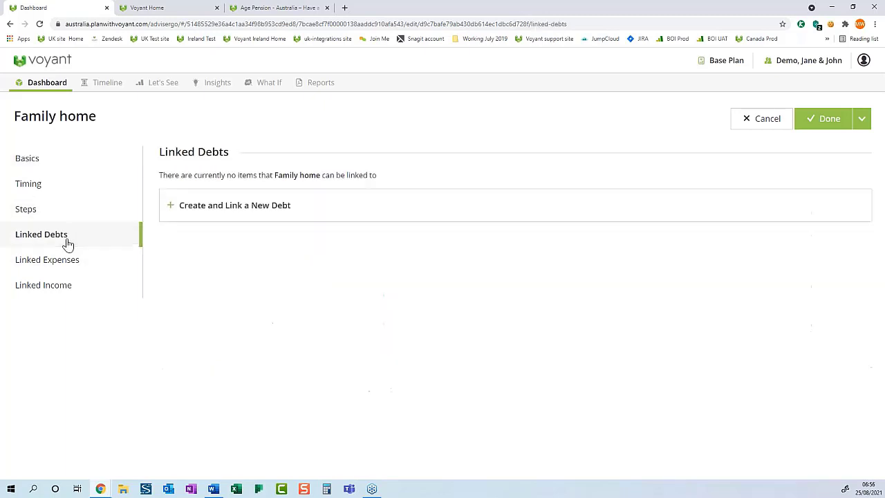
left_click(237, 212)
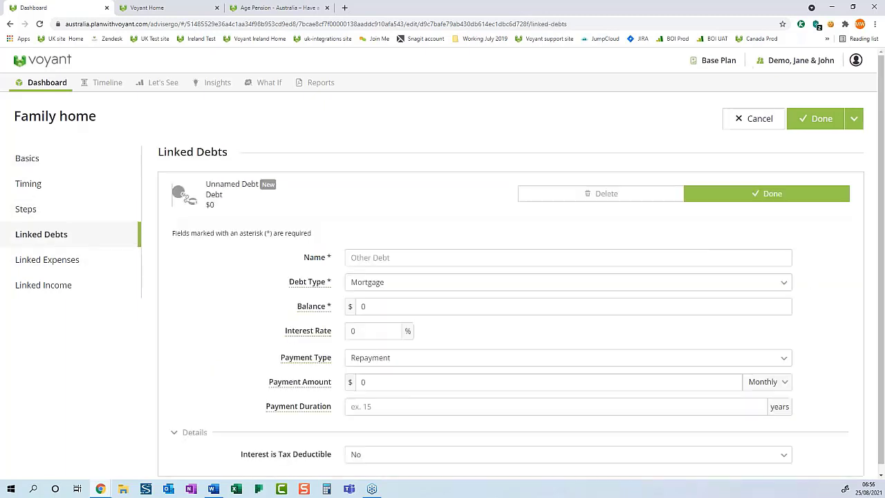
left_click(394, 258)
type("Mortgage on fmail")
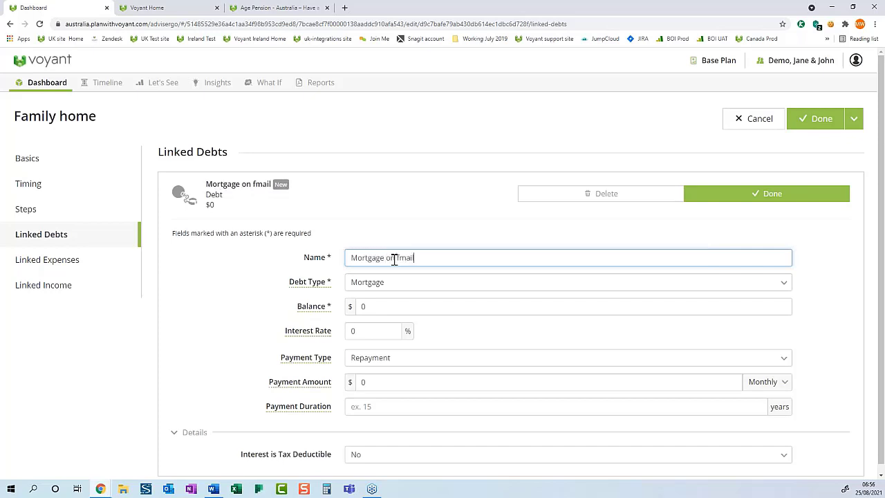
key("BackSpace")
key("BackSpace")
type("amily home")
Give the mortgage a $367,000 balance, a 1.5% interest rate and a monthly payment of $1,000
left_click(379, 309)
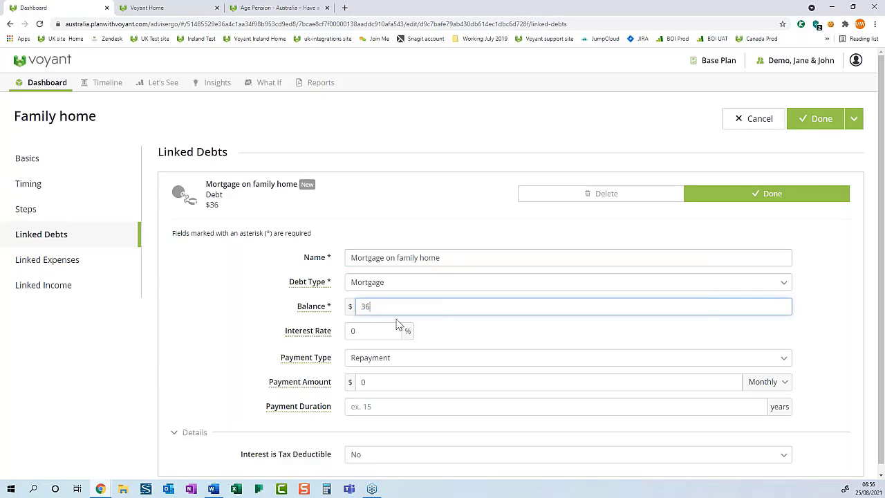
type("367,000")
left_click(358, 333)
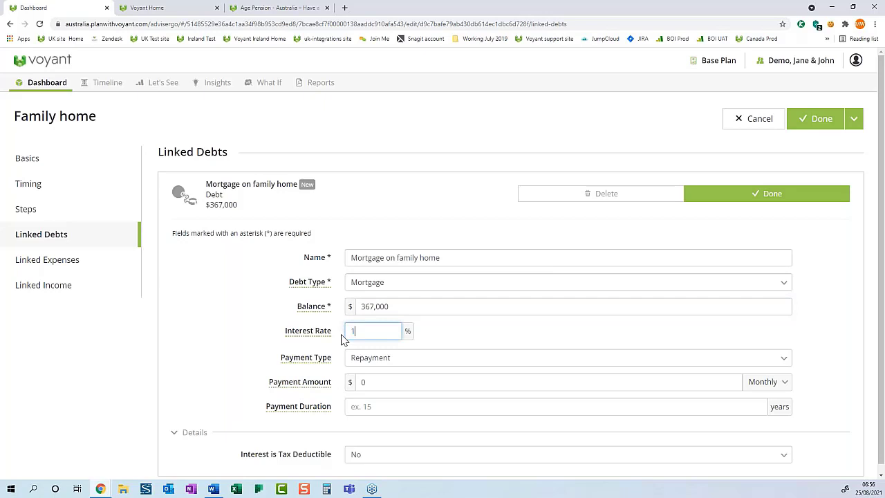
type("1.5")
left_click(360, 382)
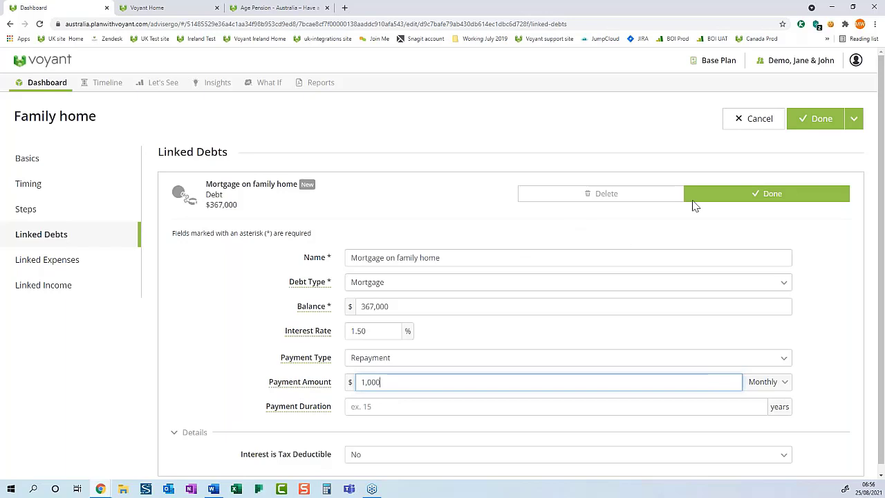
Save the linked mortgage and the Family home property after checking its buy and sell timing
left_click(731, 194)
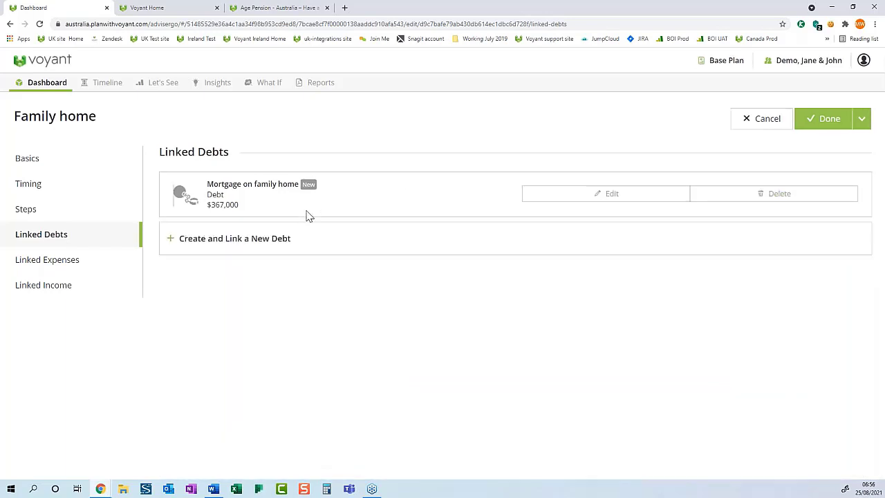
left_click(75, 186)
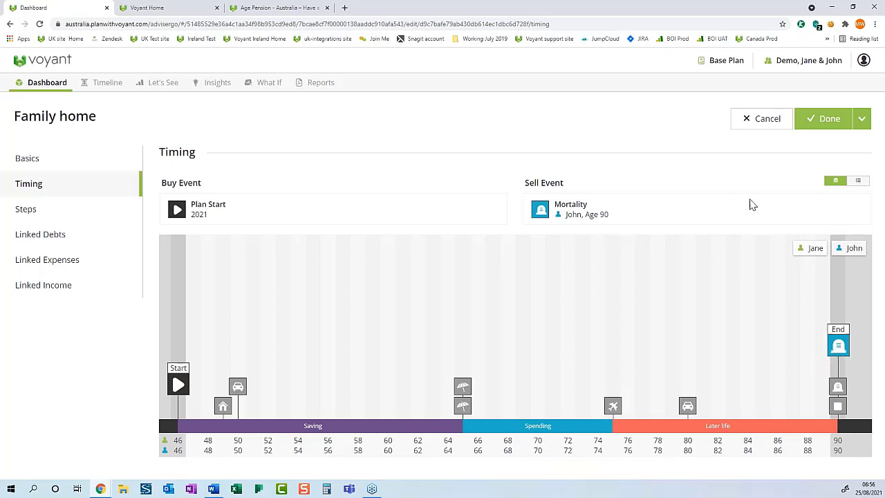
left_click(828, 123)
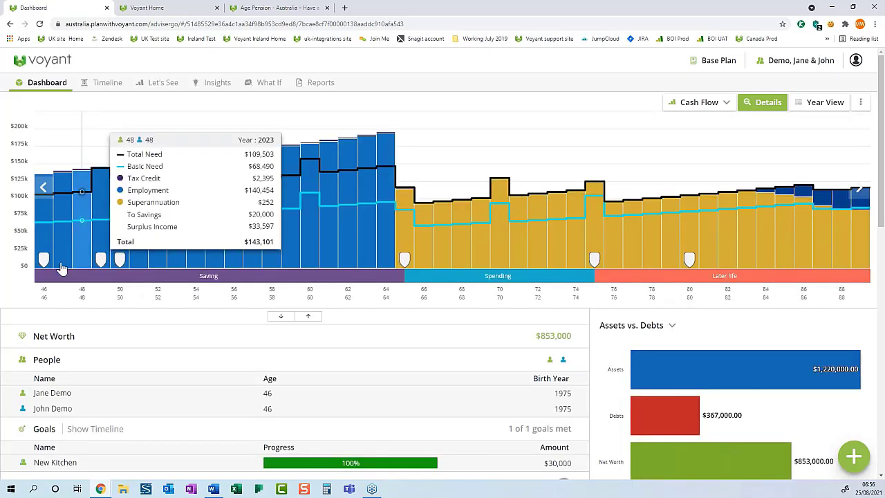
Open the yearly breakdown for 2021 and review the itemised expenses, including taxes, contributions and the mortgage payment
left_click(43, 238)
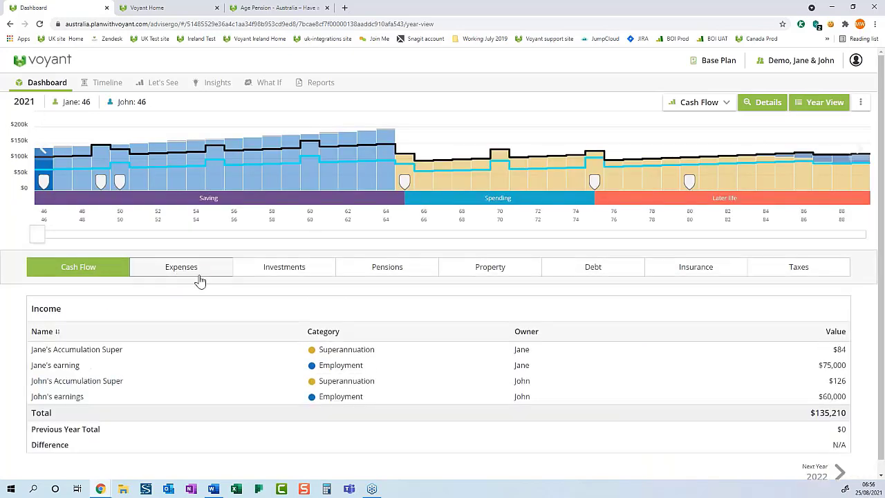
left_click(197, 275)
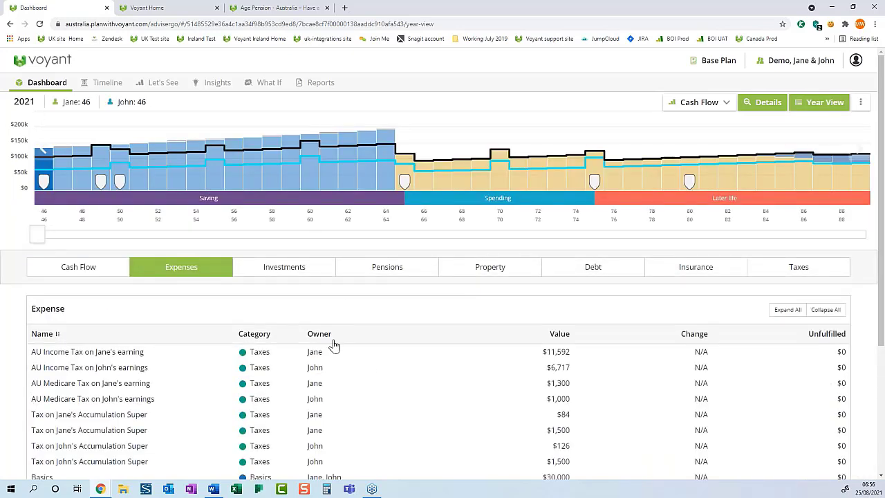
scroll(334, 346, "down", 1)
scroll(334, 345, "down", 2)
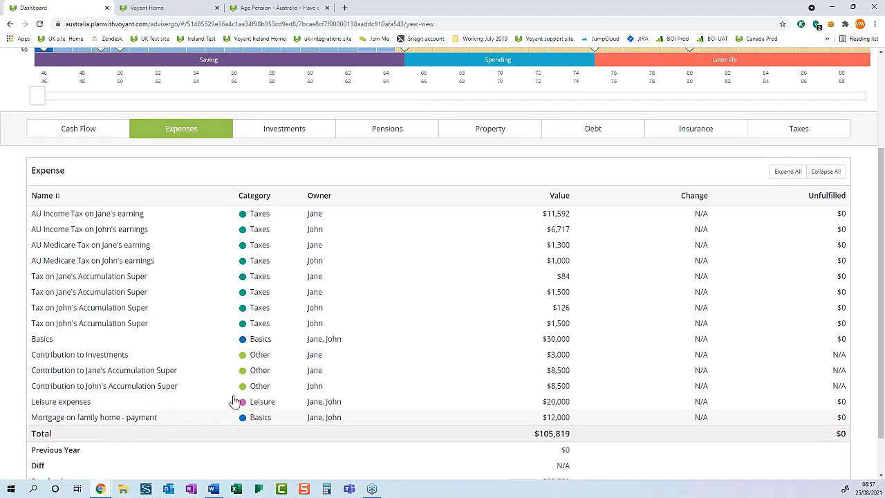
scroll(233, 397, "up", 2)
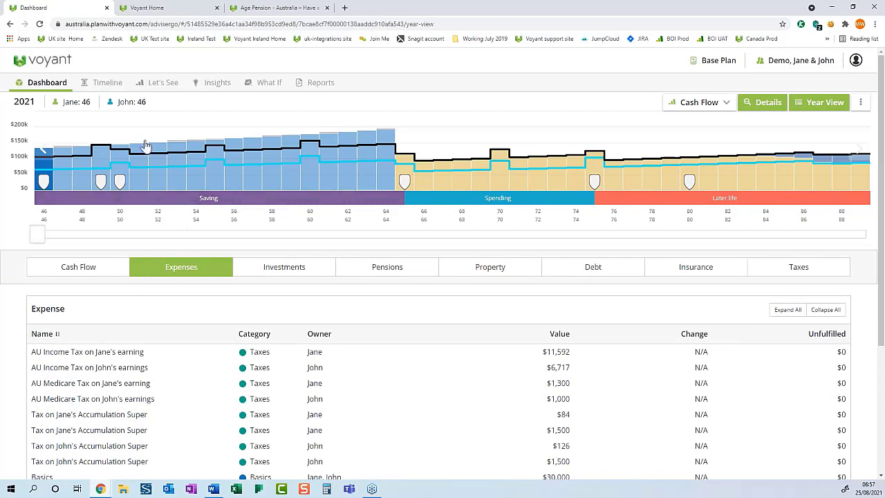
Show the cash flow as a single chart in Let's See and hide all its income sources
left_click(166, 88)
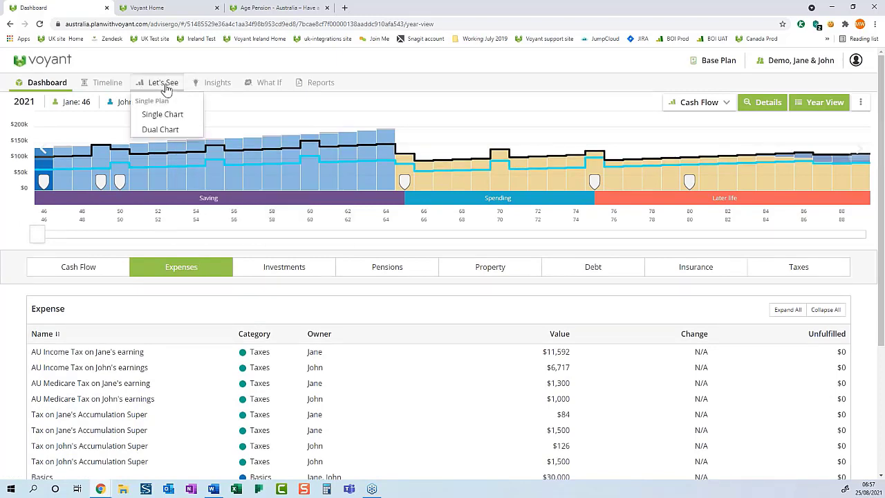
left_click(169, 116)
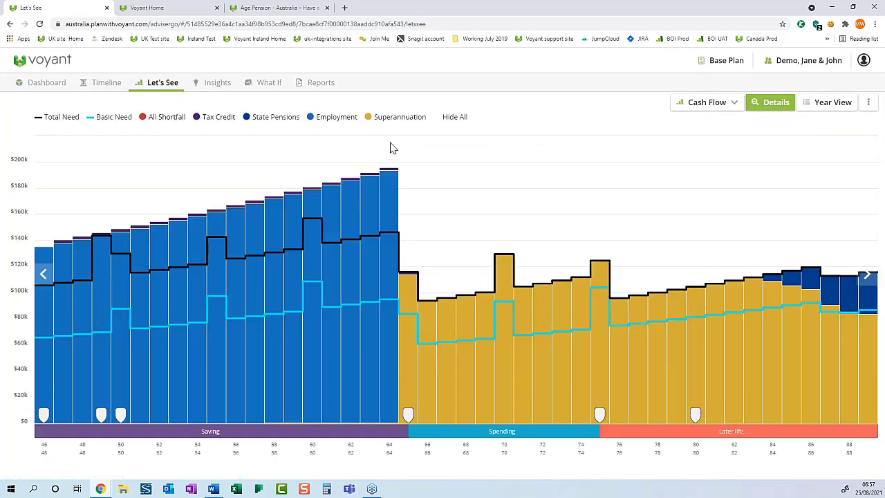
left_click(452, 121)
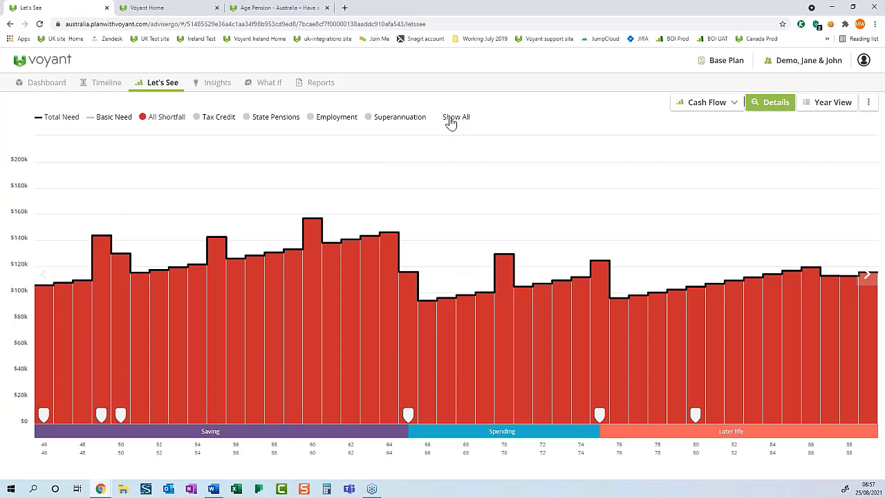
key("alt+Tab")
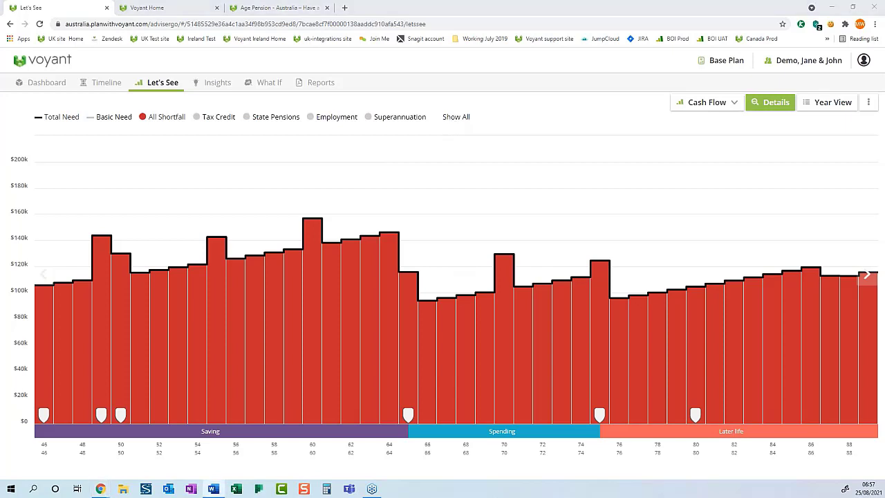
Bring Employment, State Pensions, Superannuation and Tax Credit back into the cash flow chart one by one, checking the New Kitchen event marker
left_click(311, 117)
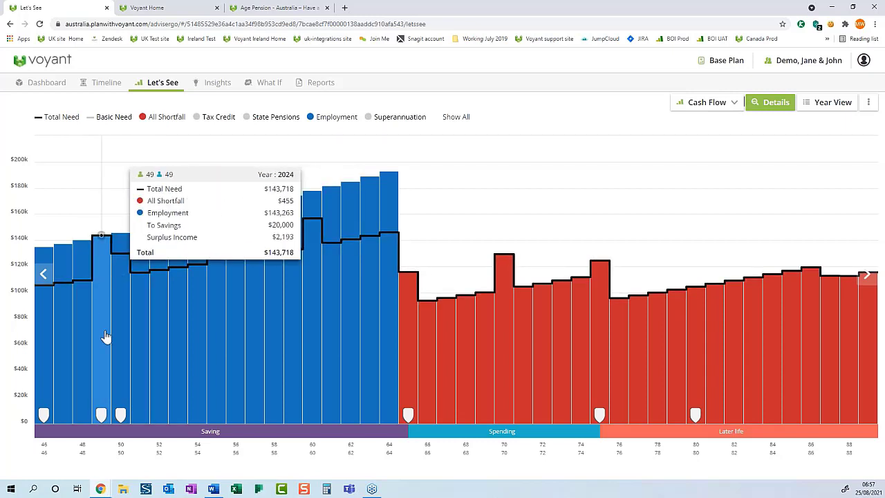
mouse_move(102, 416)
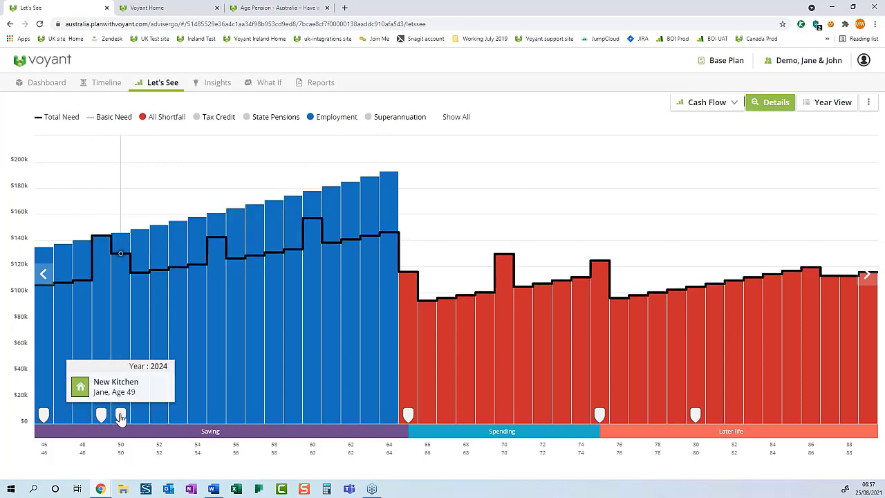
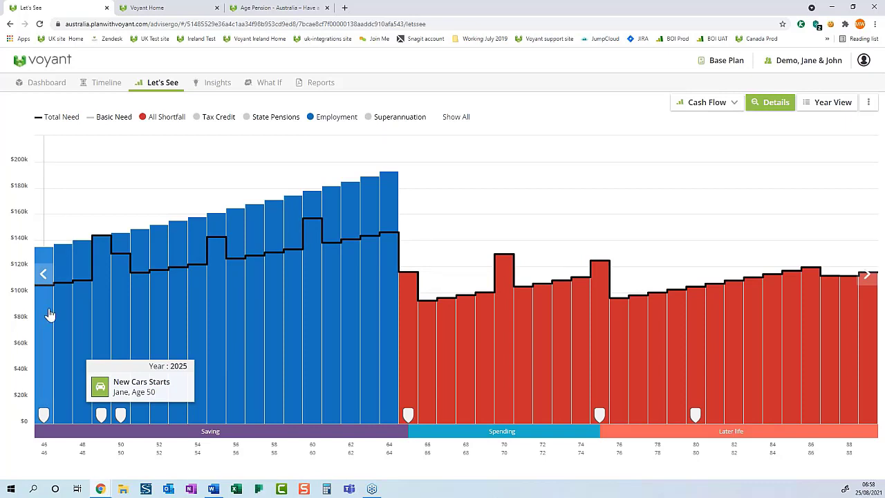
left_click(249, 119)
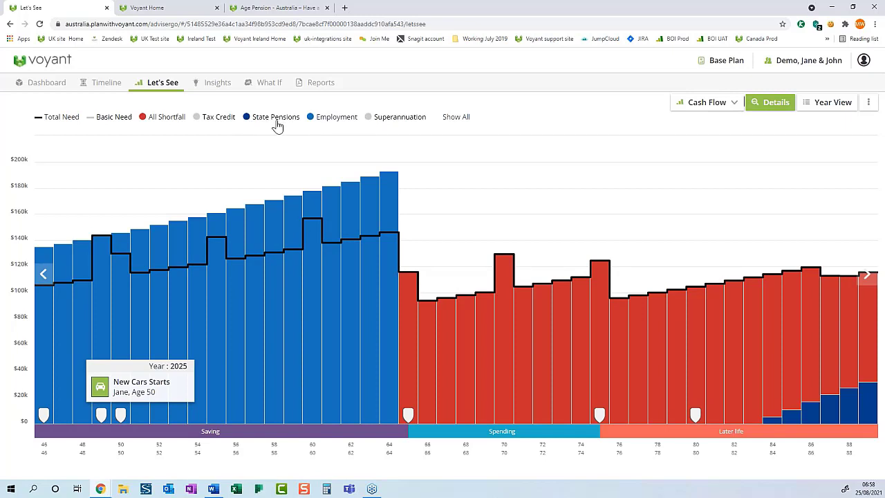
left_click(370, 118)
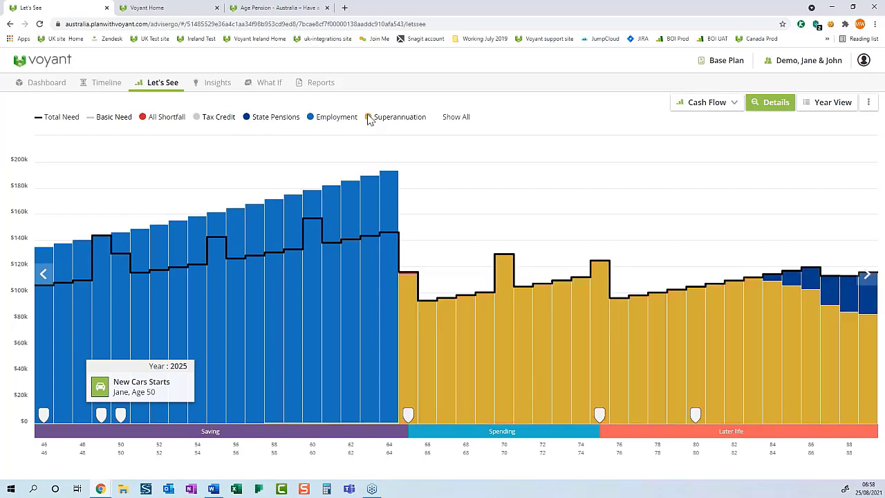
left_click(198, 118)
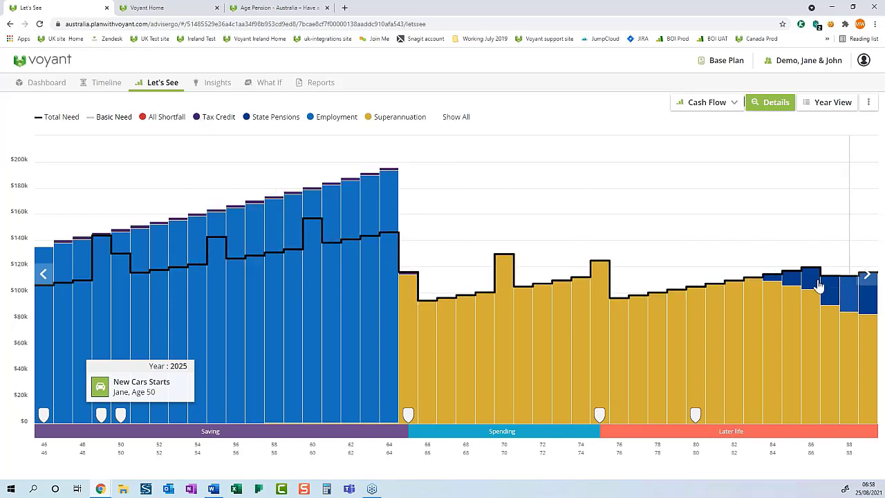
Switch to the dual chart of cash flow and assets, display the legends and hide Non-Liquid assets
left_click(161, 91)
left_click(156, 132)
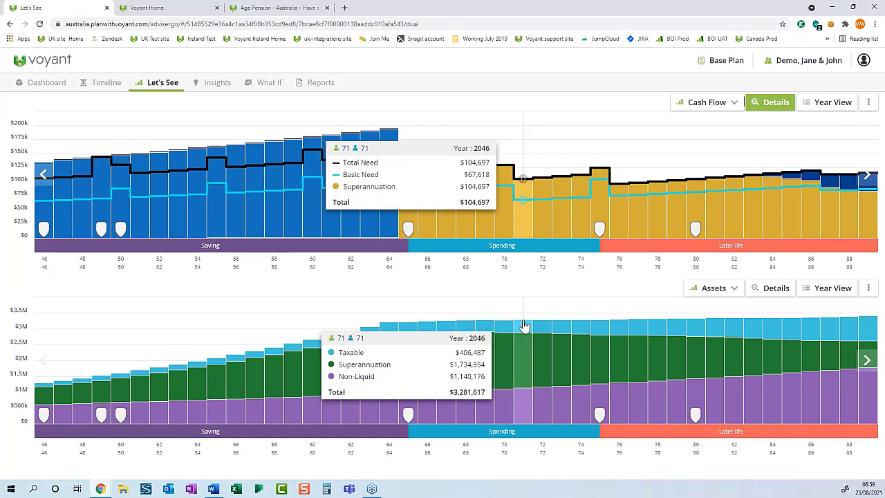
left_click(869, 291)
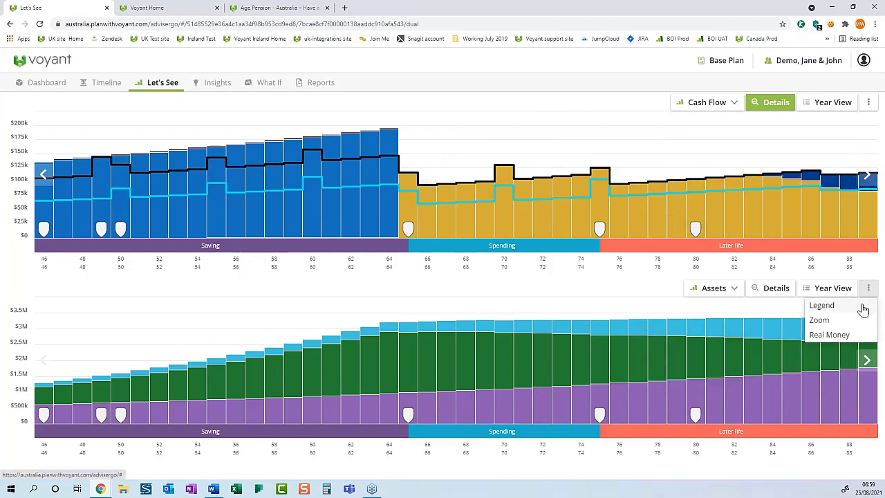
left_click(862, 306)
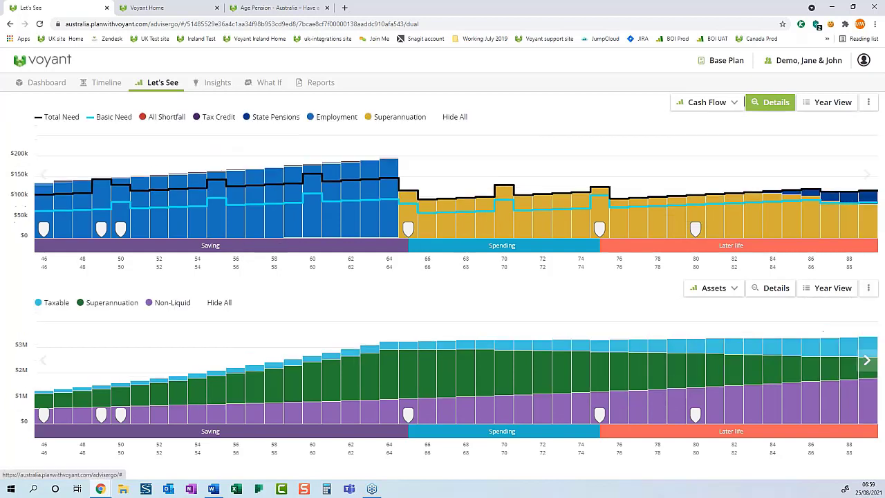
left_click(150, 304)
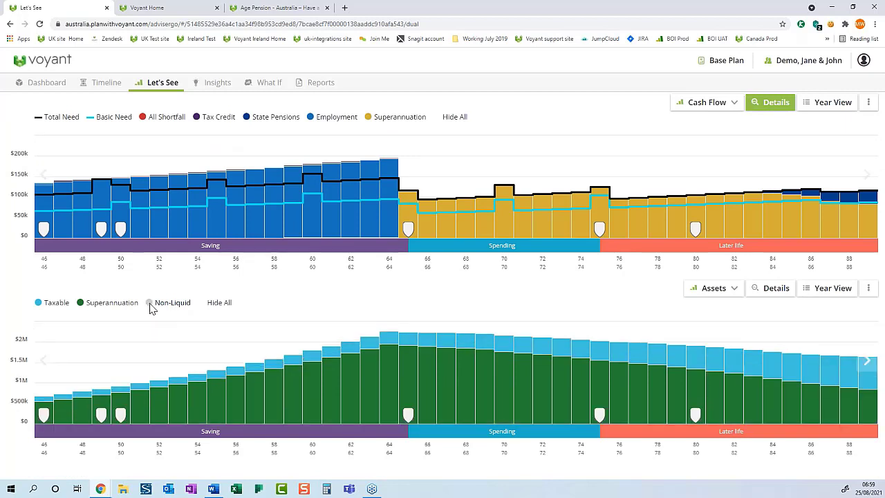